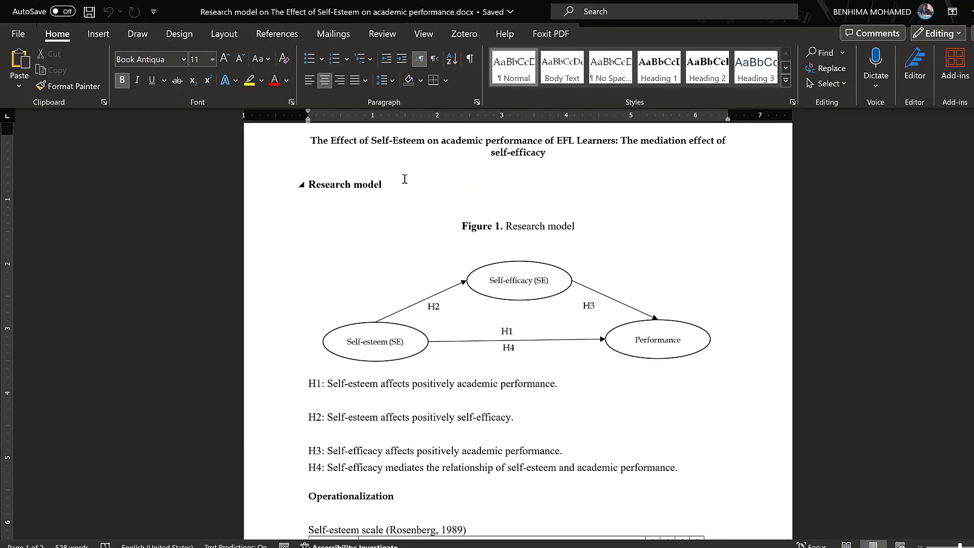
- Highlight the paper title and the statement of hypothesis H1
left_click_drag(315, 141, 572, 157)
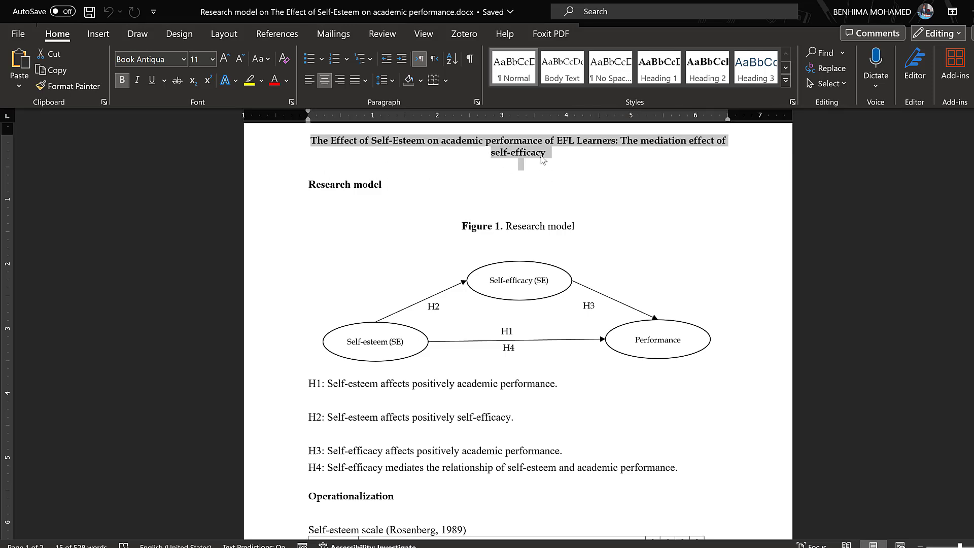
scroll(502, 195, "down", 1)
scroll(465, 206, "down", 2)
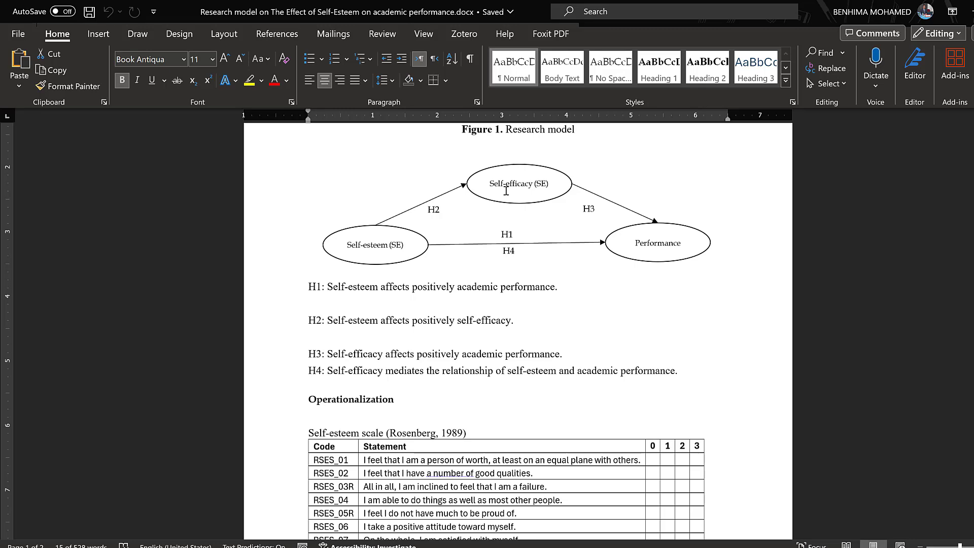
scroll(606, 231, "up", 3)
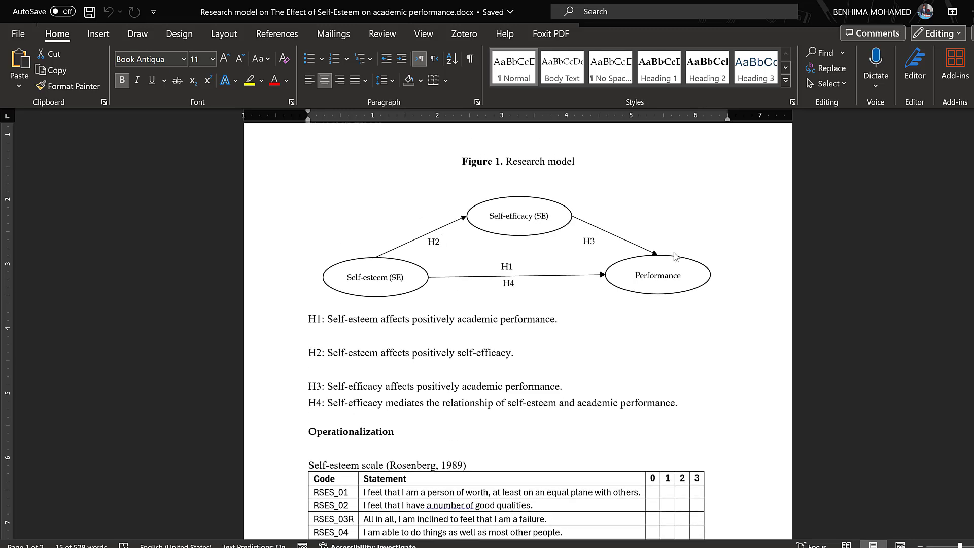
scroll(715, 293, "down", 4)
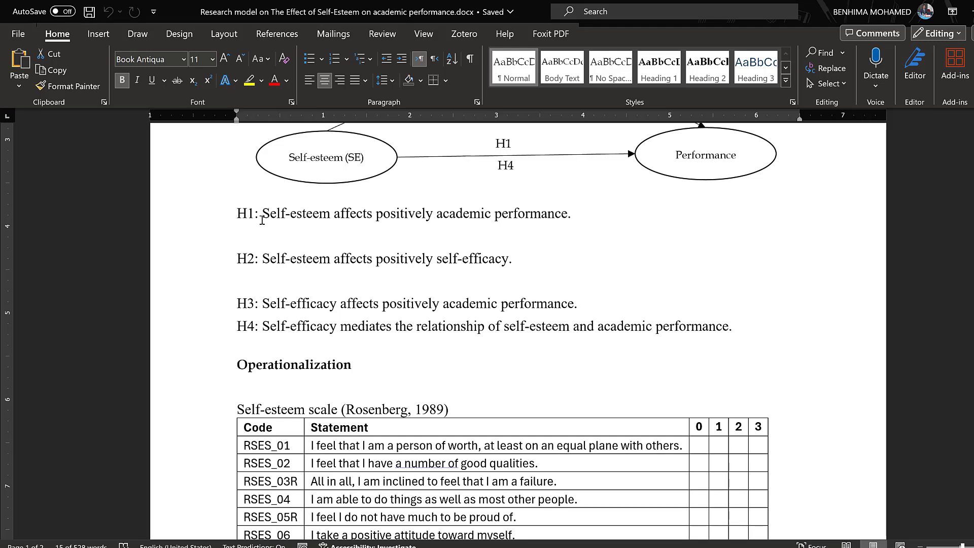
left_click_drag(262, 214, 567, 214)
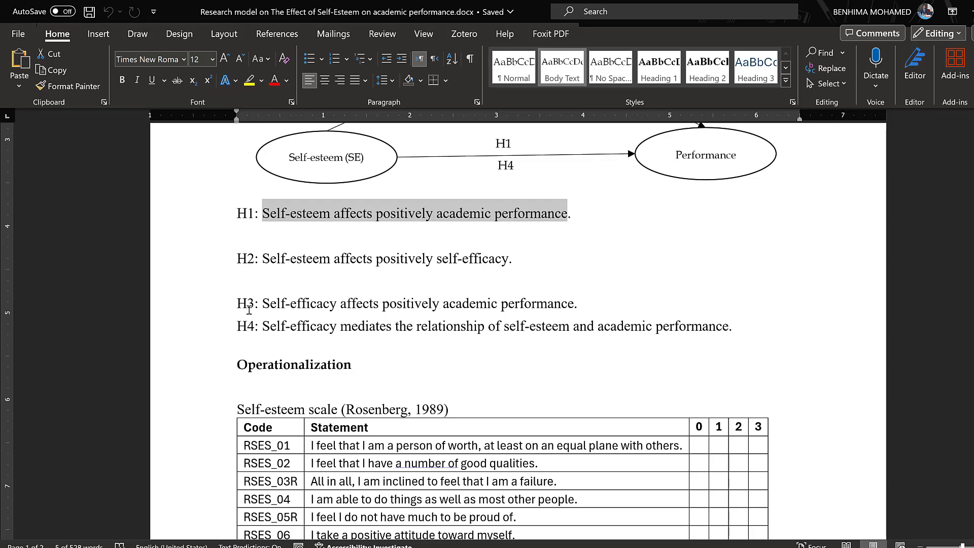
- Highlight the Rosenberg self-esteem statements RSES_01 to RSES_10 and continue to page 2
scroll(315, 350, "down", 5)
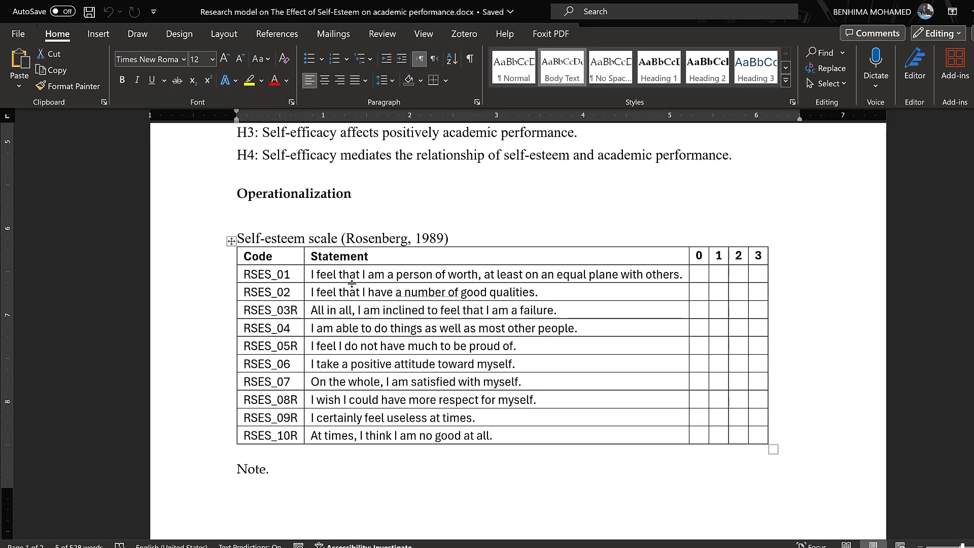
left_click_drag(339, 275, 314, 430)
scroll(314, 406, "down", 6)
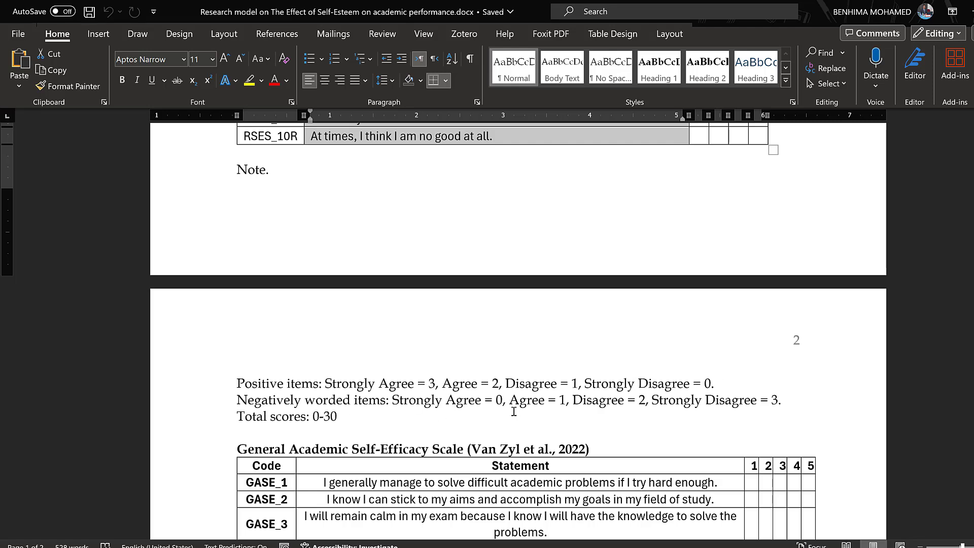
- Highlight the self-esteem 'Total scores: 0-30' scoring line
scroll(622, 409, "down", 3)
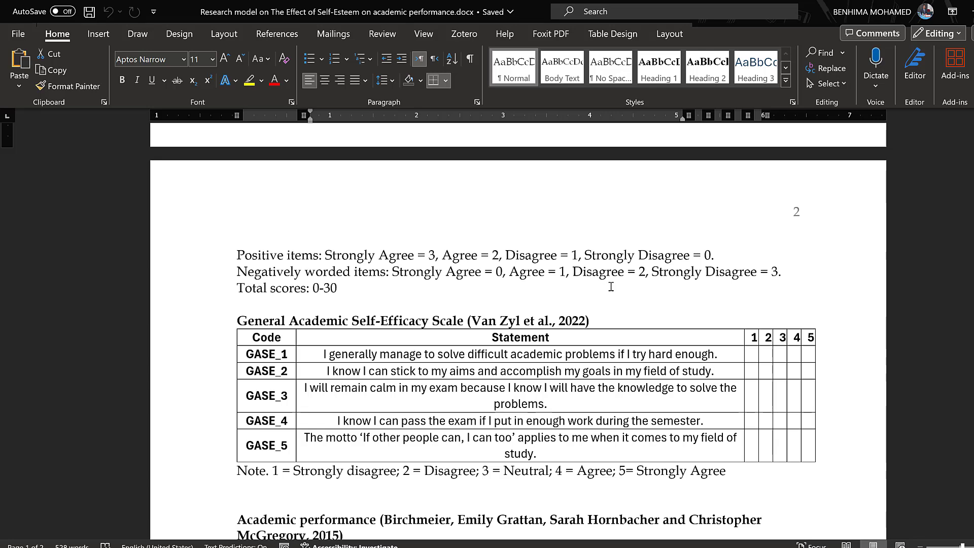
scroll(477, 318, "down", 2)
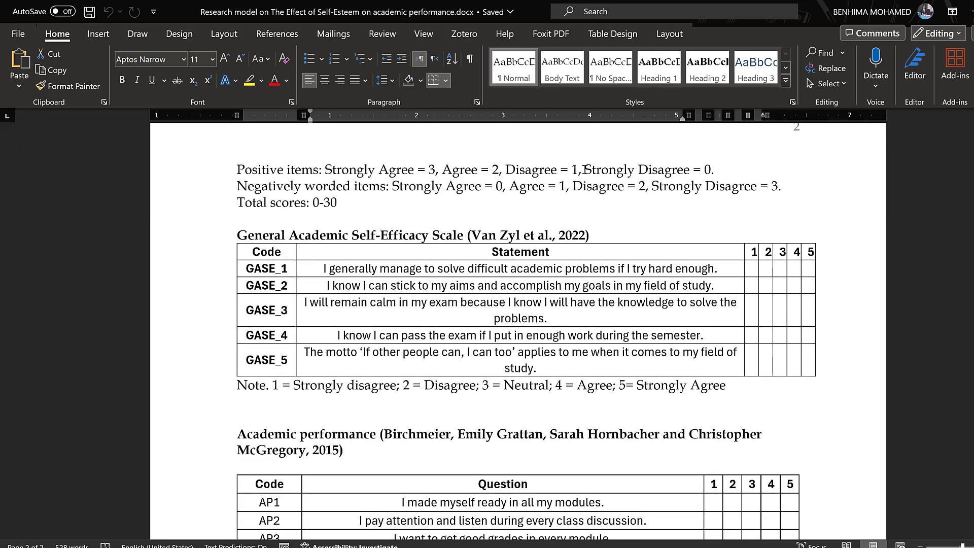
triple_click(319, 204)
scroll(396, 248, "up", 6)
scroll(396, 249, "up", 5)
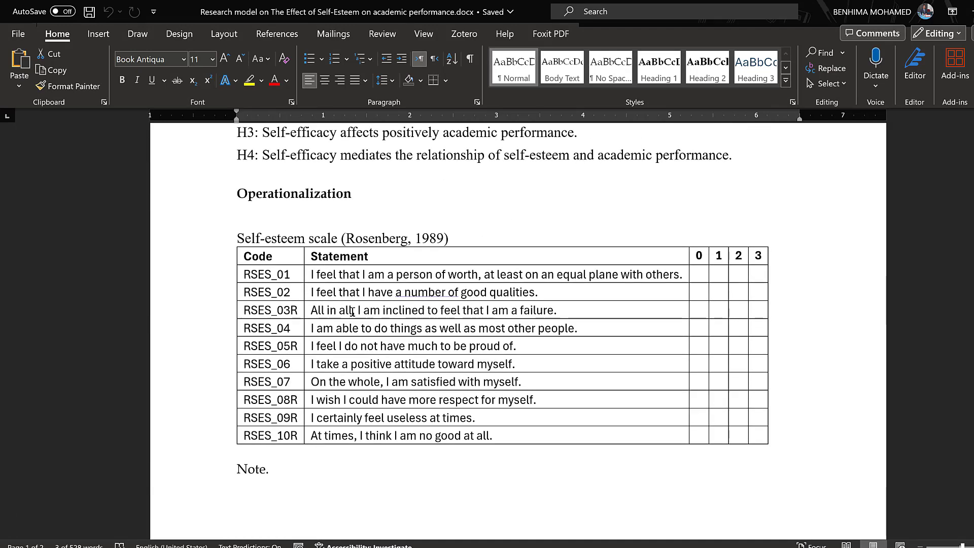
scroll(345, 354, "down", 10)
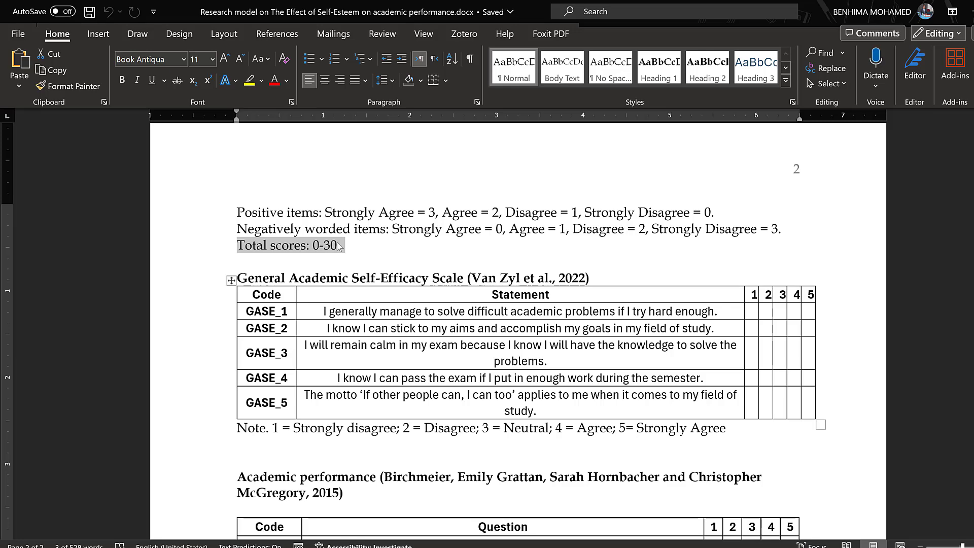
scroll(341, 255, "up", 10)
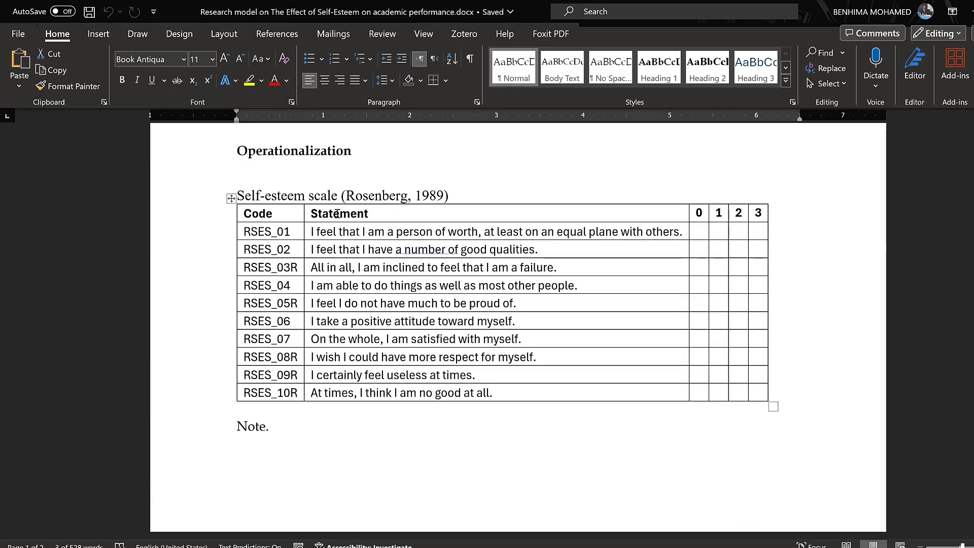
scroll(337, 214, "down", 10)
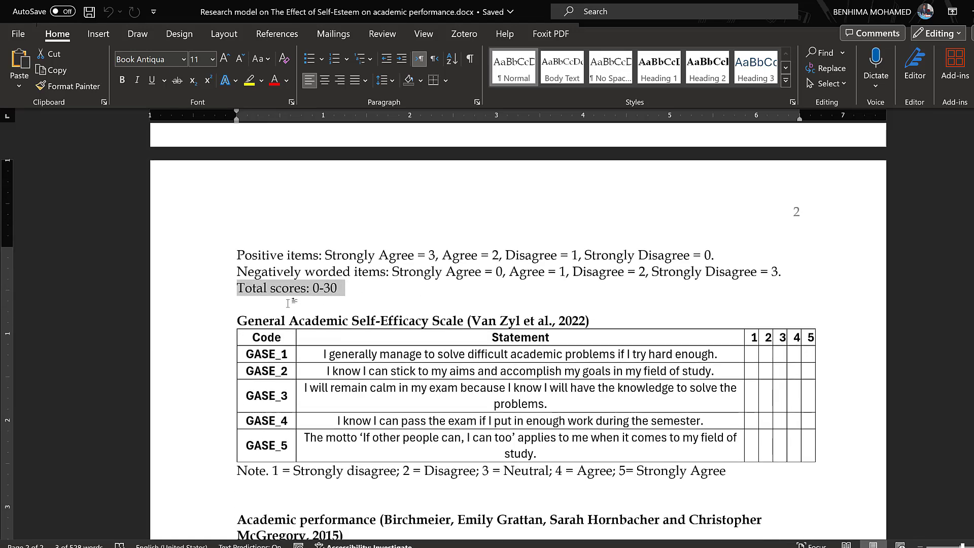
scroll(314, 301, "down", 3)
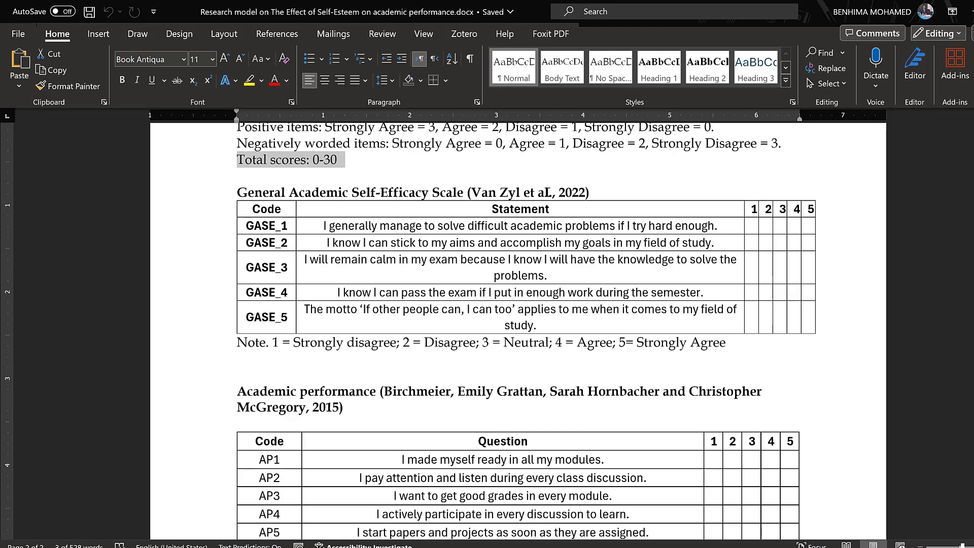
- Highlight the Van Zyl et al., 2022 citation, GASE_1 to GASE_5 statements and GASE response note
left_click_drag(585, 192, 471, 194)
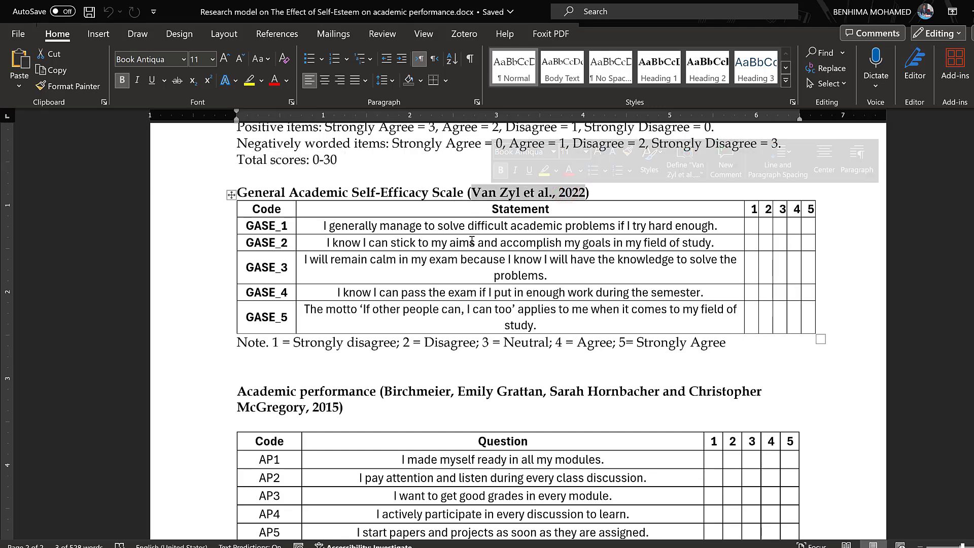
left_click_drag(373, 226, 392, 325)
left_click_drag(266, 343, 730, 343)
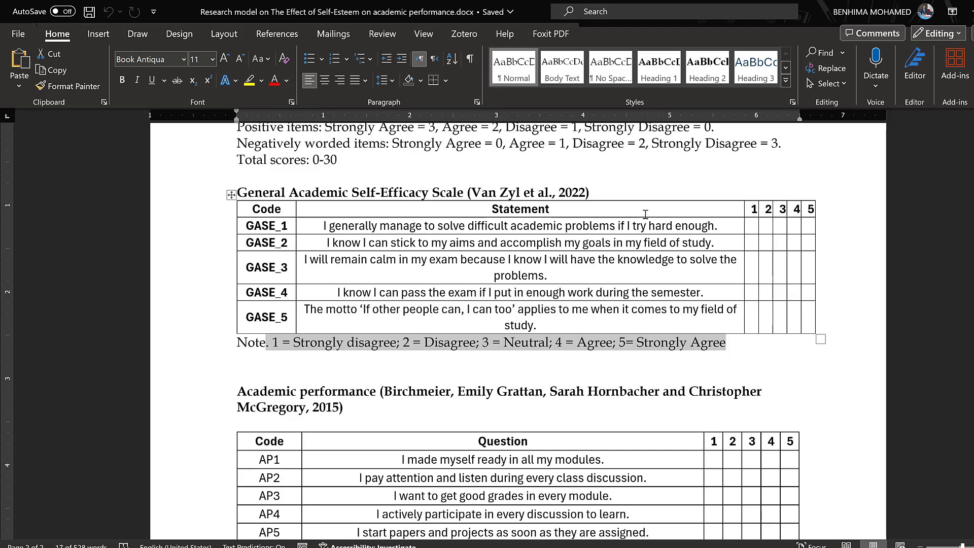
scroll(831, 218, "down", 4)
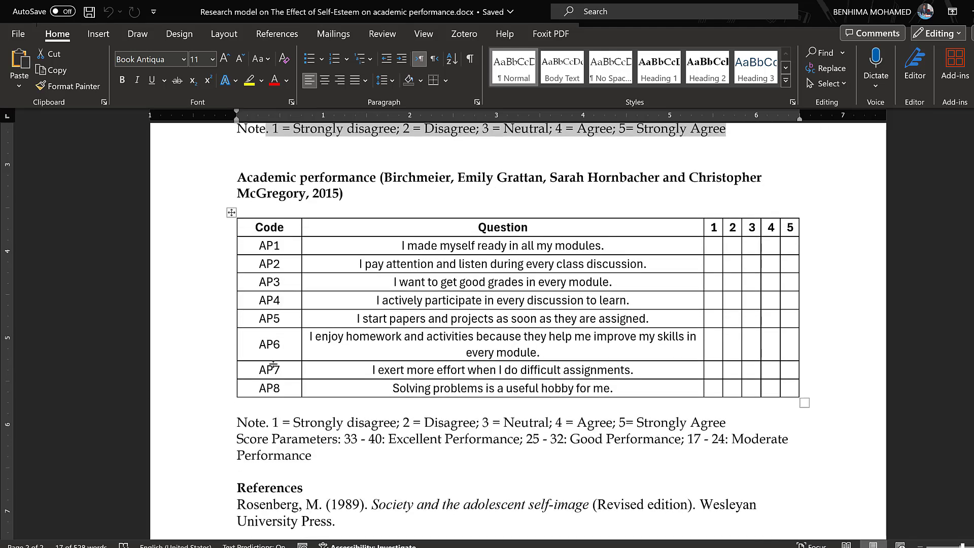
- Highlight academic performance questions AP1 to AP7, the heading's authors and the References entries
left_click_drag(446, 243, 477, 370)
left_click_drag(401, 180, 764, 180)
scroll(308, 208, "down", 5)
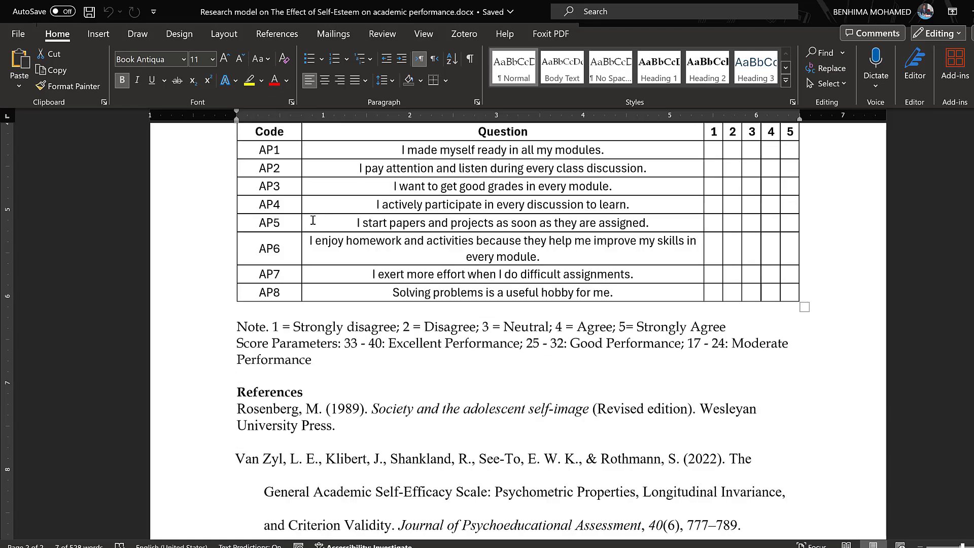
left_click(262, 203)
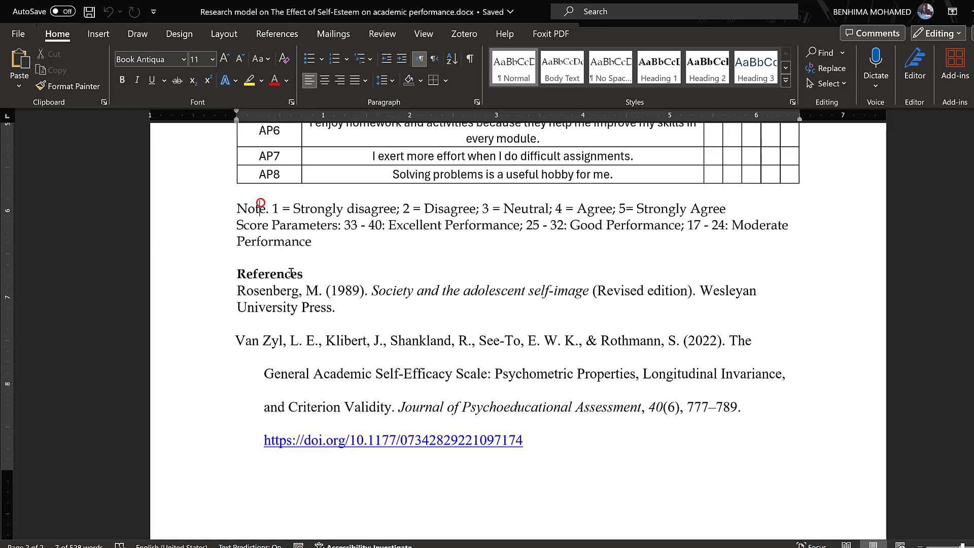
left_click_drag(259, 276, 352, 406)
scroll(506, 227, "down", 1)
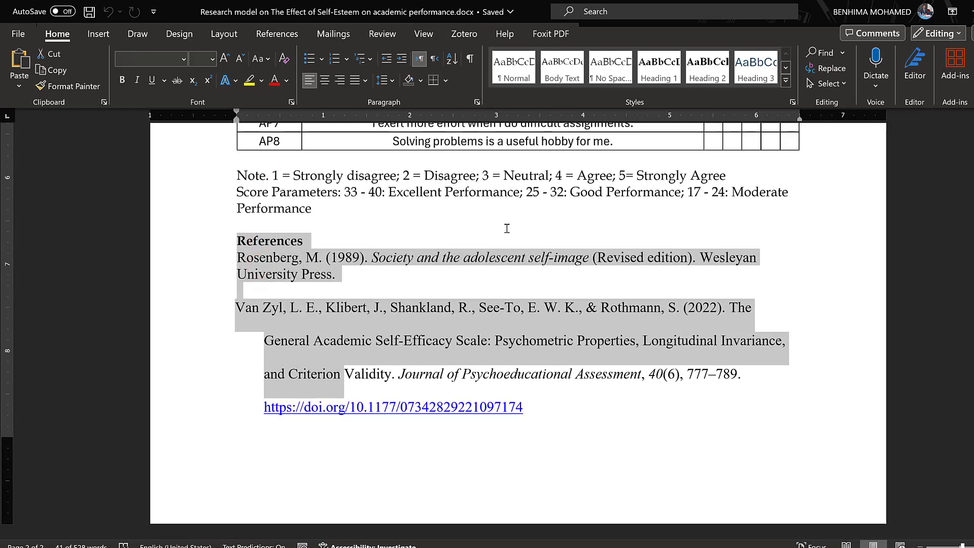
- Return to the self-esteem scale table, then switch to the survey form in the browser
scroll(507, 226, "up", 20)
scroll(486, 219, "up", 9)
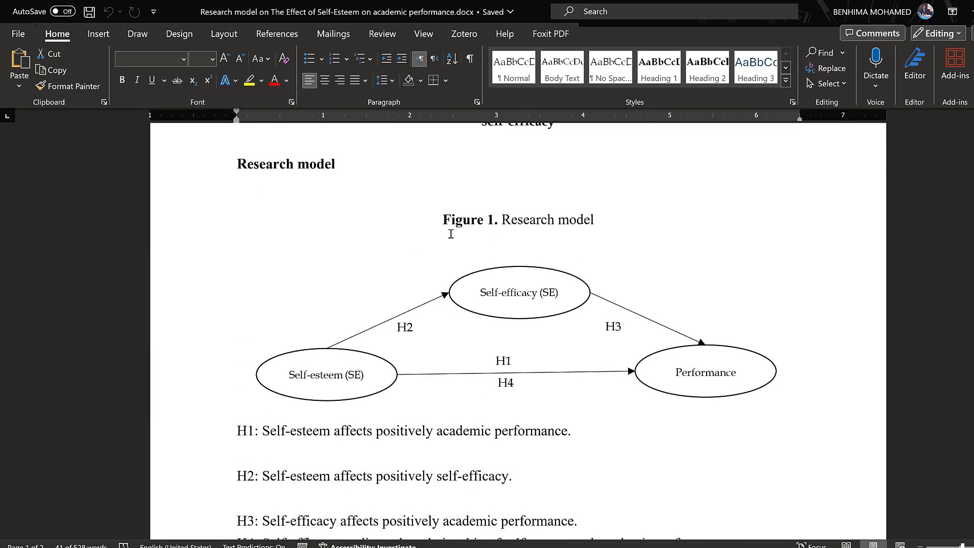
scroll(454, 268, "up", 3)
scroll(454, 268, "down", 8)
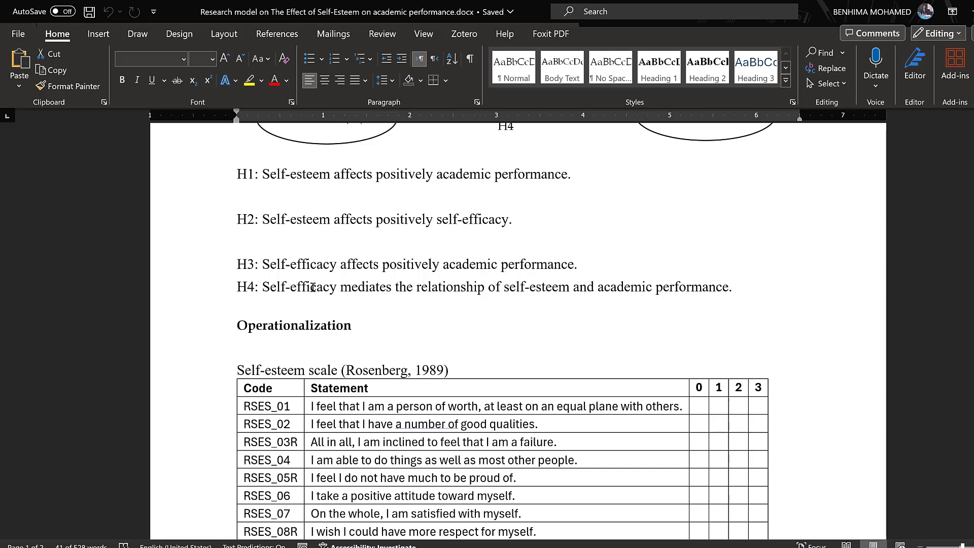
scroll(355, 254, "down", 3)
scroll(526, 428, "down", 1)
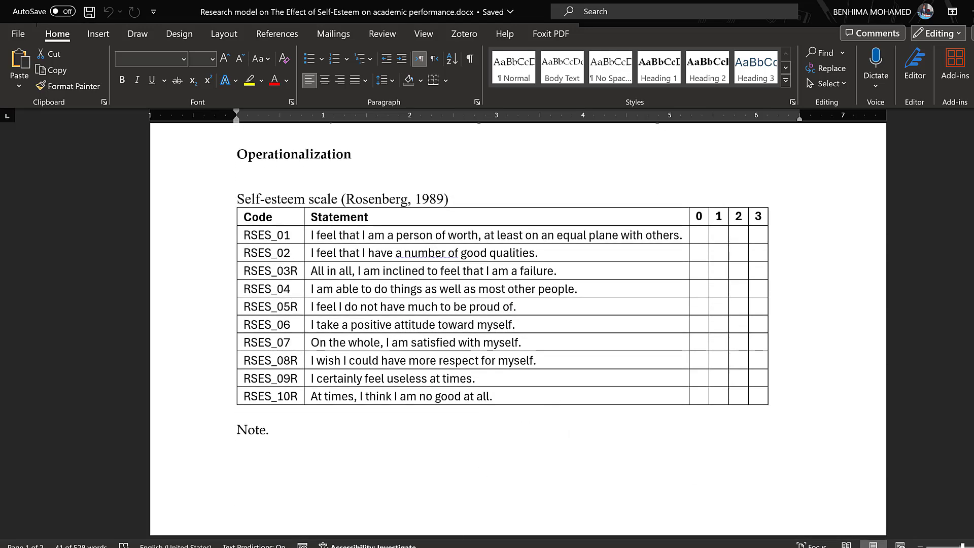
left_click(457, 528)
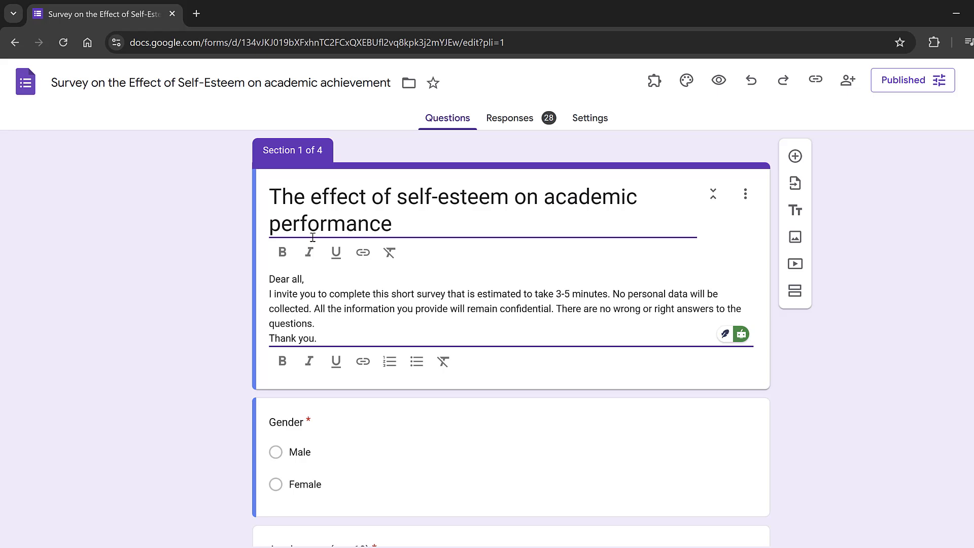
- Highlight the form's welcome description text
scroll(294, 224, "down", 1)
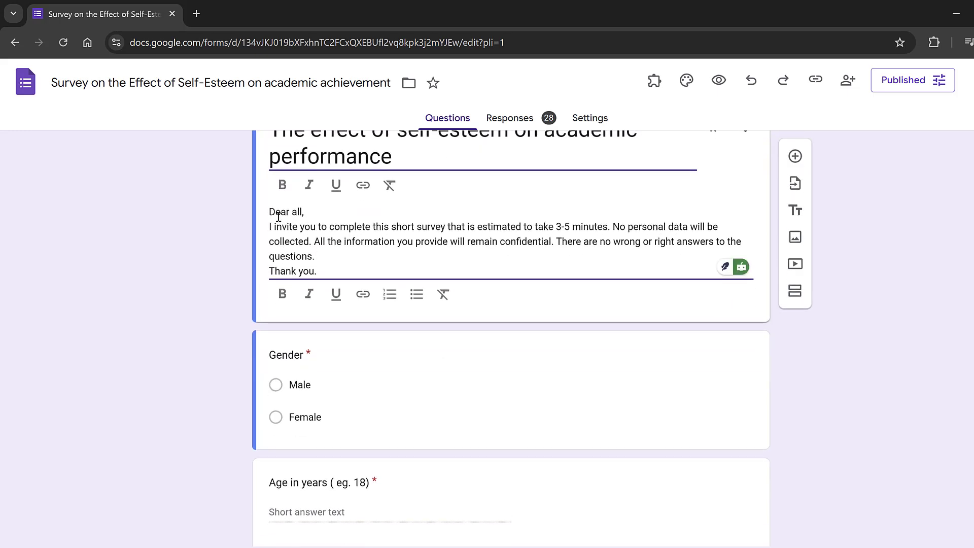
left_click_drag(275, 212, 350, 268)
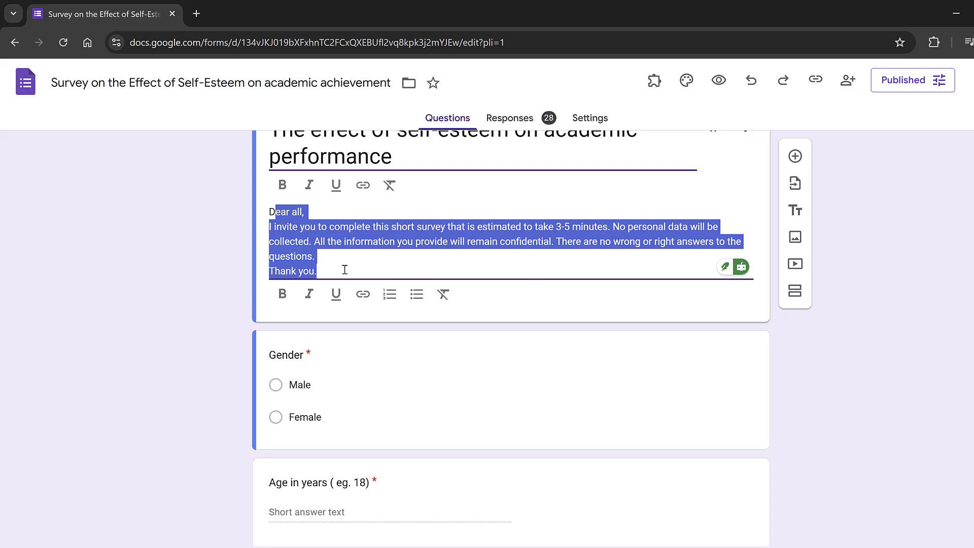
scroll(314, 277, "down", 3)
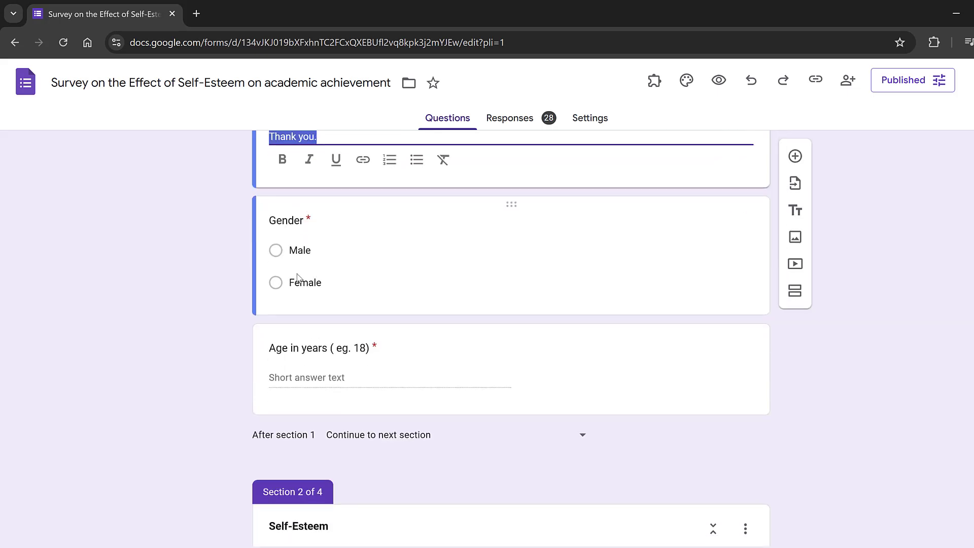
scroll(423, 231, "up", 4)
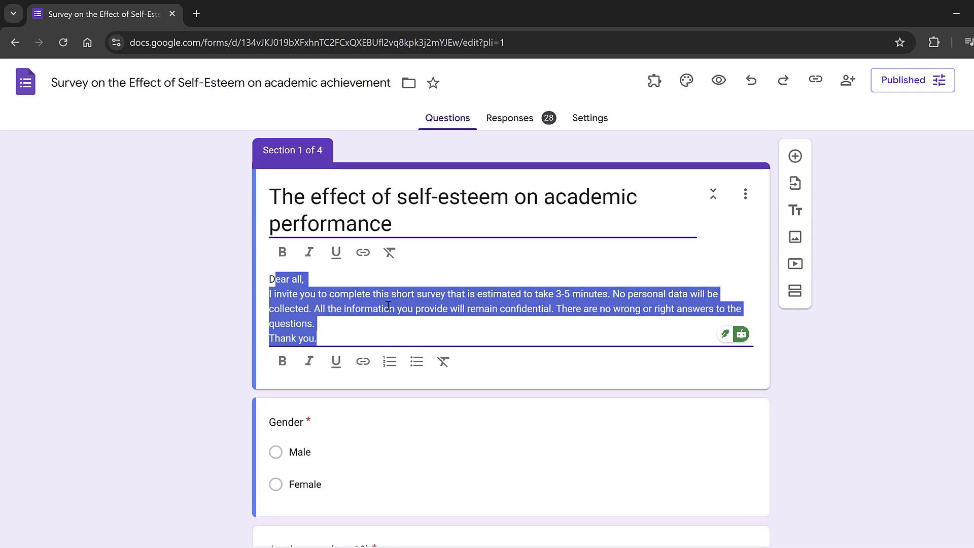
- Scroll past the Gender and Age questions down to the Self-Esteem section
scroll(311, 301, "down", 1)
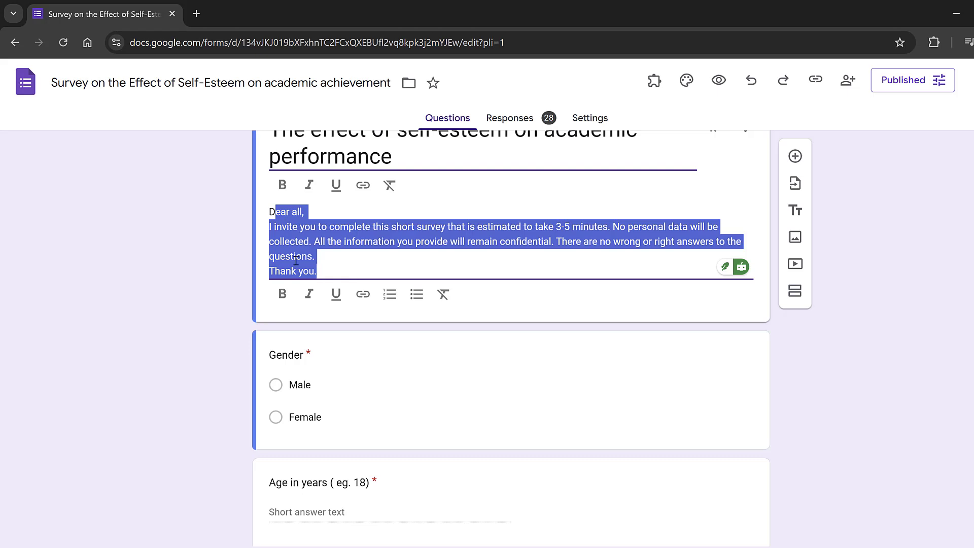
scroll(284, 259, "down", 1)
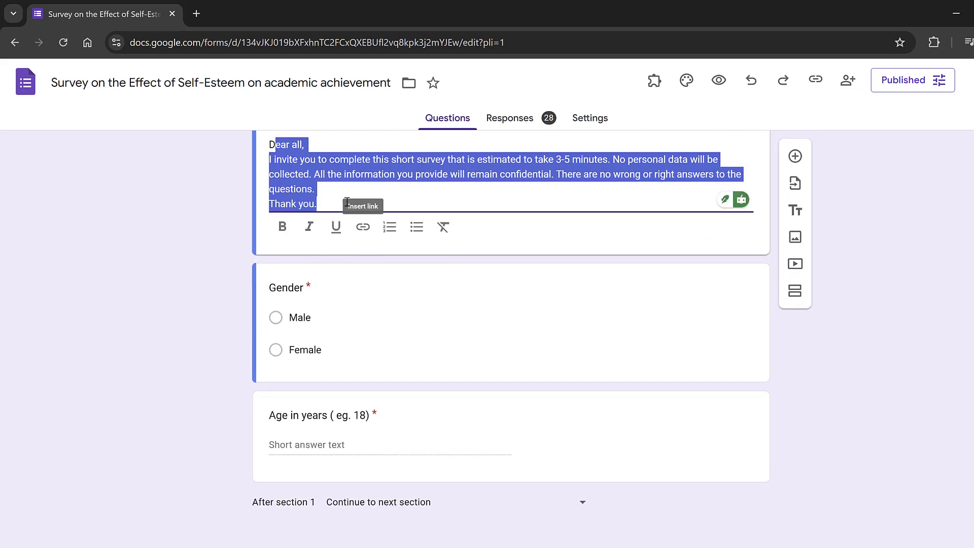
scroll(246, 211, "down", 2)
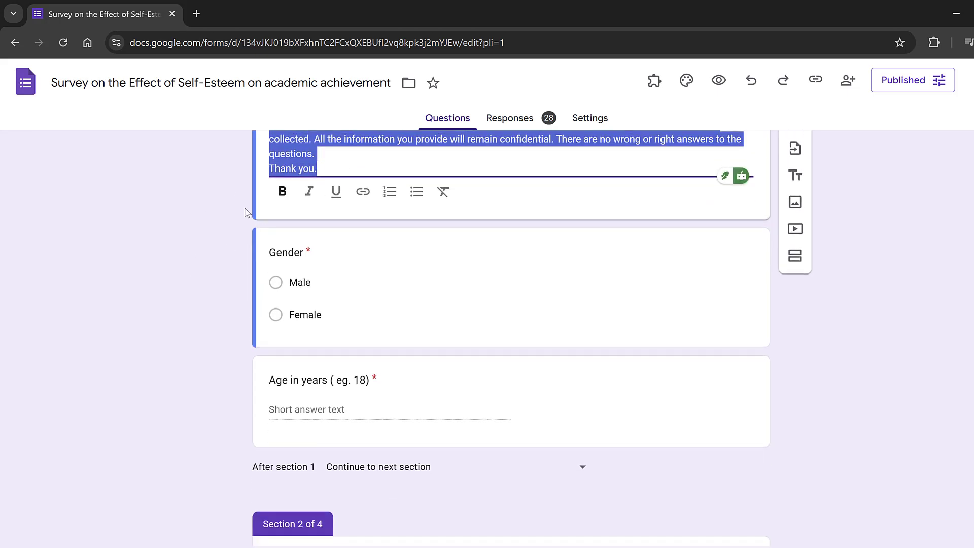
scroll(318, 215, "up", 3)
scroll(316, 214, "up", 1)
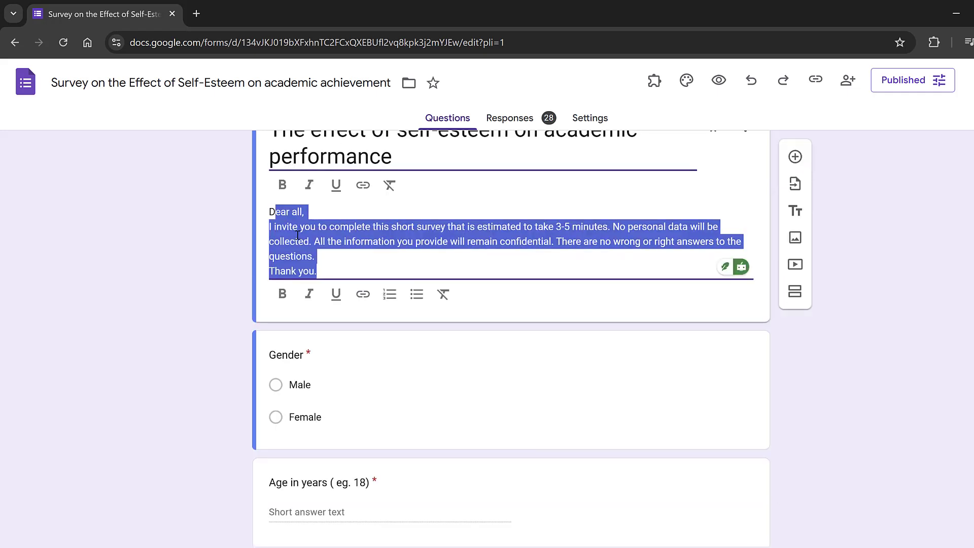
scroll(339, 246, "down", 1)
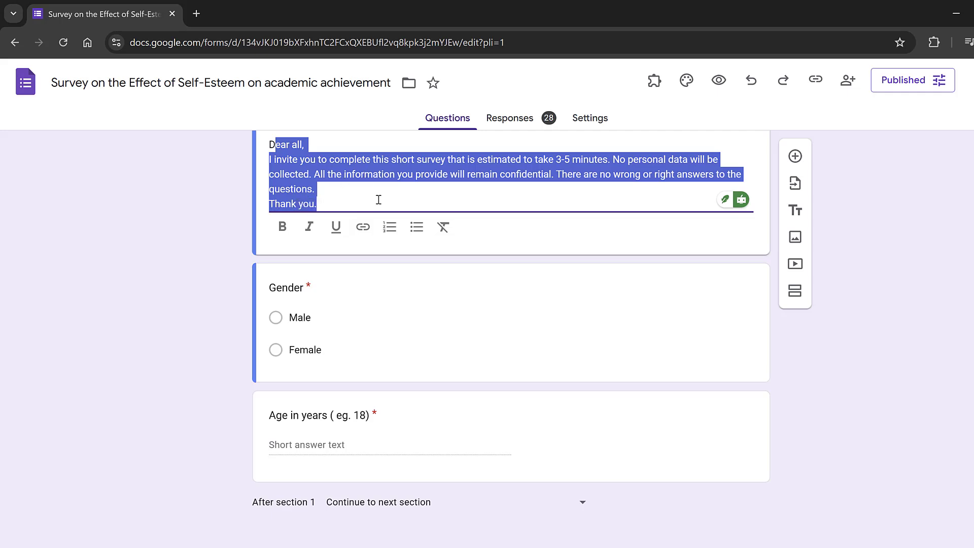
scroll(378, 199, "up", 1)
scroll(379, 200, "down", 1)
scroll(361, 207, "down", 1)
scroll(284, 193, "down", 1)
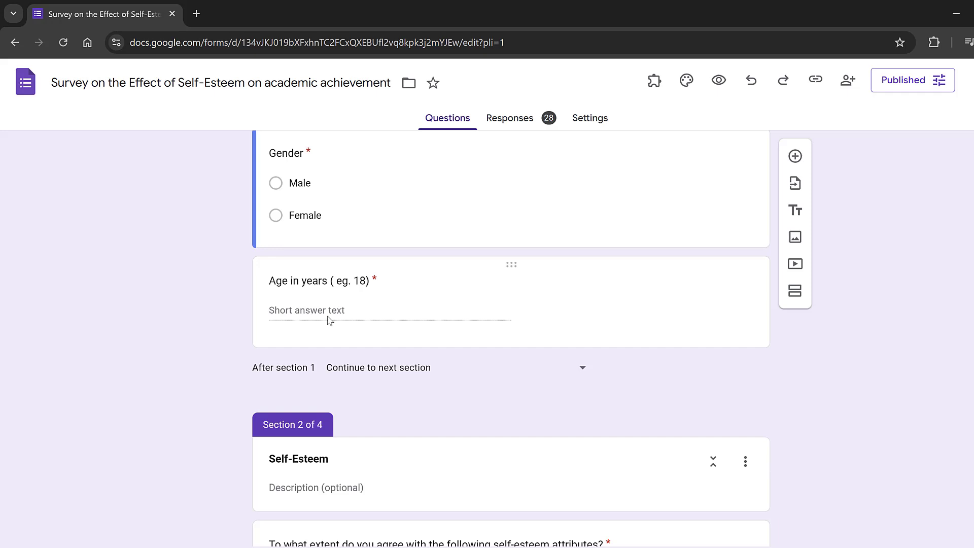
scroll(299, 312, "down", 1)
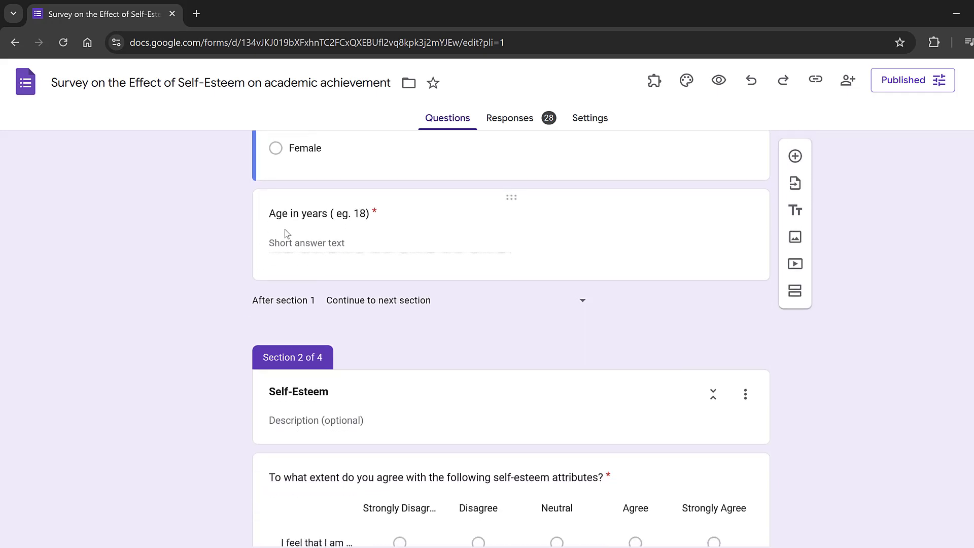
scroll(315, 206, "down", 3)
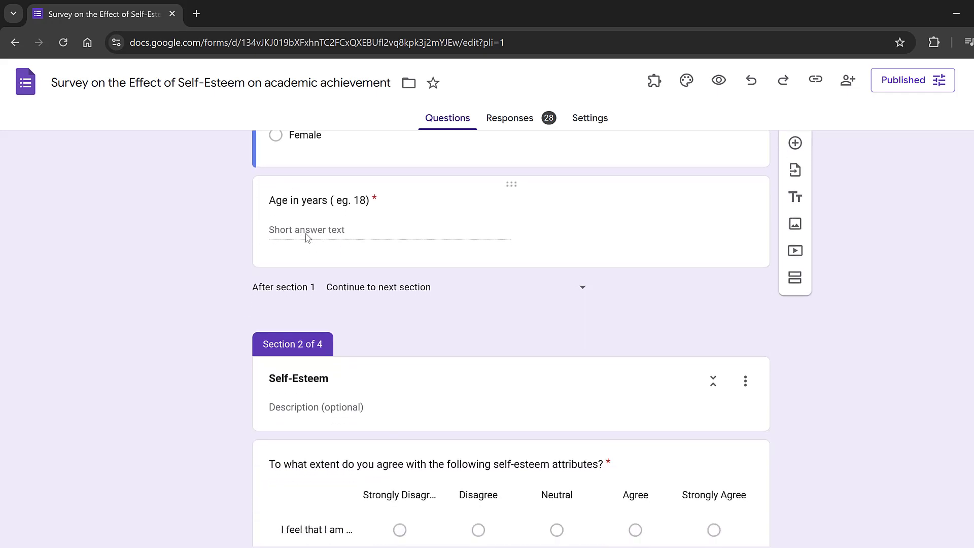
scroll(315, 207, "down", 1)
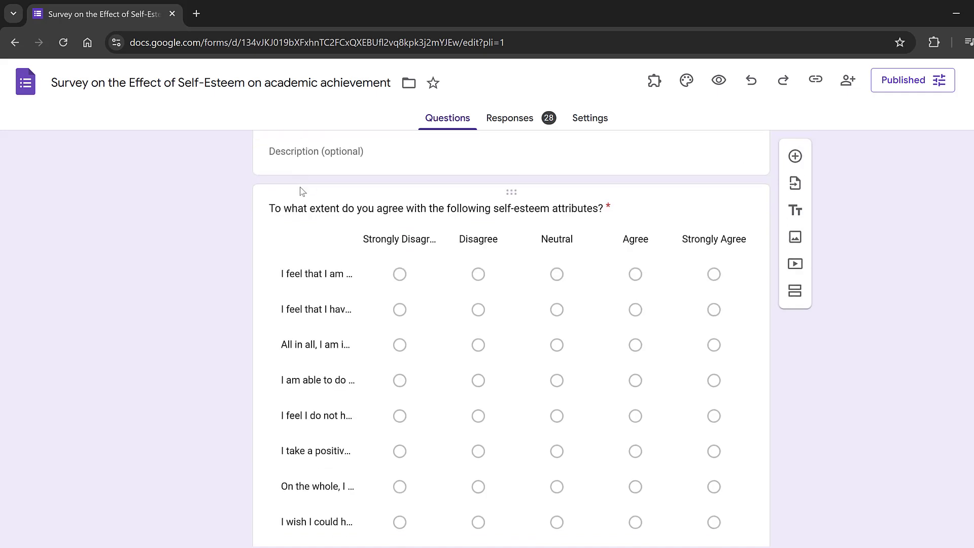
scroll(320, 239, "up", 4)
scroll(322, 243, "down", 4)
scroll(315, 264, "up", 2)
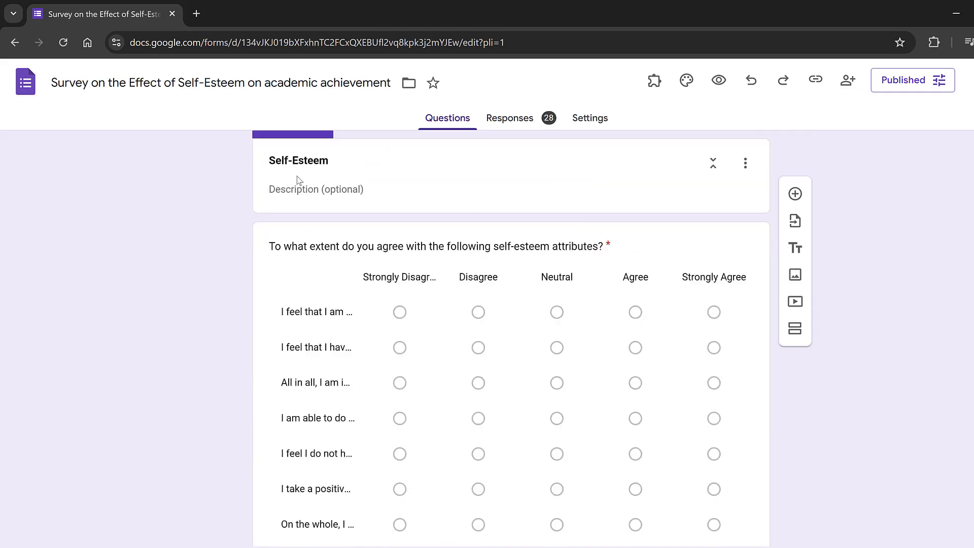
scroll(311, 281, "down", 2)
- Expand the Self-Esteem grid to show its ten statements and five agreement columns
left_click(311, 281)
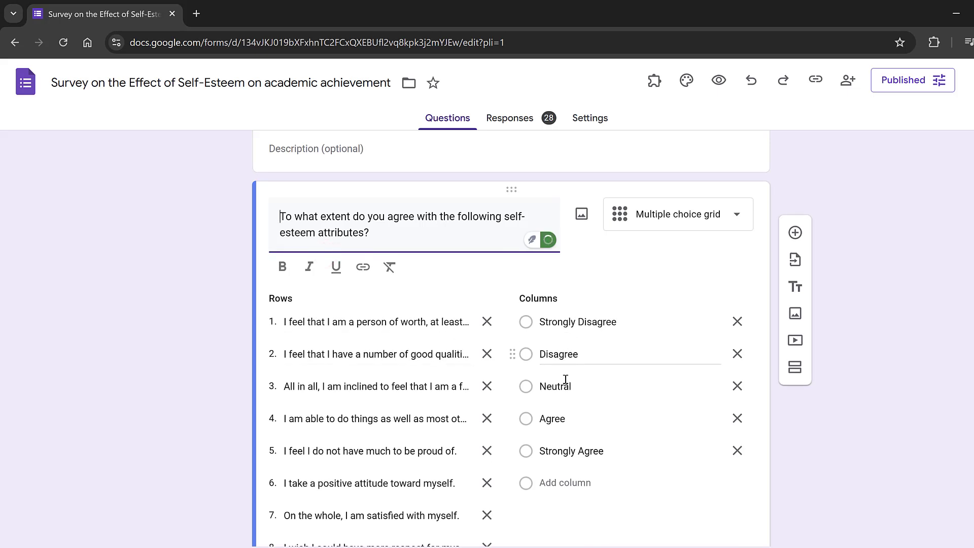
scroll(565, 465, "down", 1)
scroll(584, 315, "down", 1)
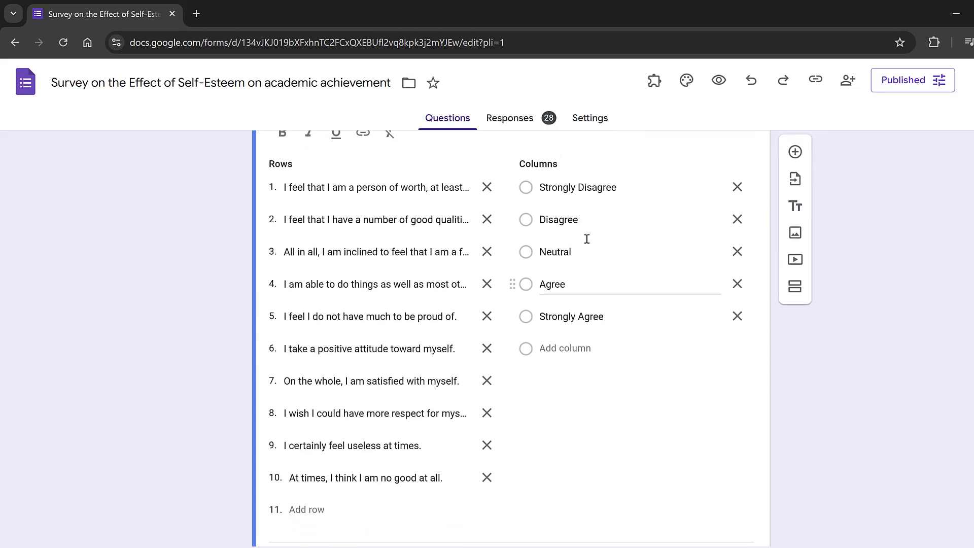
scroll(570, 320, "down", 1)
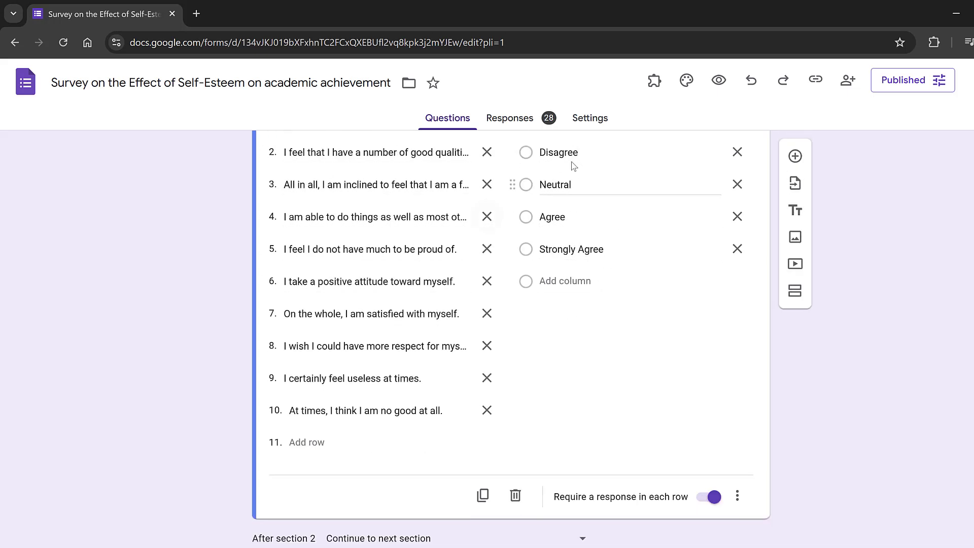
scroll(572, 163, "up", 1)
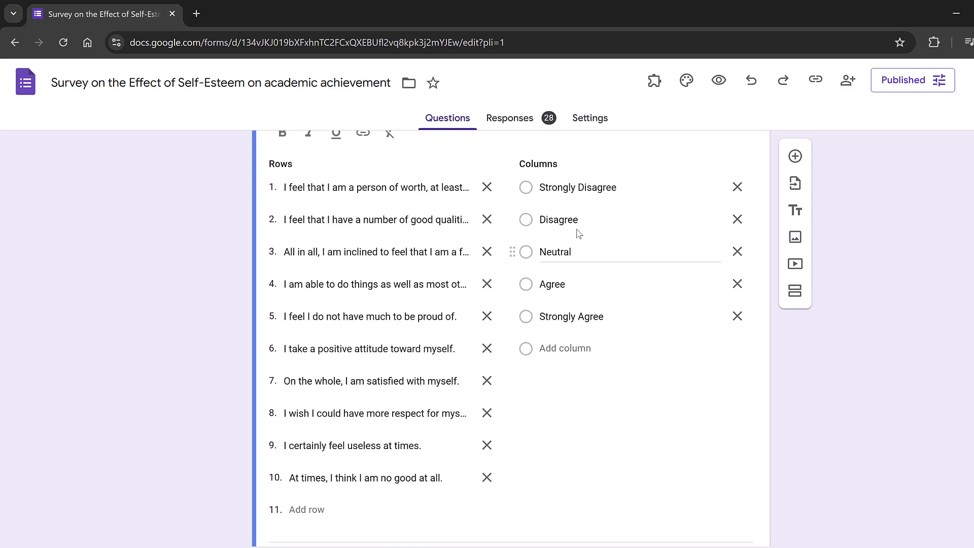
- Scroll through the Self-Efficacy and Performance sections to the final long-answer question
scroll(508, 220, "down", 1)
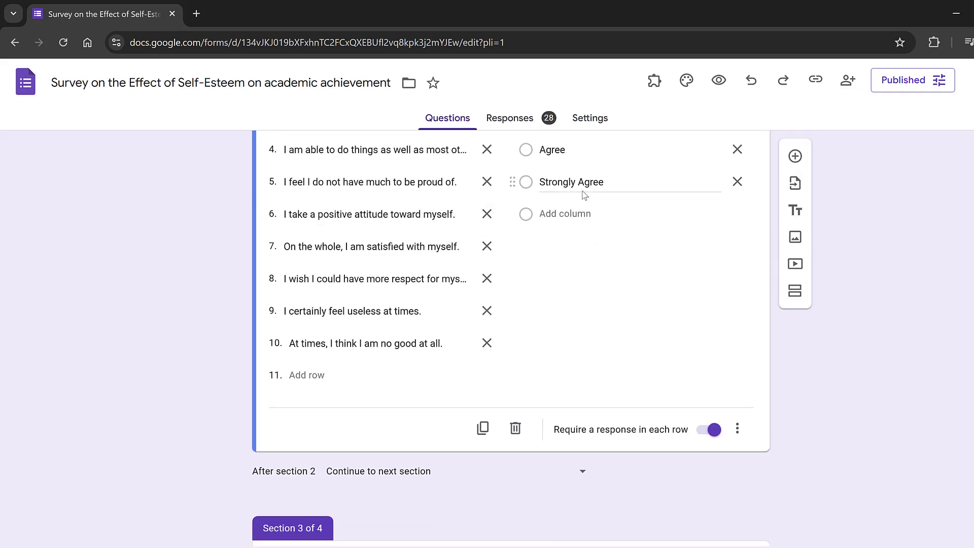
scroll(366, 289, "down", 7)
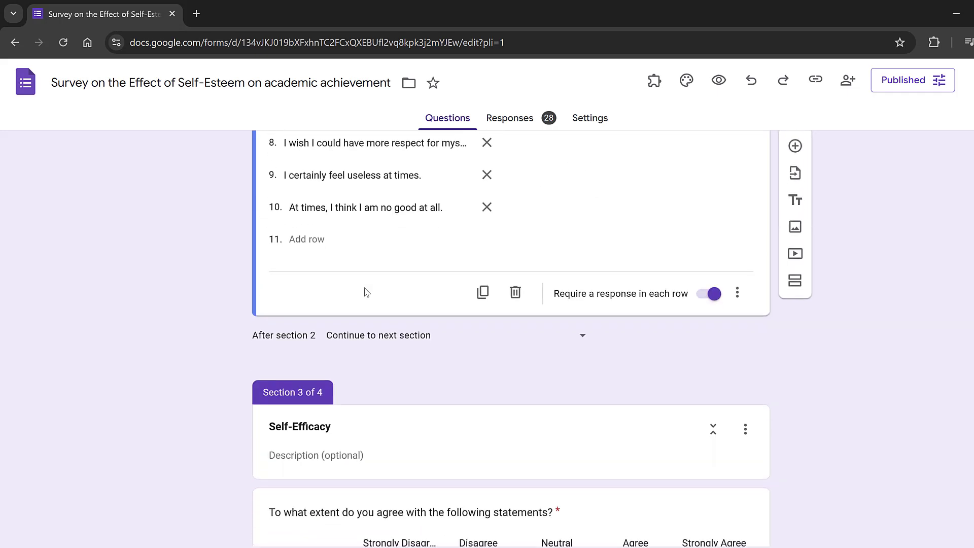
scroll(329, 254, "down", 3)
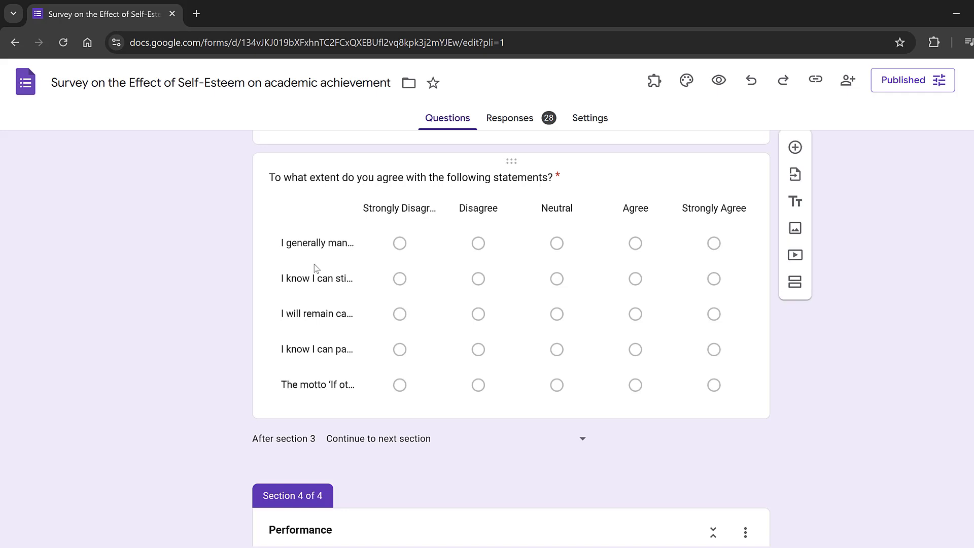
scroll(327, 264, "down", 6)
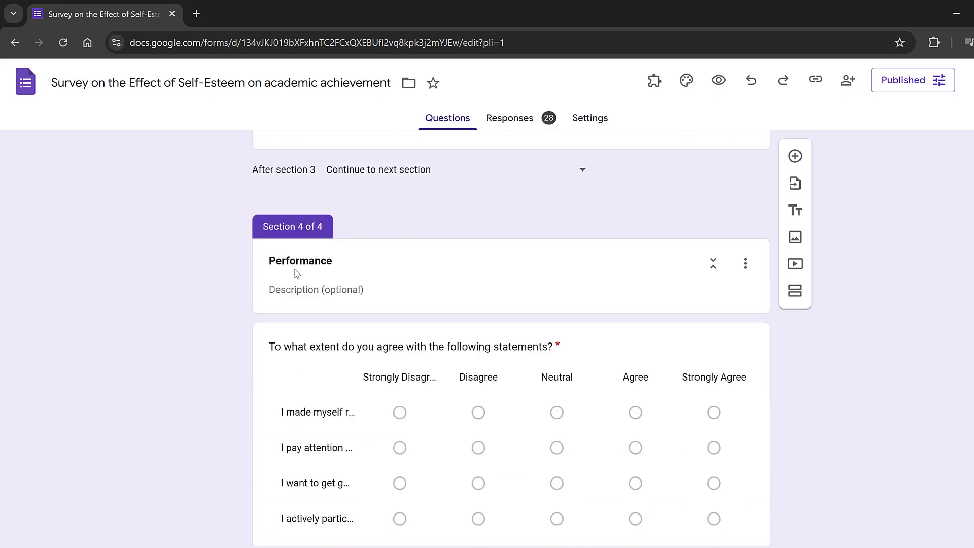
scroll(325, 289, "down", 6)
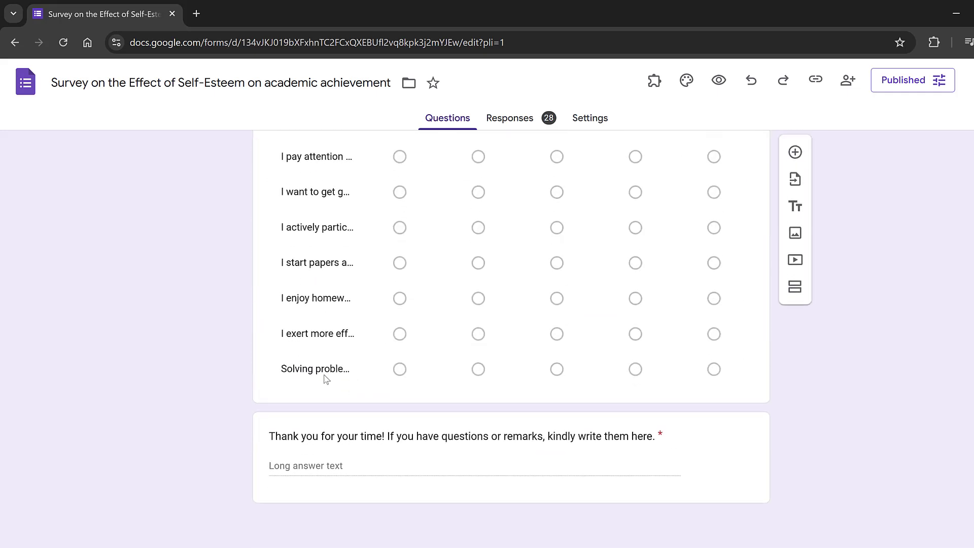
- Browse the Responses summary charts for the 28 responses, then bring up the Published options
left_click(509, 120)
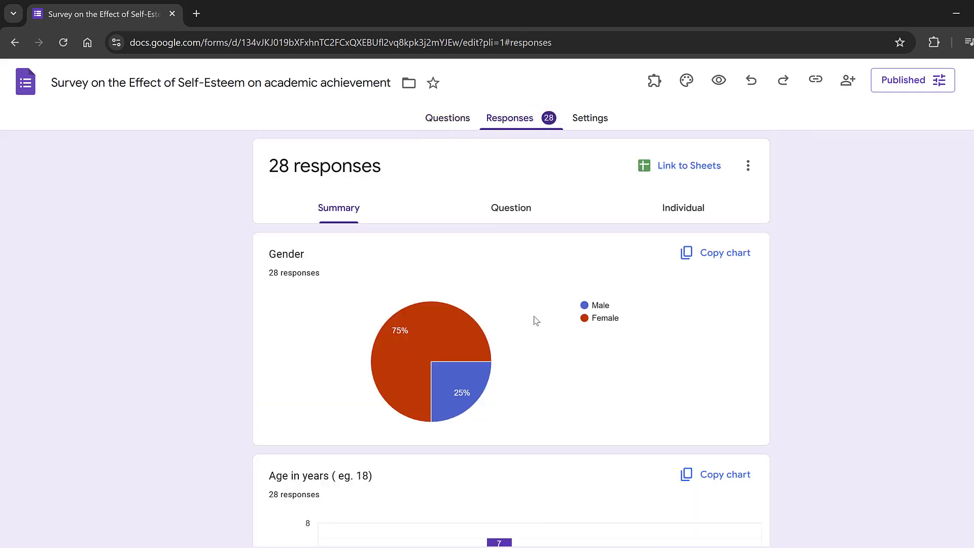
mouse_move(399, 357)
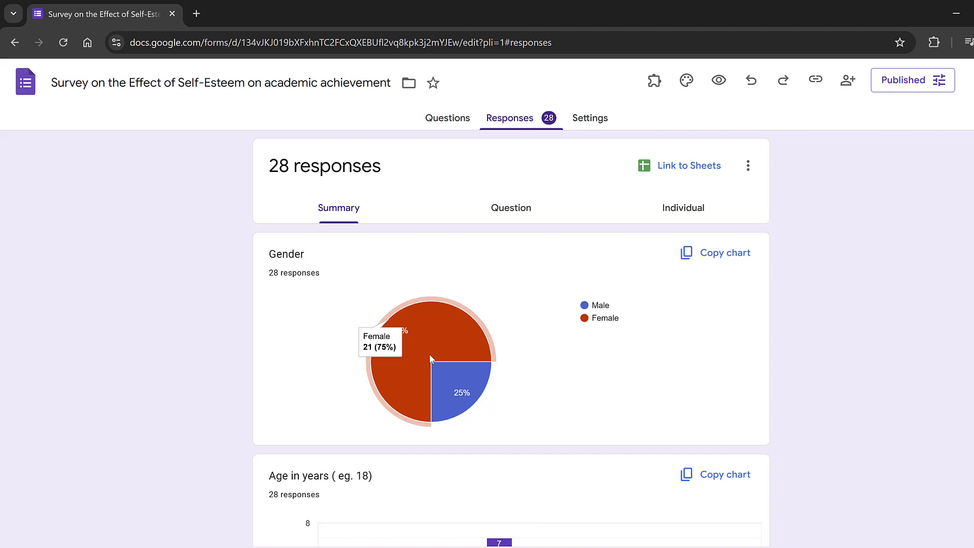
scroll(429, 354, "down", 1)
scroll(432, 343, "down", 3)
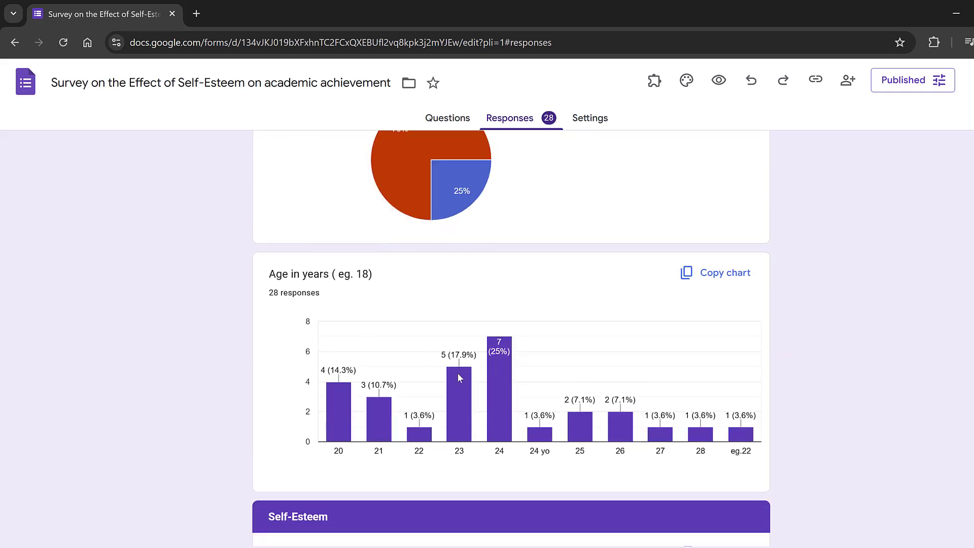
mouse_move(500, 422)
scroll(501, 419, "down", 1)
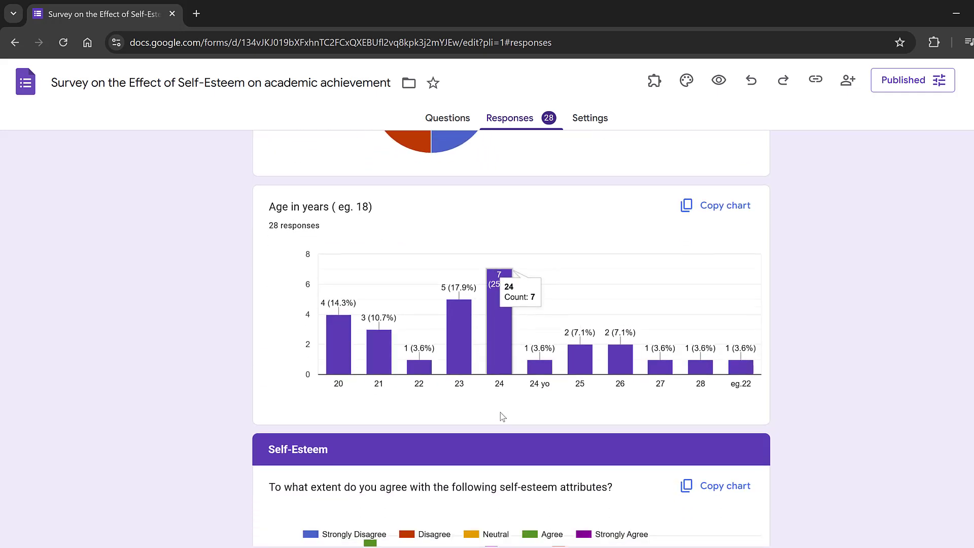
scroll(403, 372, "down", 6)
scroll(374, 401, "down", 10)
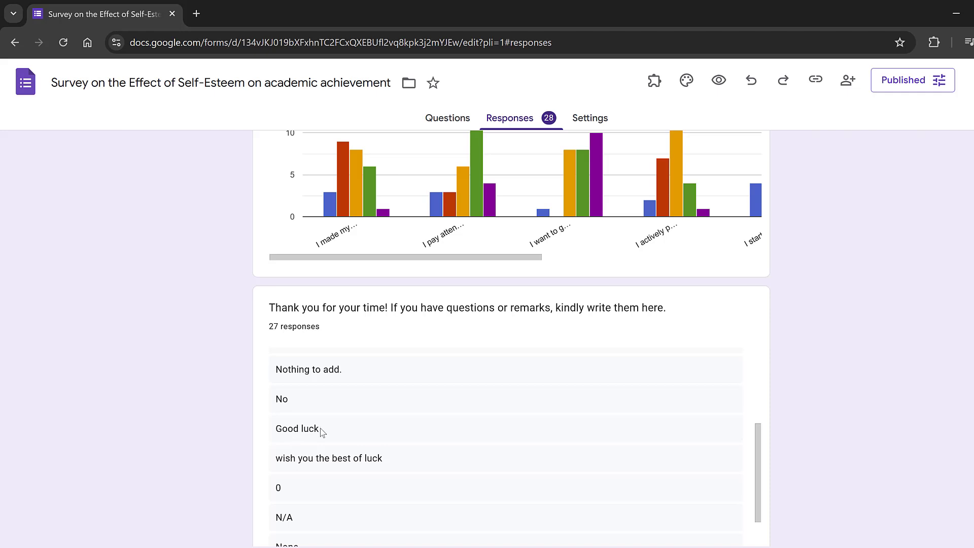
scroll(792, 254, "up", 15)
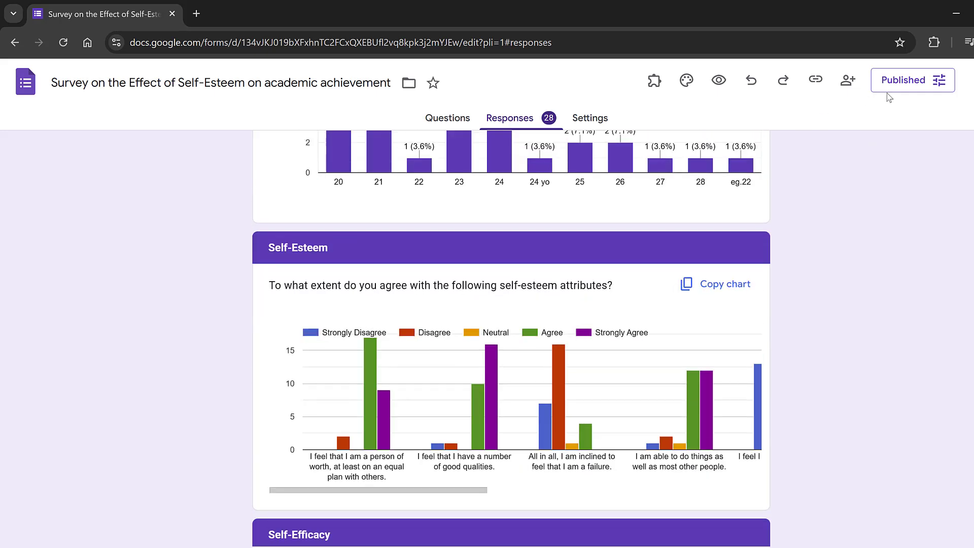
left_click(905, 87)
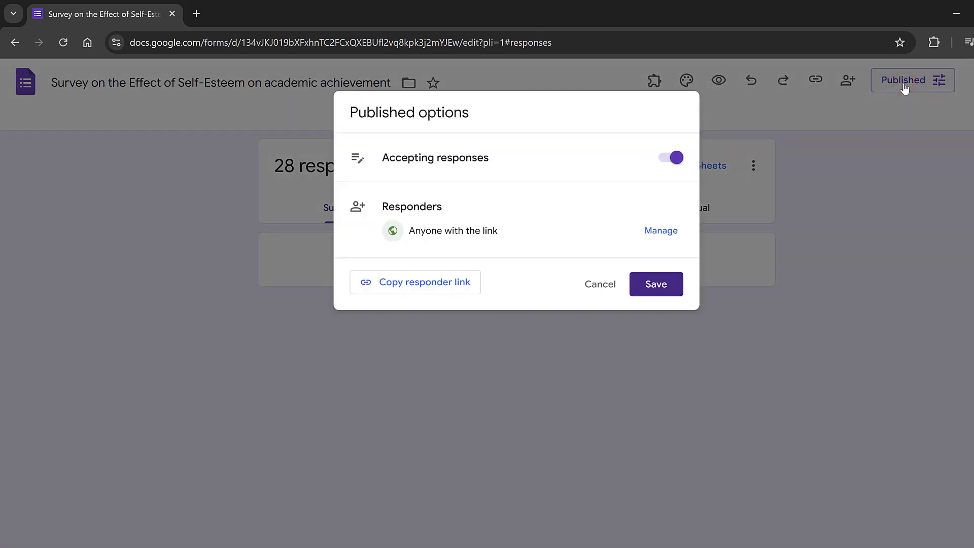
- Copy a shortened responder link, then go back to the responses summary via Manage
left_click(460, 285)
left_click(371, 366)
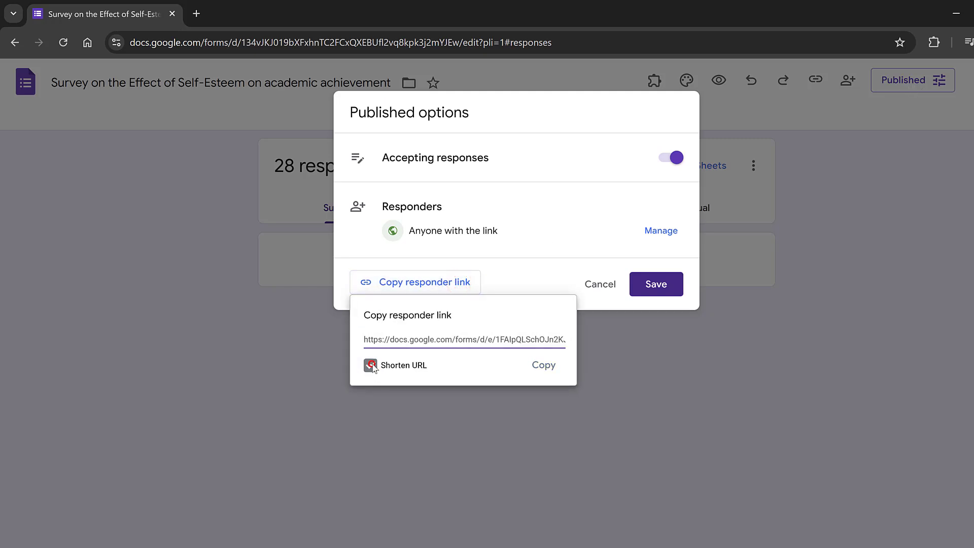
left_click(538, 366)
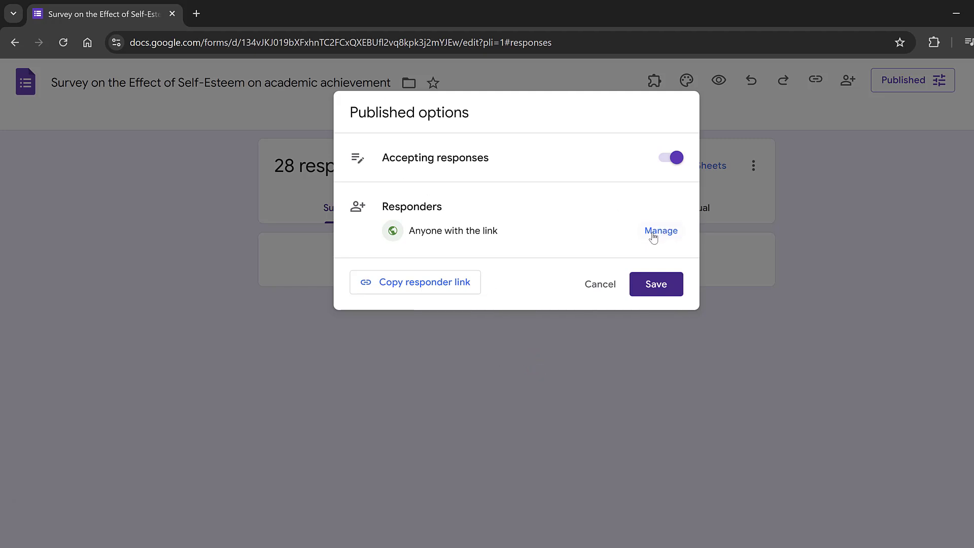
left_click(660, 231)
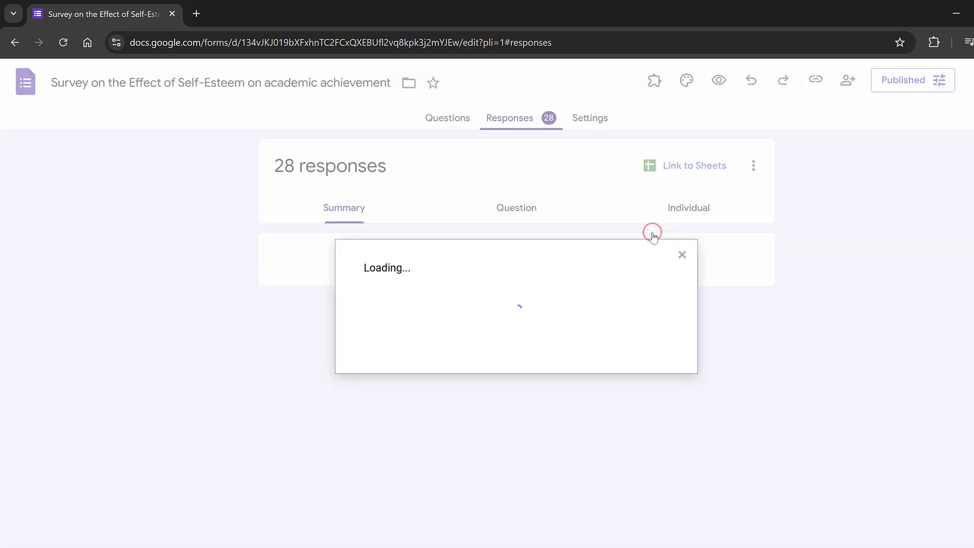
scroll(486, 190, "down", 5)
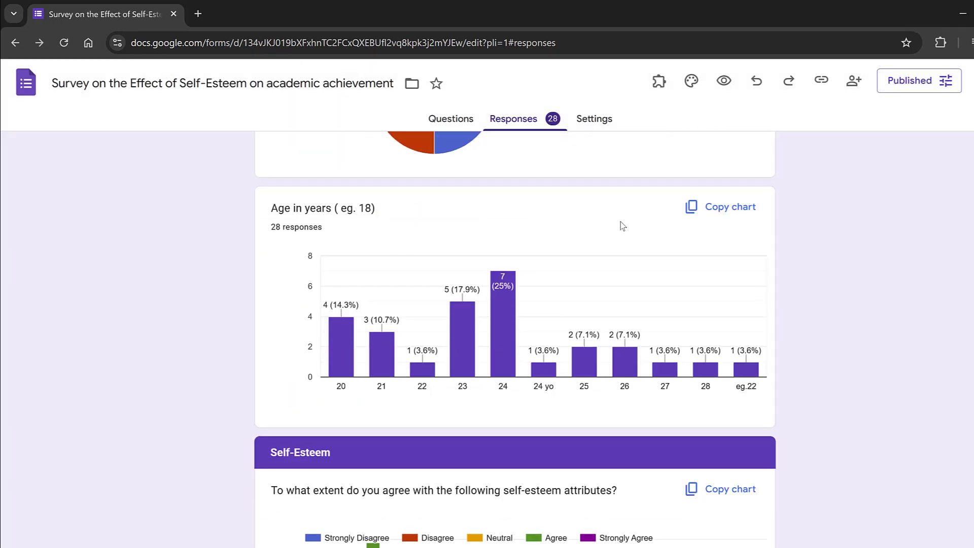
scroll(596, 221, "up", 5)
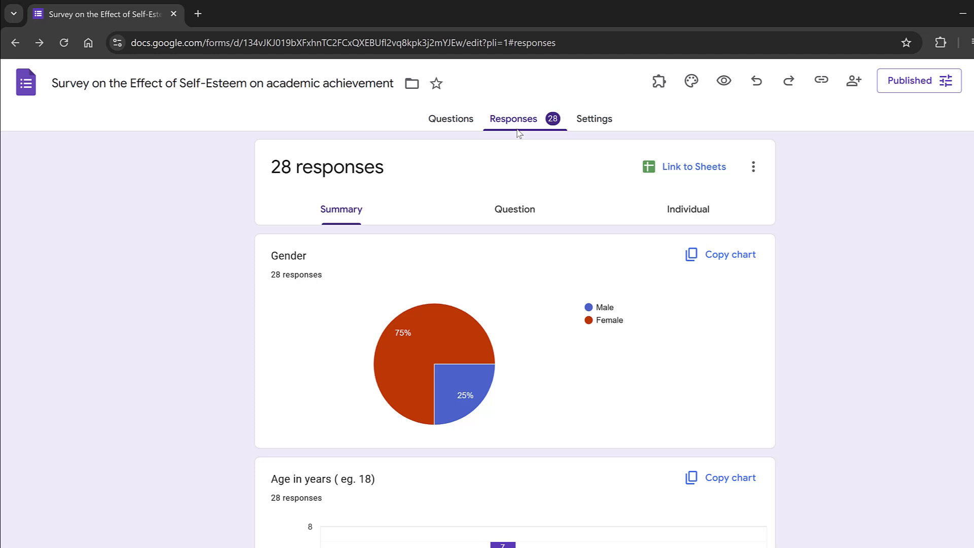
- Link the form's responses to a new Google Sheets spreadsheet
left_click(429, 118)
left_click(512, 119)
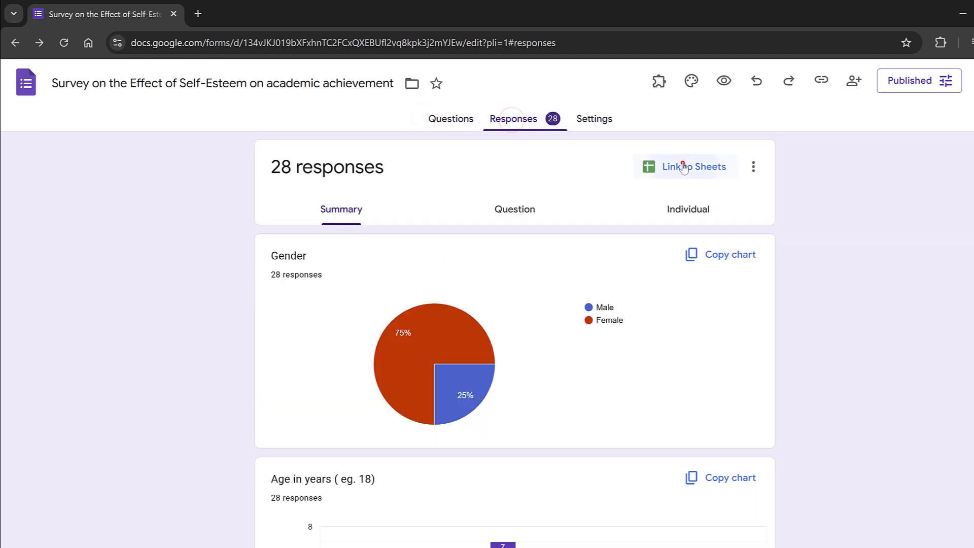
left_click(681, 165)
left_click(672, 250)
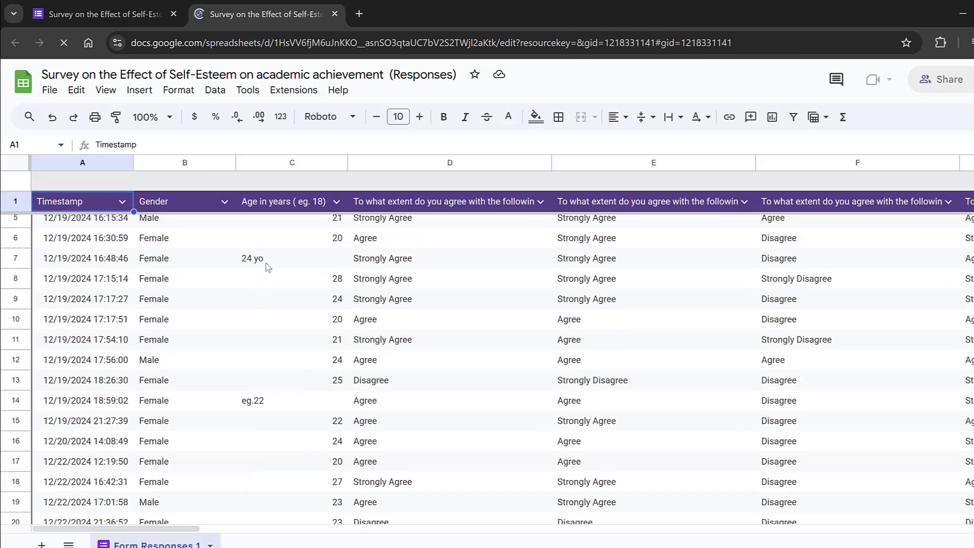
- Download the responses spreadsheet as a Microsoft Excel (.xlsx) file
left_click(49, 91)
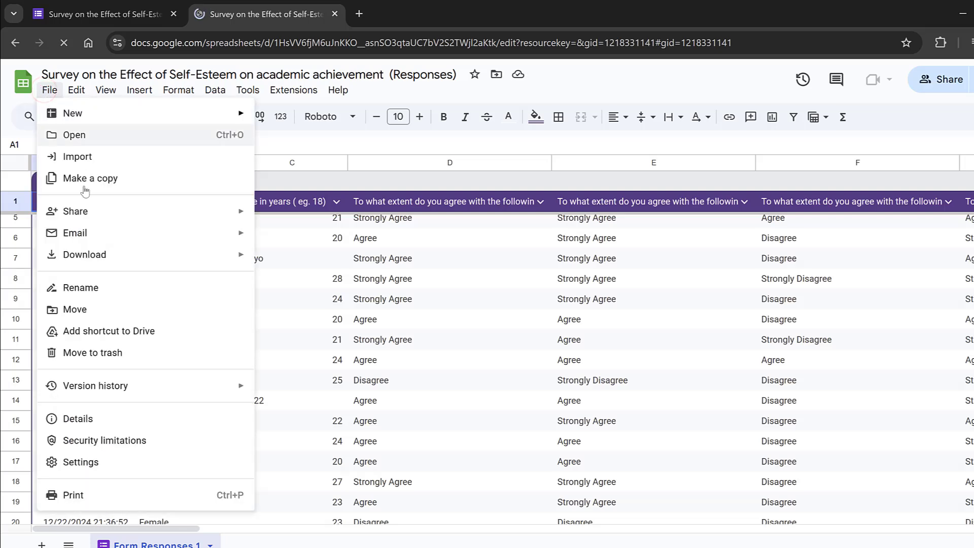
mouse_move(211, 258)
left_click(296, 262)
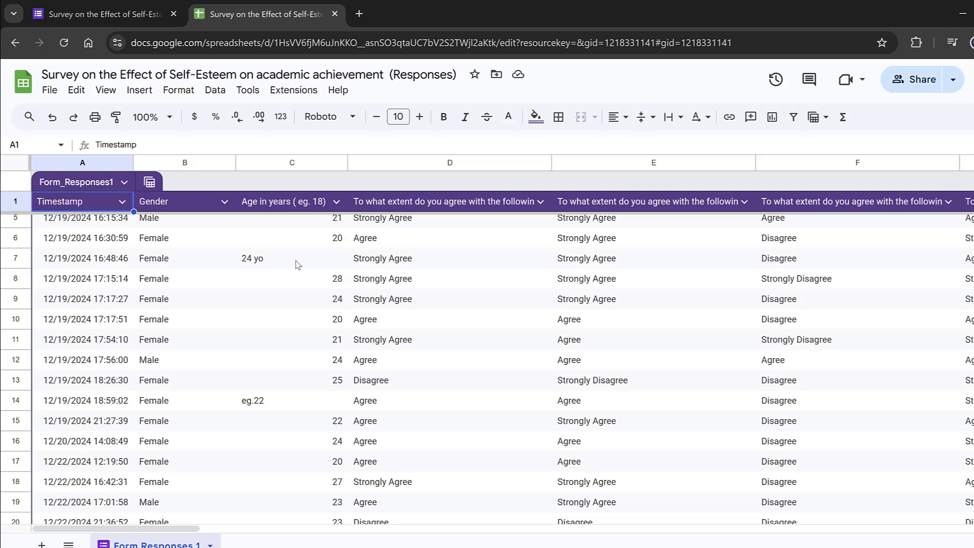
mouse_move(933, 88)
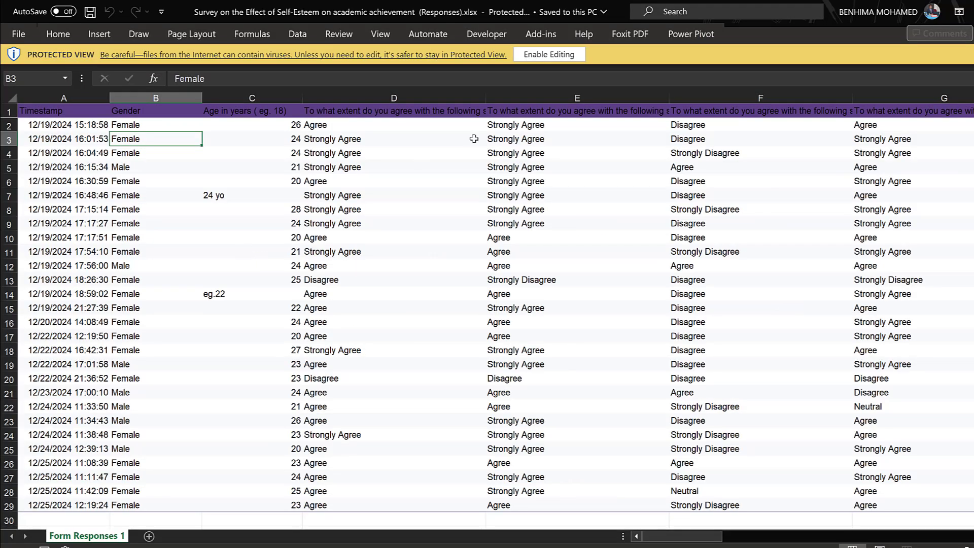
- Enable editing and clean the ages so '24 yo' becomes 24 and 'eg.22' becomes 22
left_click(556, 52)
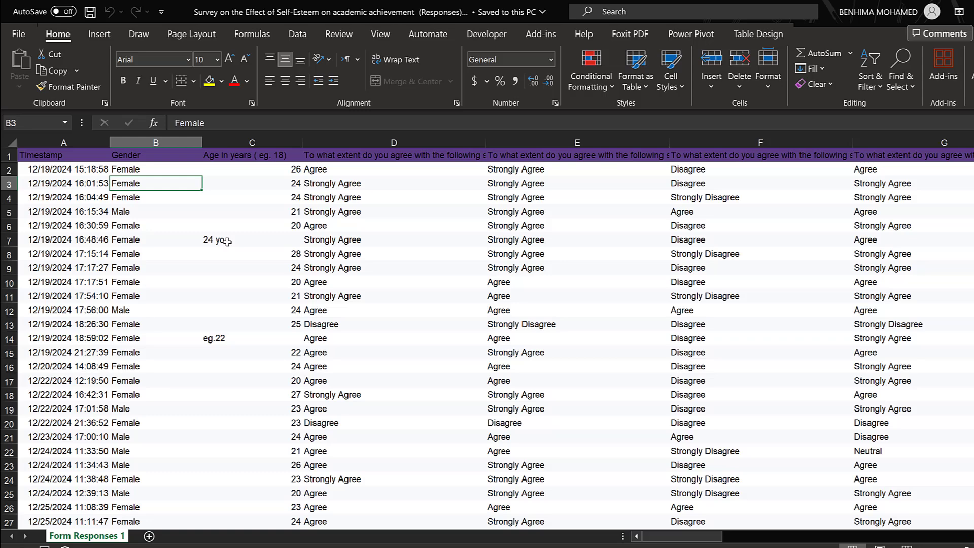
double_click(218, 240)
double_click(218, 241)
key("BackSpace")
left_click(228, 341)
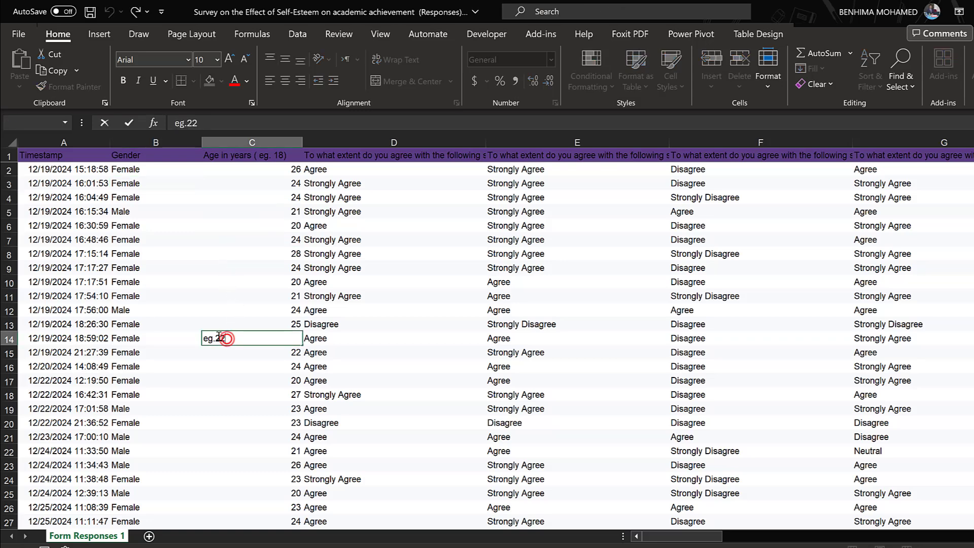
double_click(215, 338)
key("BackSpace")
key("BackSpace")
key("BackSpace")
left_click(228, 369)
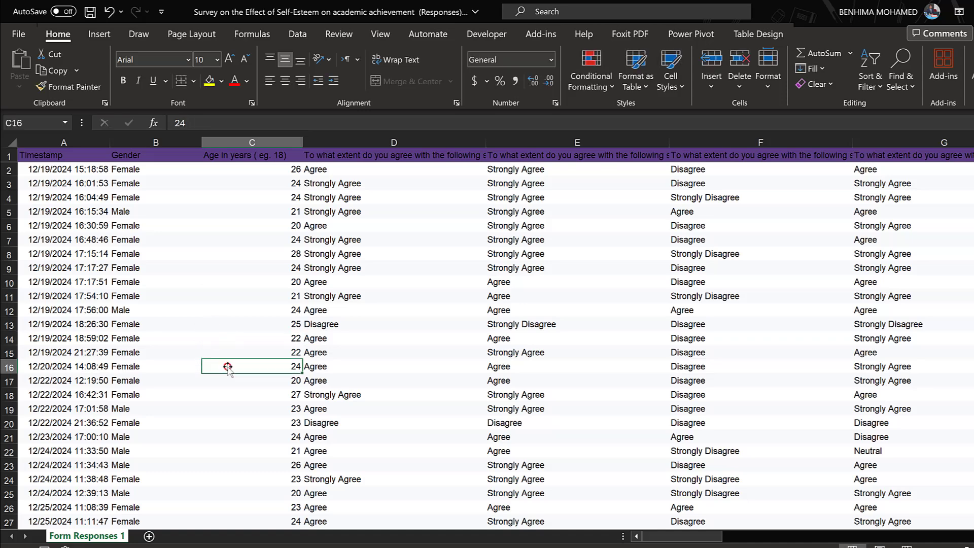
scroll(226, 366, "down", 8)
scroll(352, 189, "up", 8)
- Copy the 'Strongly Agree' text from cell D3
left_click(339, 186)
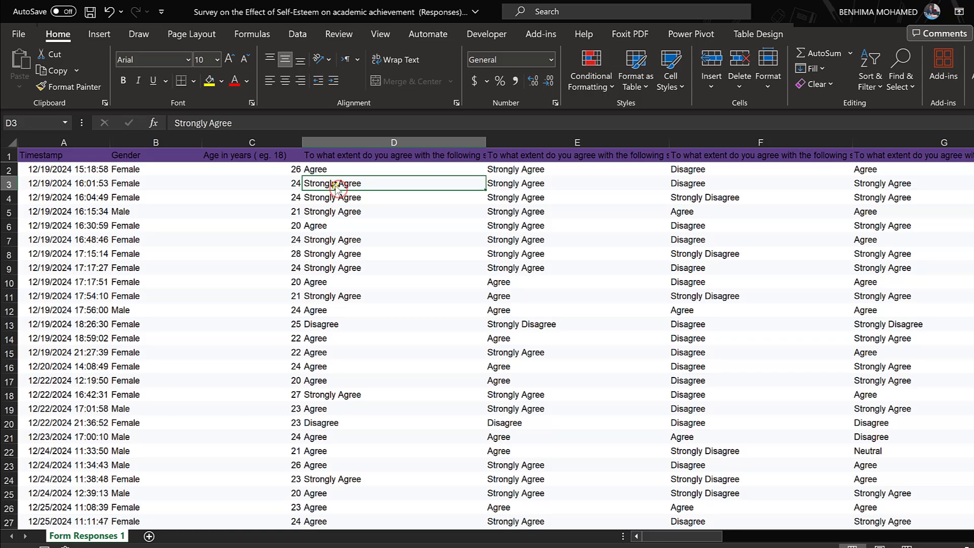
right_click(338, 187)
left_click(368, 113)
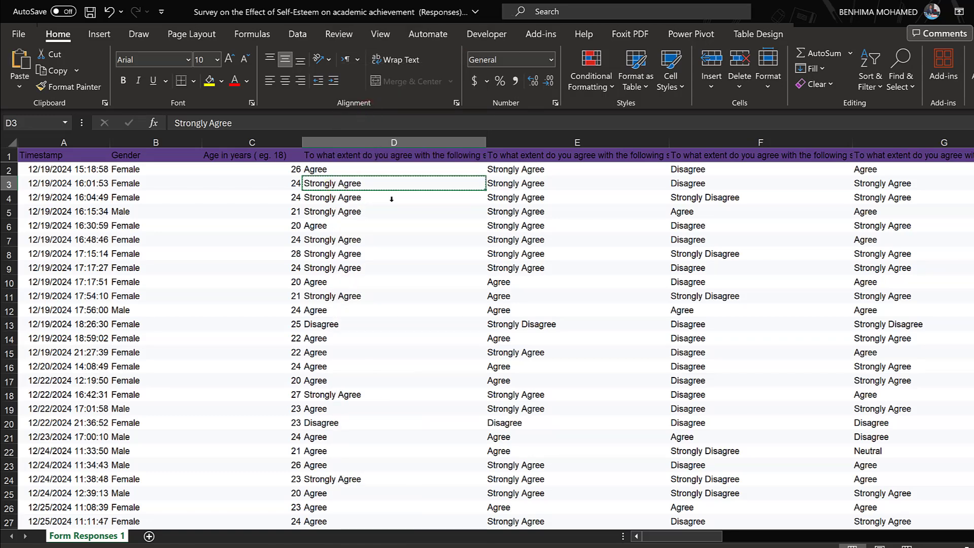
- Replace all 'Strongly Agree' answers with 5 (130 replacements)
key("ctrl+h")
key("ctrl+v")
left_click(471, 218)
type("5")
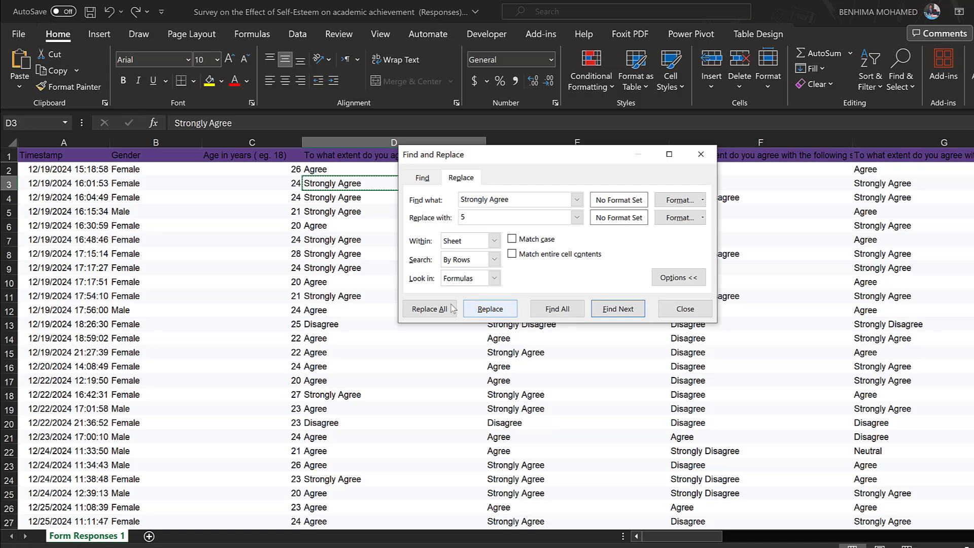
left_click(416, 307)
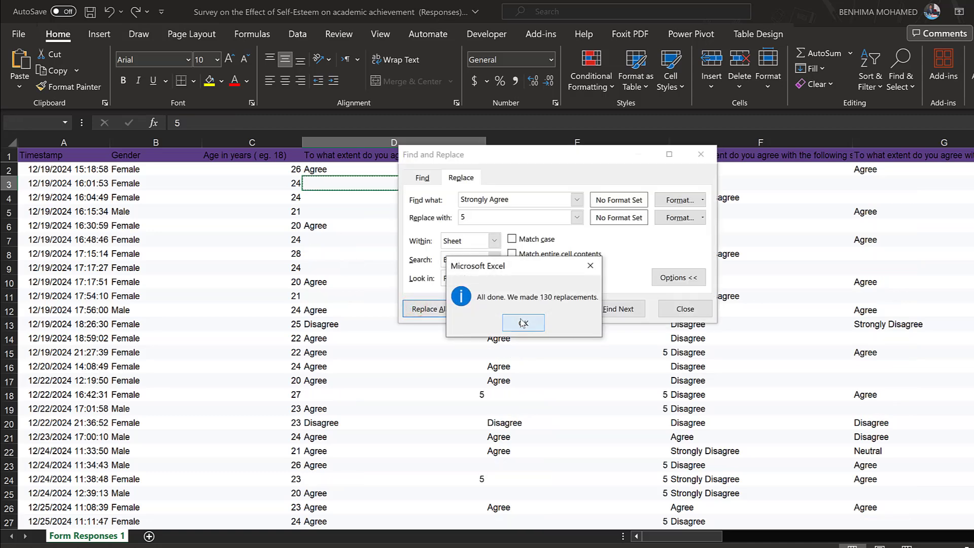
left_click(524, 323)
- Replace all whole-cell 'Agree' answers with 4, matching entire cell contents (224 replacements)
left_click_drag(510, 198, 456, 191)
type("A")
double_click(468, 218)
type("4")
left_click(512, 254)
left_click(429, 310)
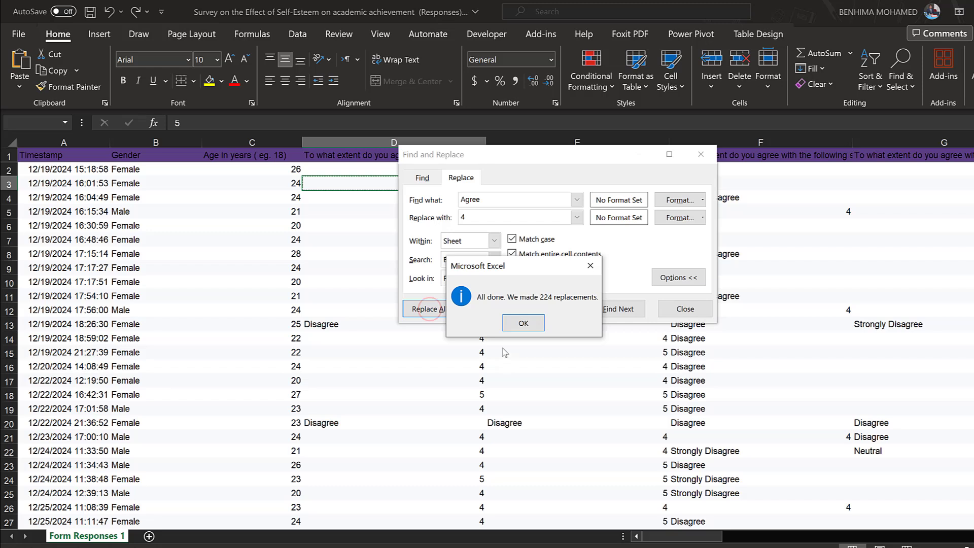
left_click(532, 323)
- Replace 'Neutral' with 3, then mistakenly replace 'Disagree' with 4
left_click(483, 200)
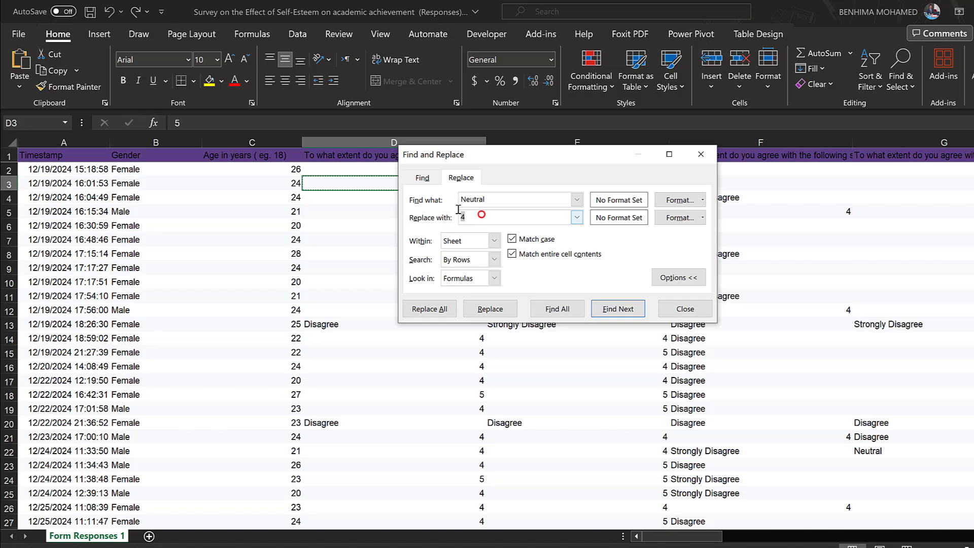
left_click(429, 309)
left_click(518, 322)
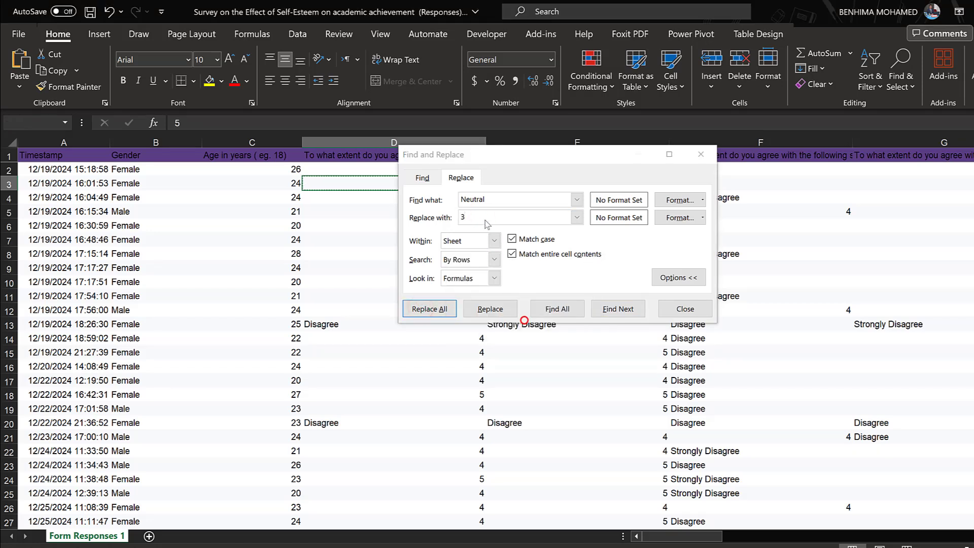
double_click(485, 199)
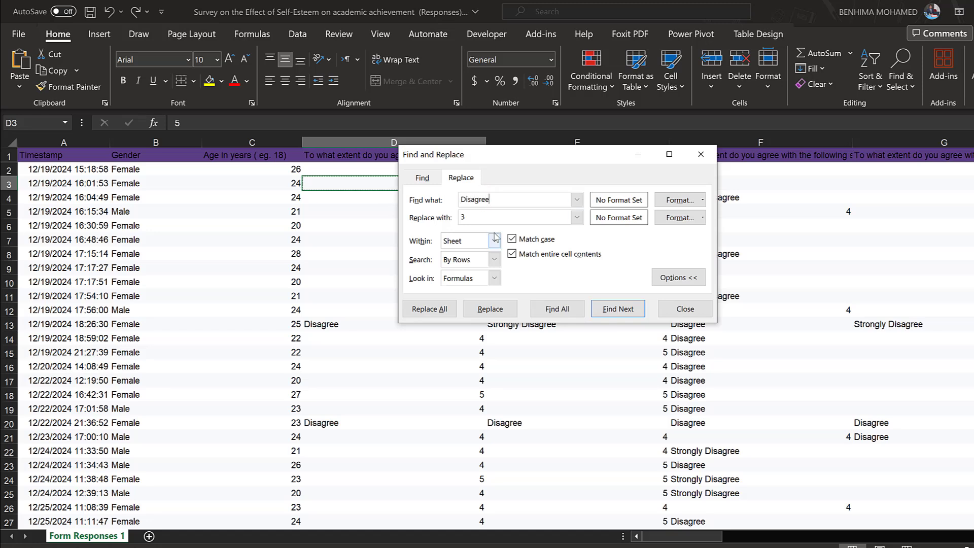
type("4")
left_click(429, 309)
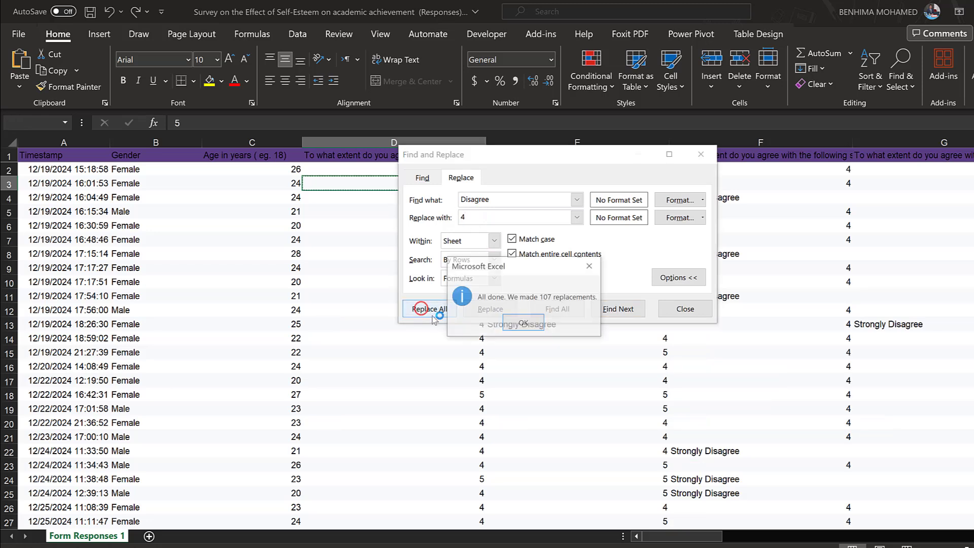
left_click(513, 323)
- Copy 'Strongly Disagree' from cell F22 and undo the mistaken Disagree→4 replacement
double_click(491, 199)
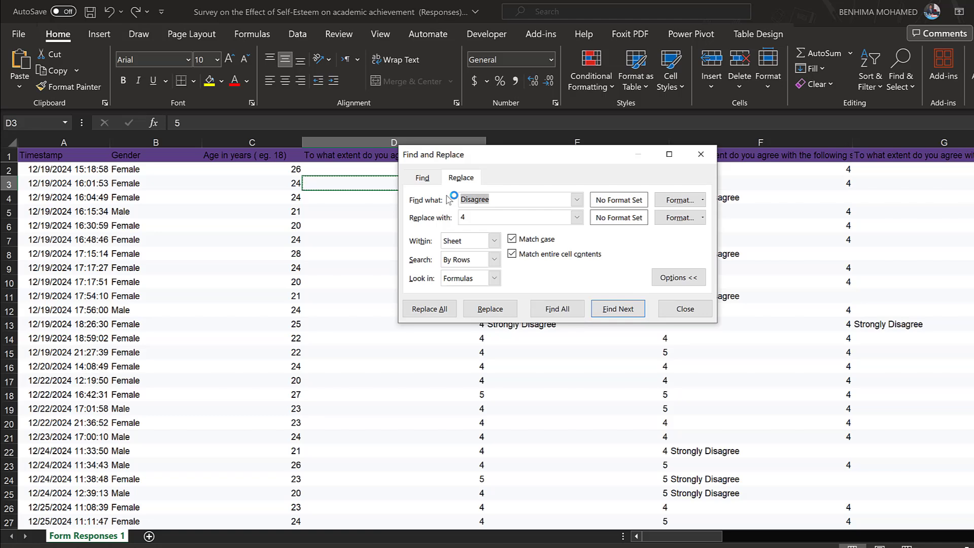
left_click(715, 449)
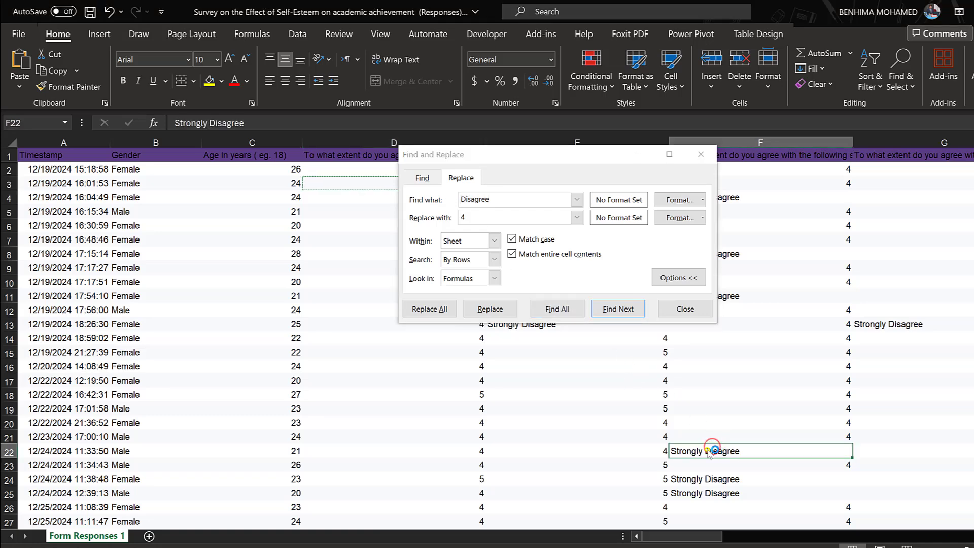
right_click(710, 451)
left_click(746, 115)
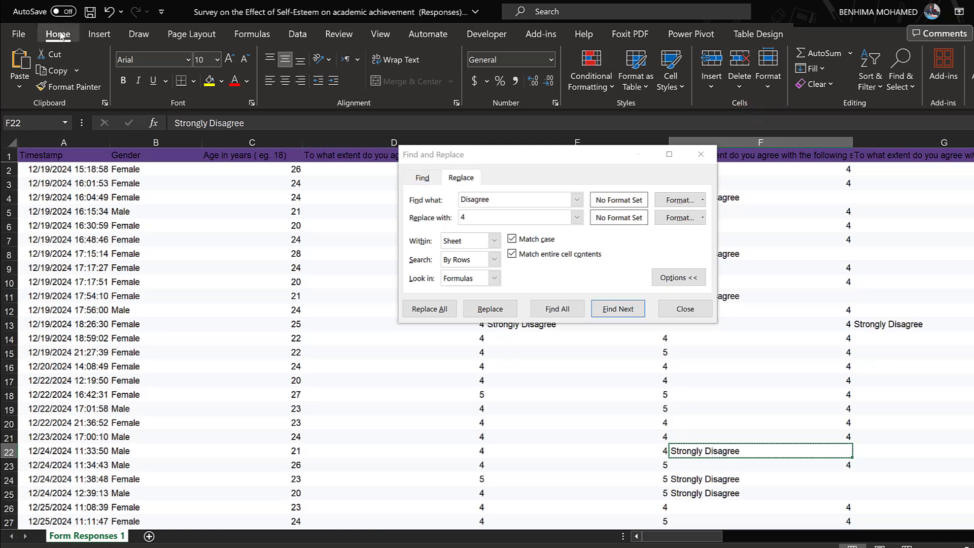
left_click(110, 12)
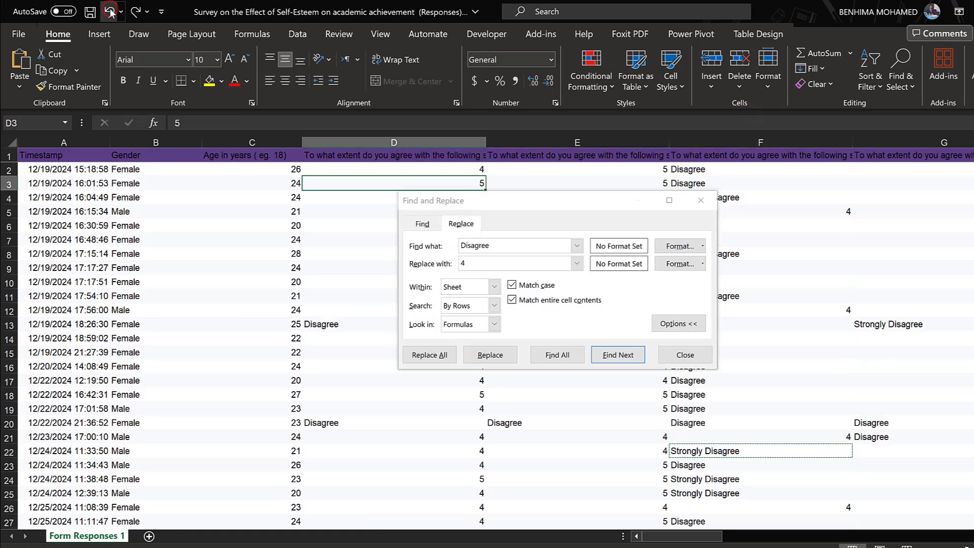
- Replace all 'Disagree' answers with 2 (107 replacements)
double_click(469, 263)
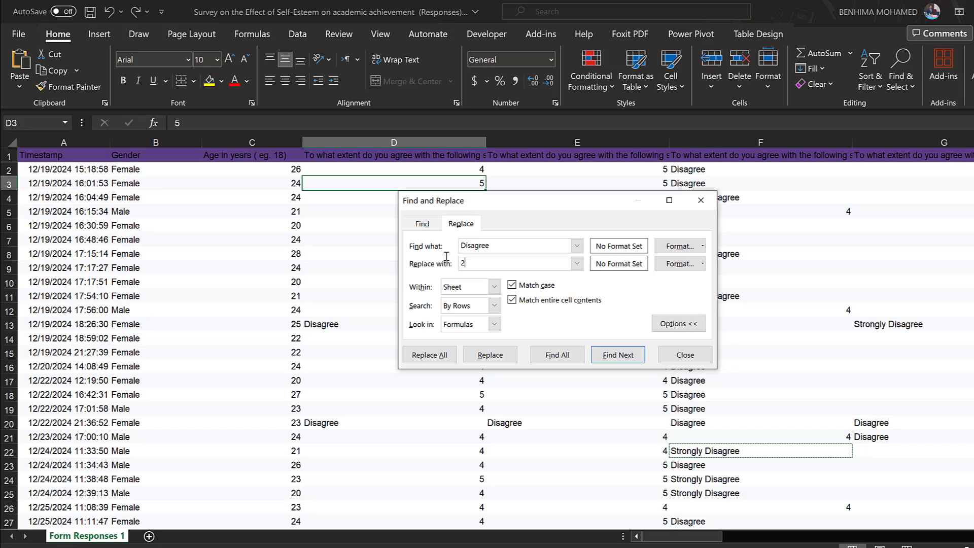
type("2")
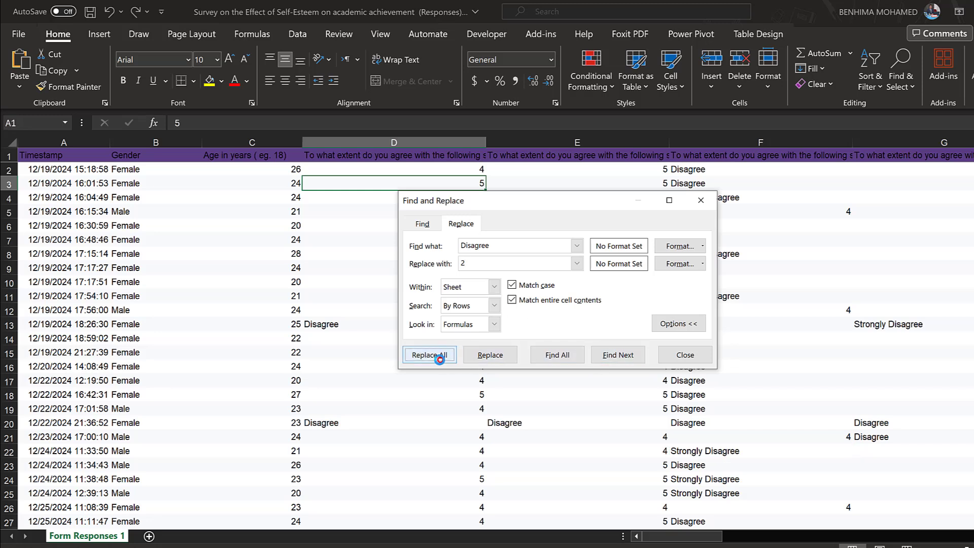
left_click(438, 359)
left_click(523, 323)
- Replace all 'Strongly Disagree' answers with 1 (72 replacements) and close Find and Replace
double_click(496, 246)
type("Strongly Disagree")
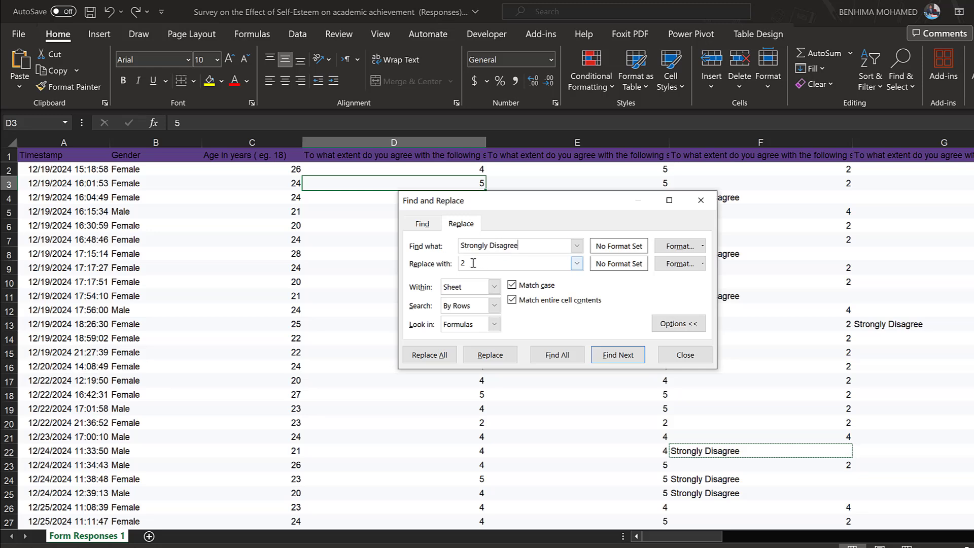
type("1")
left_click(430, 355)
left_click(531, 317)
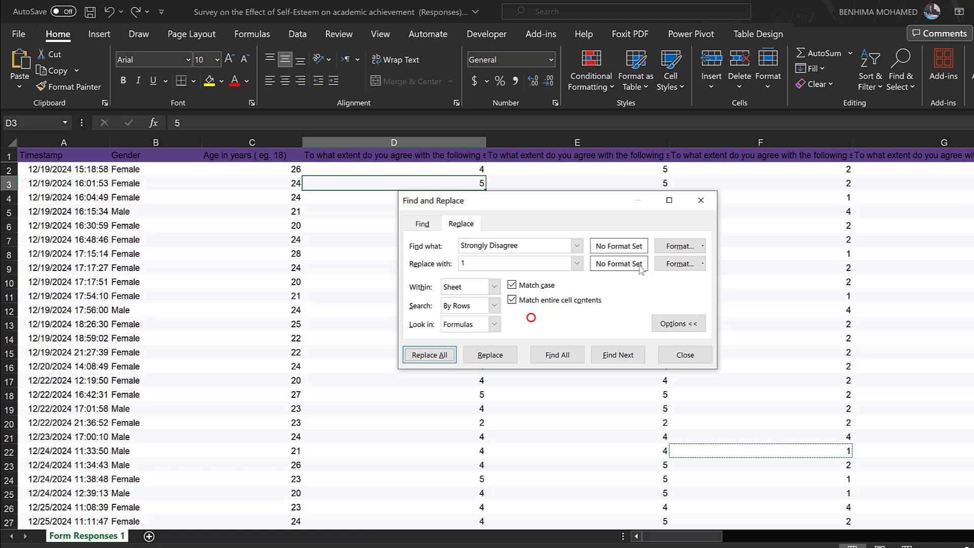
left_click(701, 200)
left_click_drag(696, 537, 618, 512)
- Clear the comments in column AA and delete the Timestamp column A
left_click_drag(875, 509, 883, 166)
right_click(865, 141)
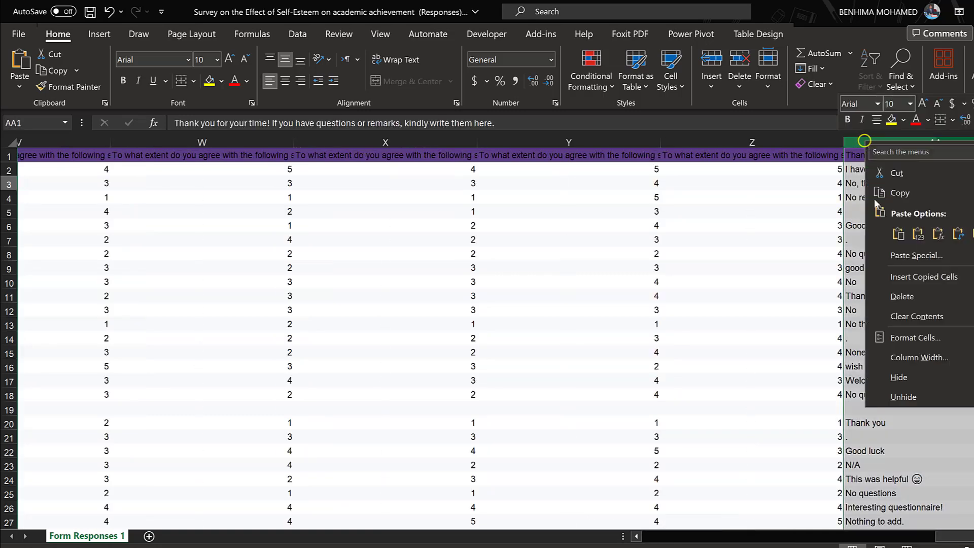
left_click(902, 296)
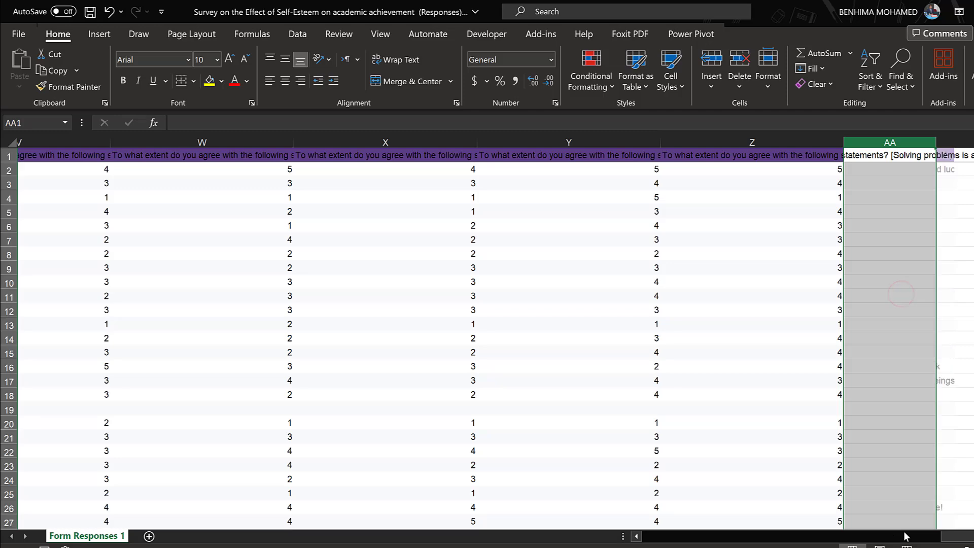
left_click_drag(954, 537, 490, 533)
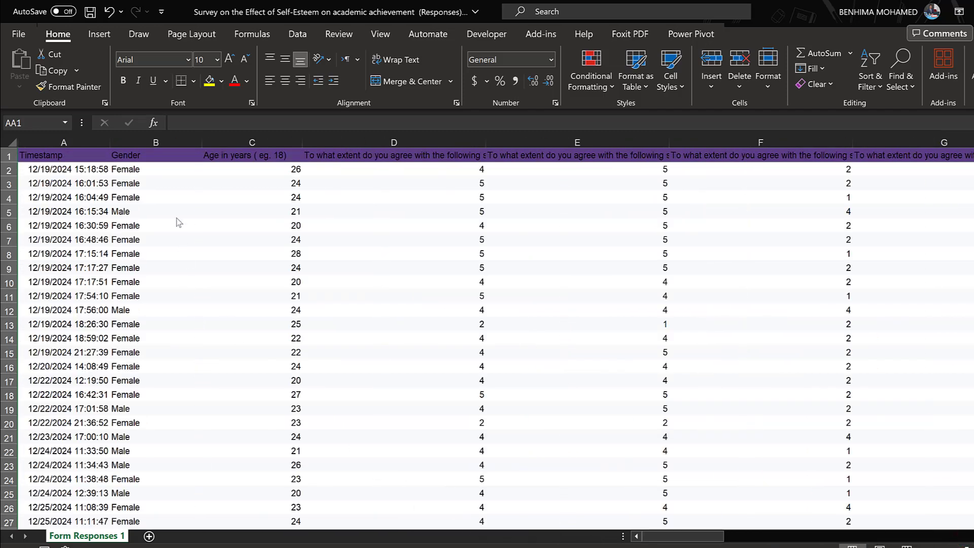
left_click(48, 144)
right_click(48, 145)
left_click(85, 300)
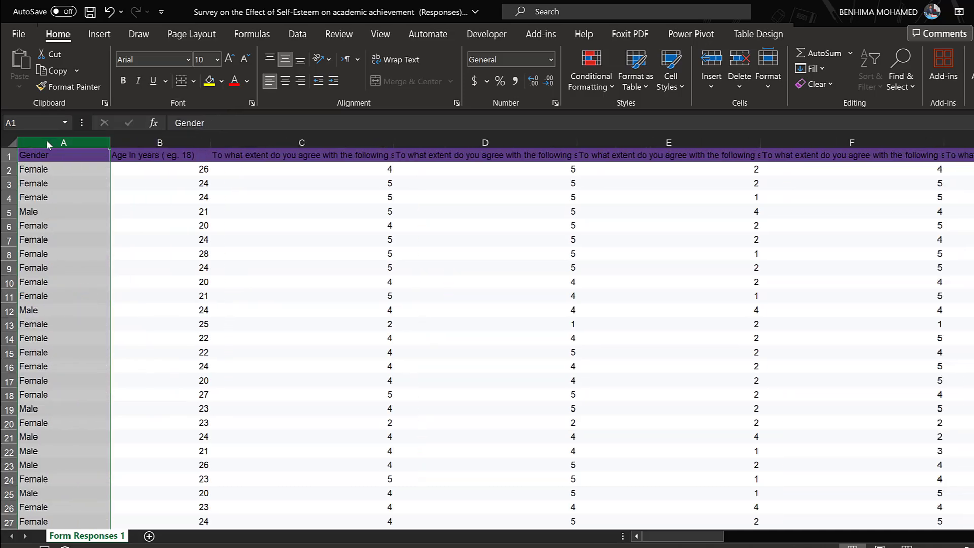
- Replace every Female answer in the Gender column with 1 (21 replacements)
key("ctrl+h")
left_click_drag(527, 260, 447, 258)
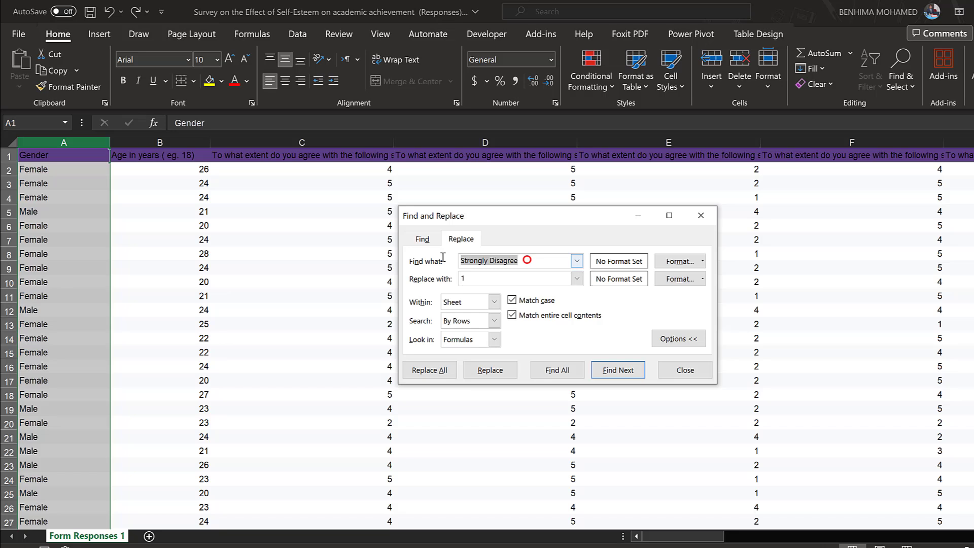
type("Female")
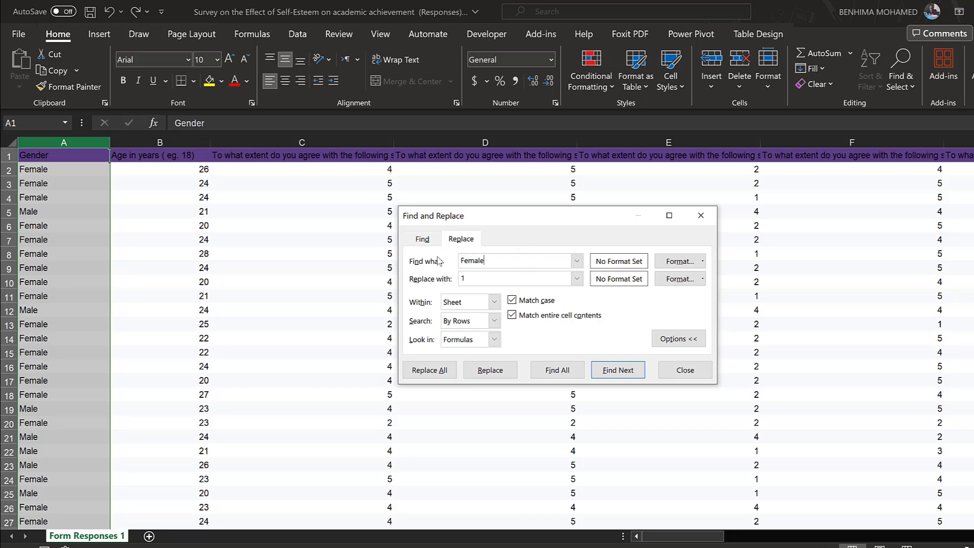
left_click(430, 370)
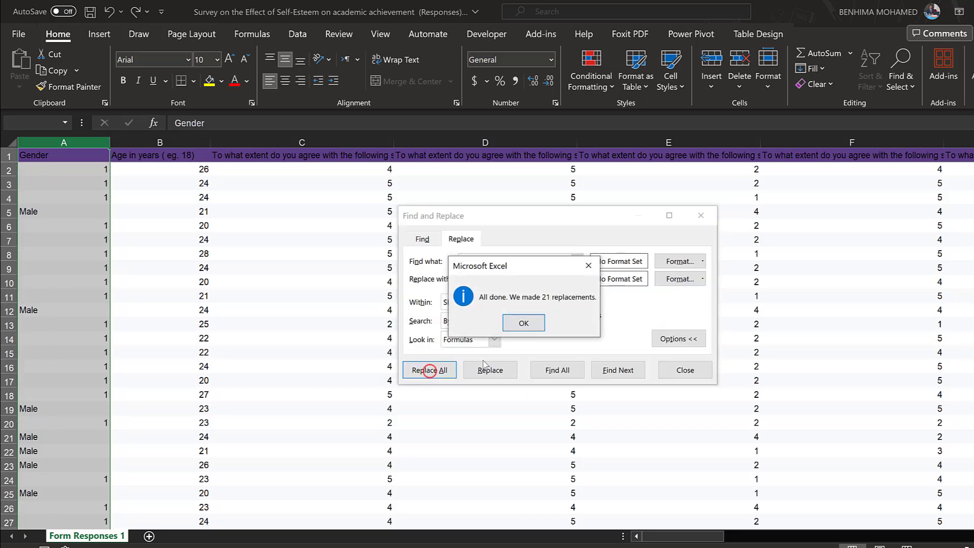
left_click(544, 323)
- Replace every Male answer with 2 and save the workbook
double_click(489, 262)
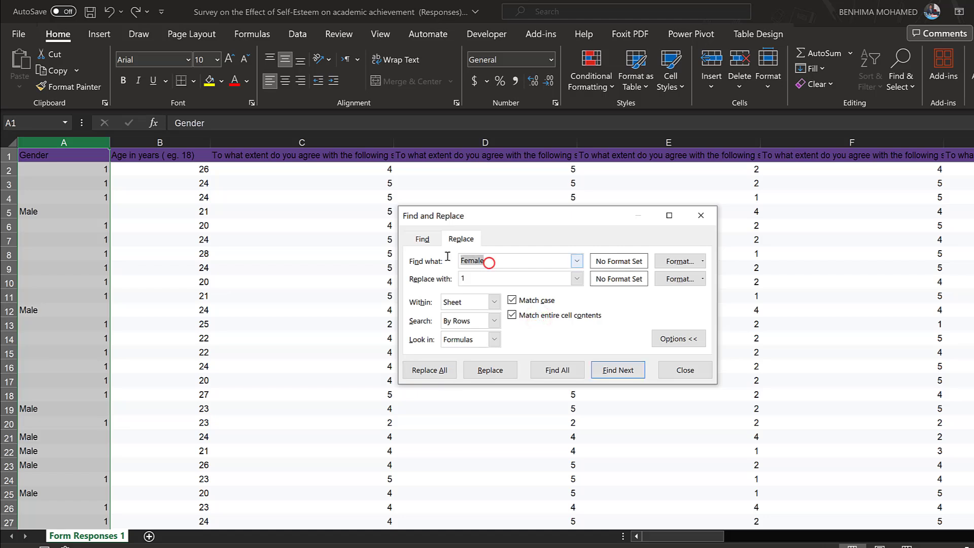
double_click(467, 280)
type("2")
left_click(430, 370)
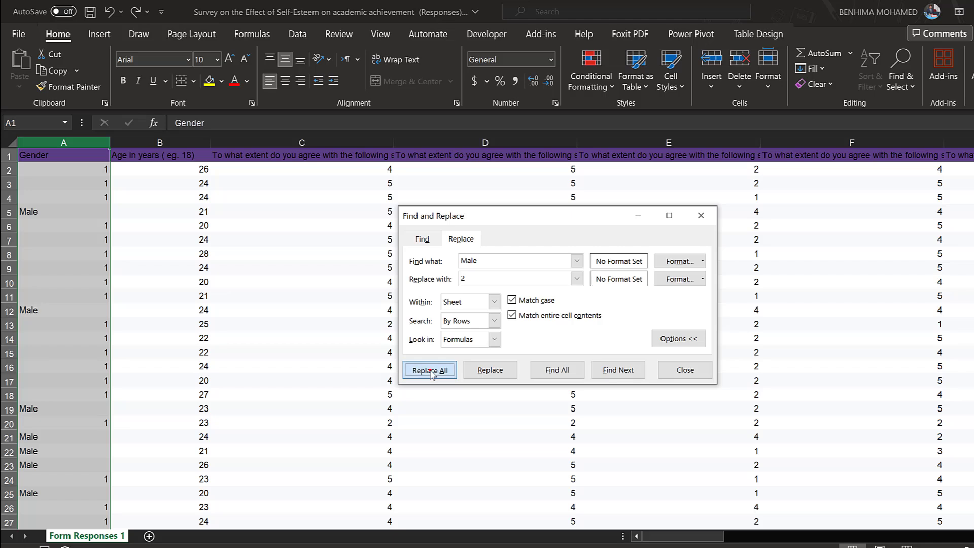
left_click(516, 320)
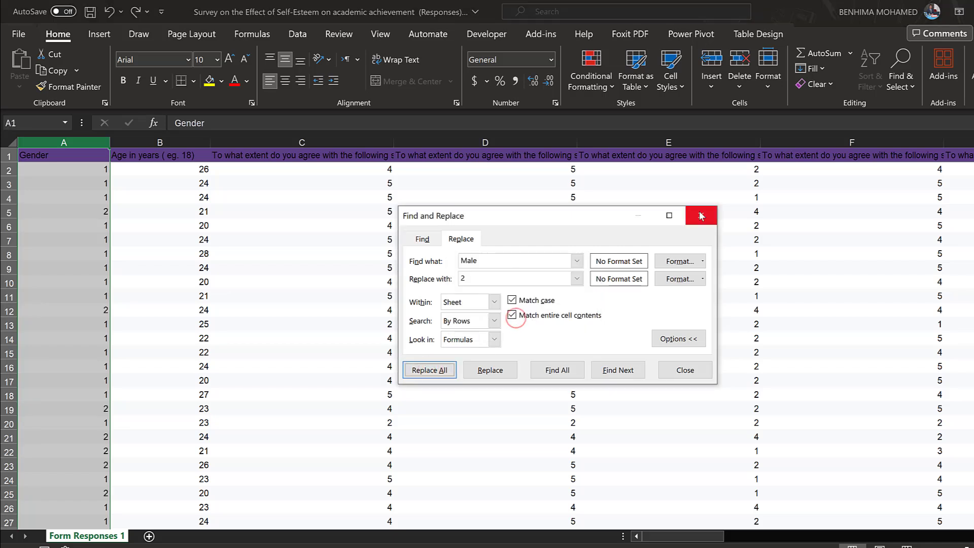
left_click(699, 214)
left_click(90, 13)
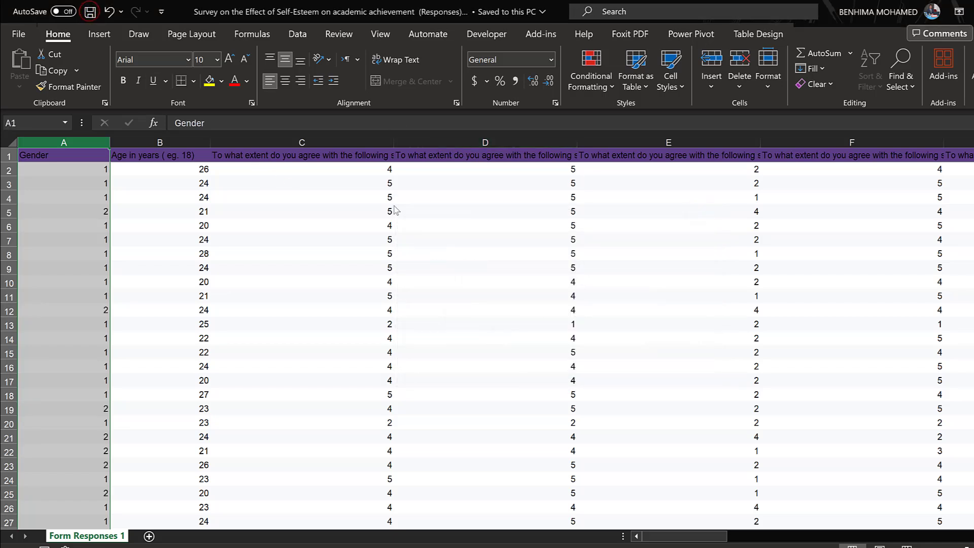
- Copy the 'To what extent do you agree…' lead-in text from the C1 header
left_click(269, 162)
left_click_drag(453, 124, 178, 125)
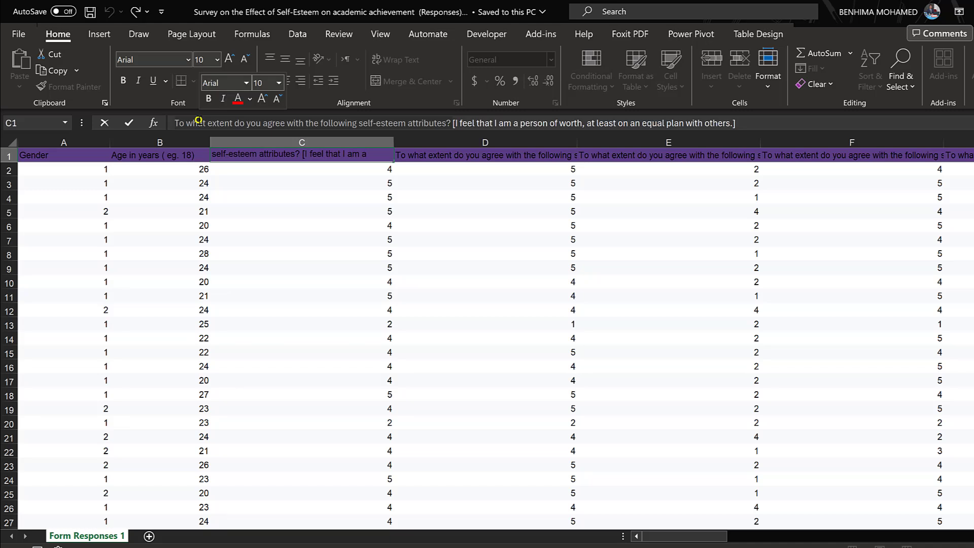
right_click(197, 122)
left_click(230, 149)
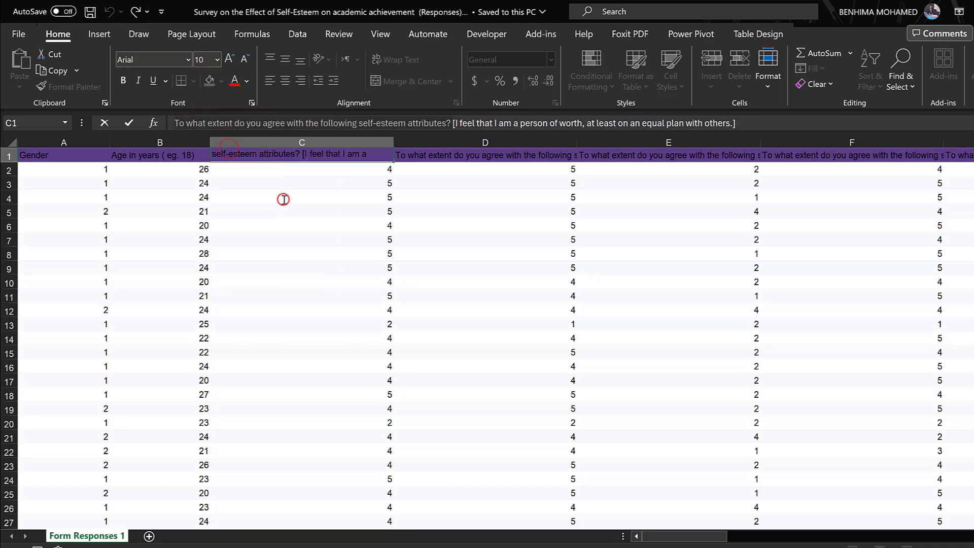
left_click(284, 198)
- Search for the pasted lead-in with an empty replacement; the first Replace All finds nothing
key("ctrl+f")
key("ctrl+v")
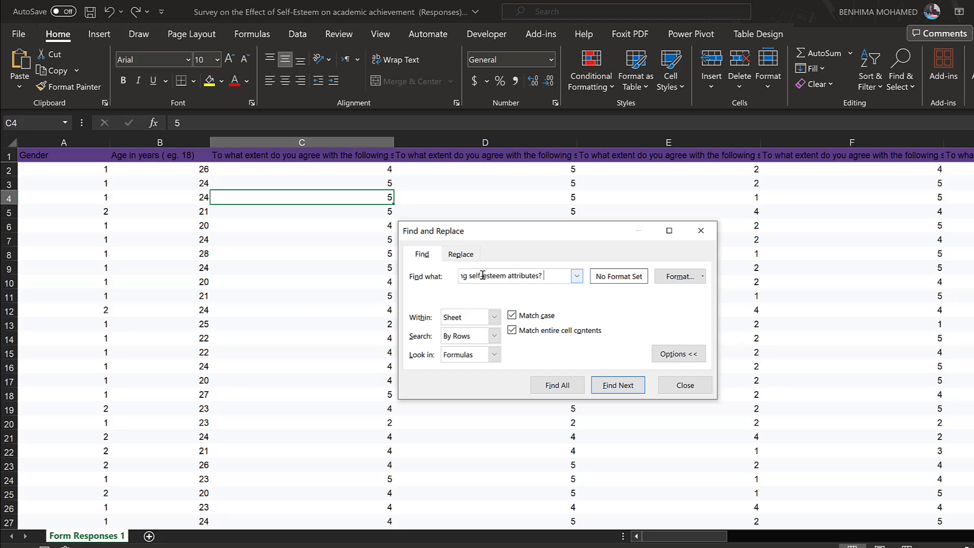
left_click(461, 257)
left_click(465, 296)
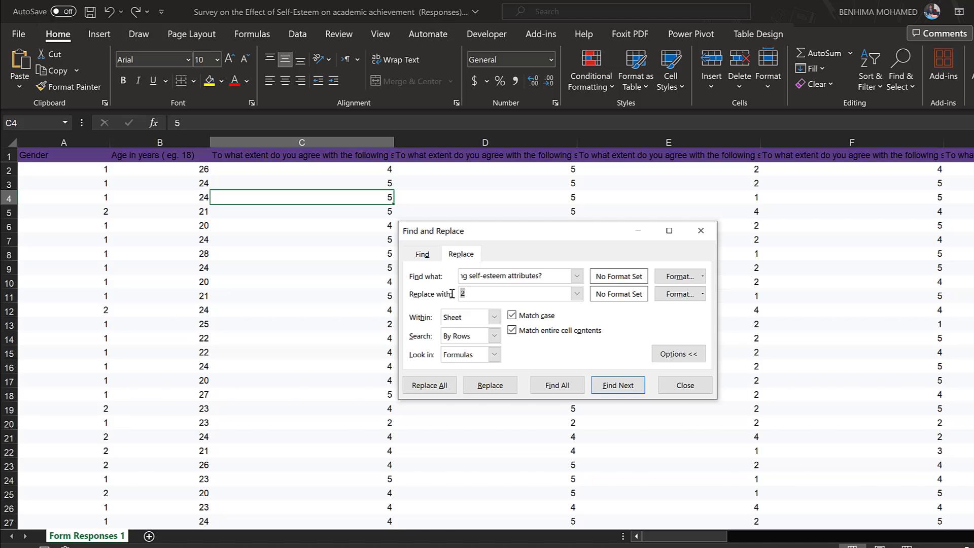
left_click(430, 390)
left_click(525, 328)
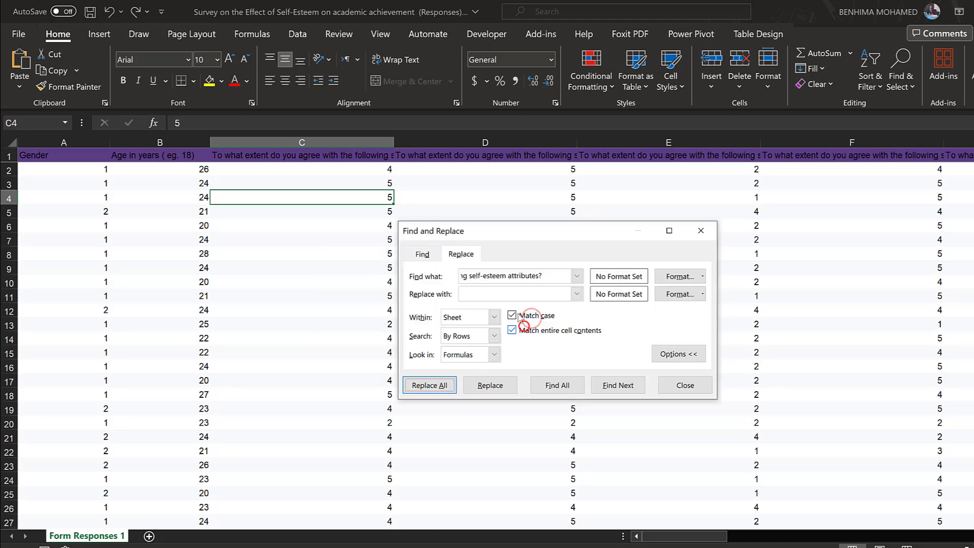
- Turn off match case and entire-cell matching, then remove the lead-in from all headers
left_click(512, 318)
left_click(512, 331)
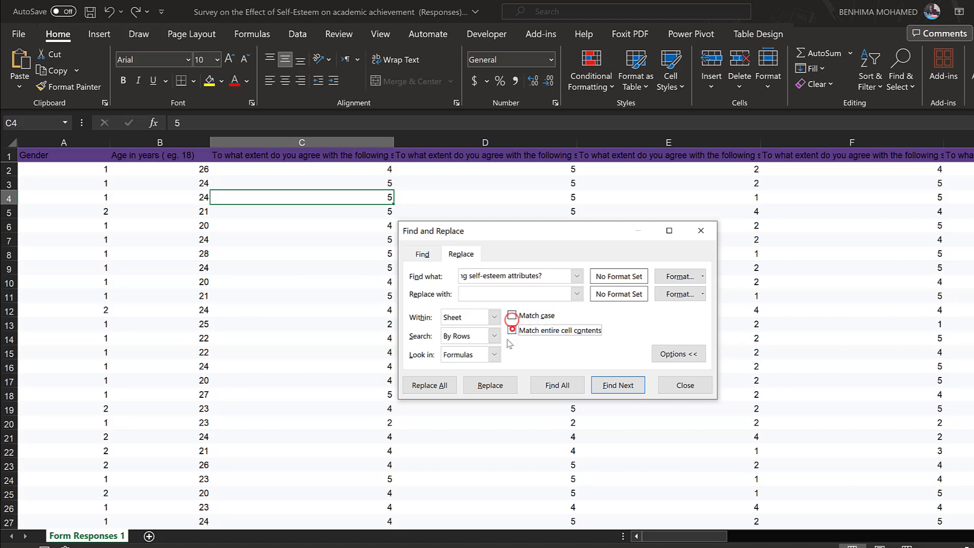
left_click(444, 386)
left_click(524, 324)
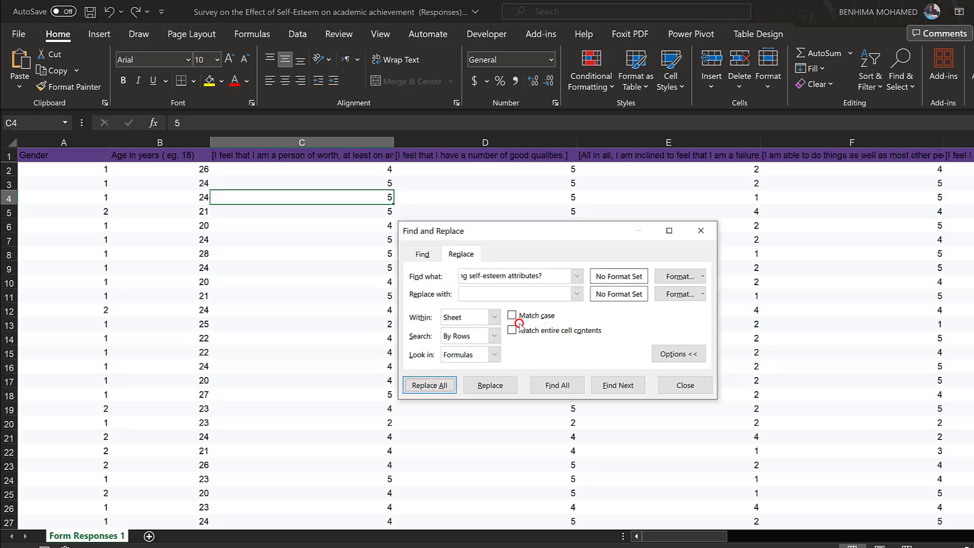
left_click(706, 227)
left_click_drag(679, 535, 847, 534)
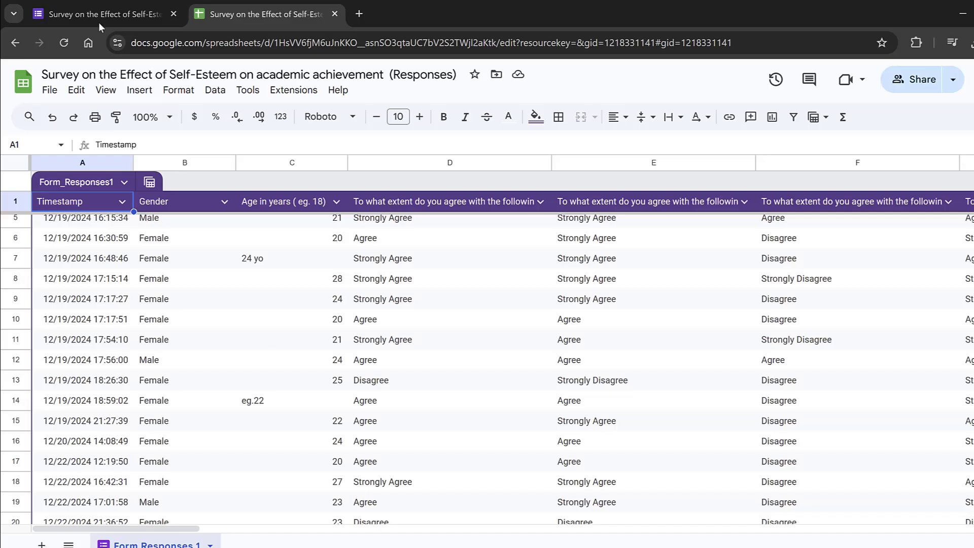
- Return to the survey form's Questions view and scroll through the self-esteem grid to Section 3
left_click(120, 16)
left_click(464, 116)
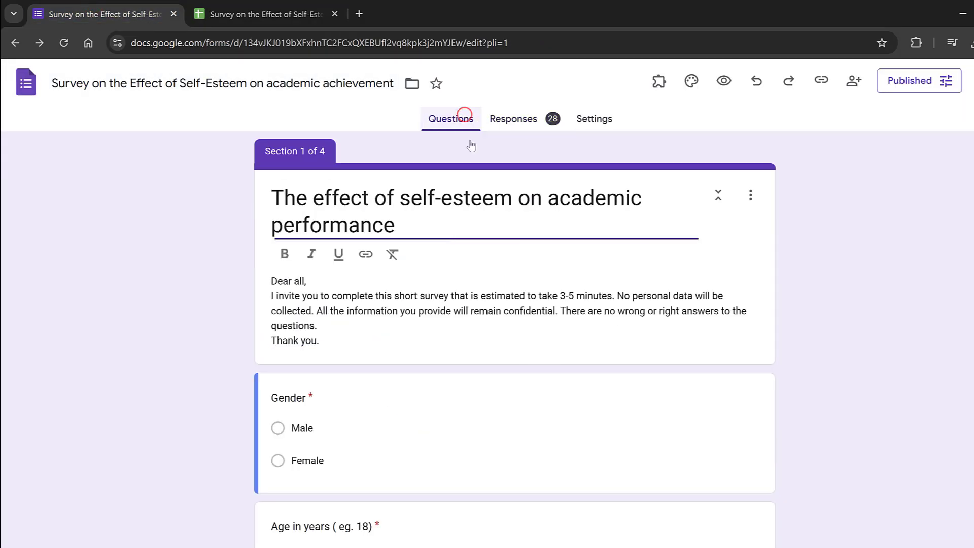
scroll(326, 351, "down", 10)
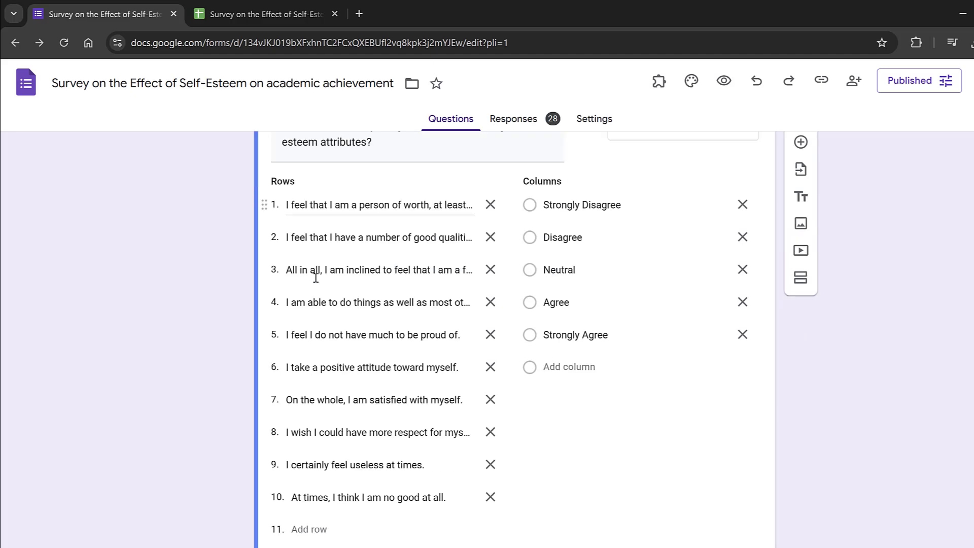
scroll(314, 274, "down", 10)
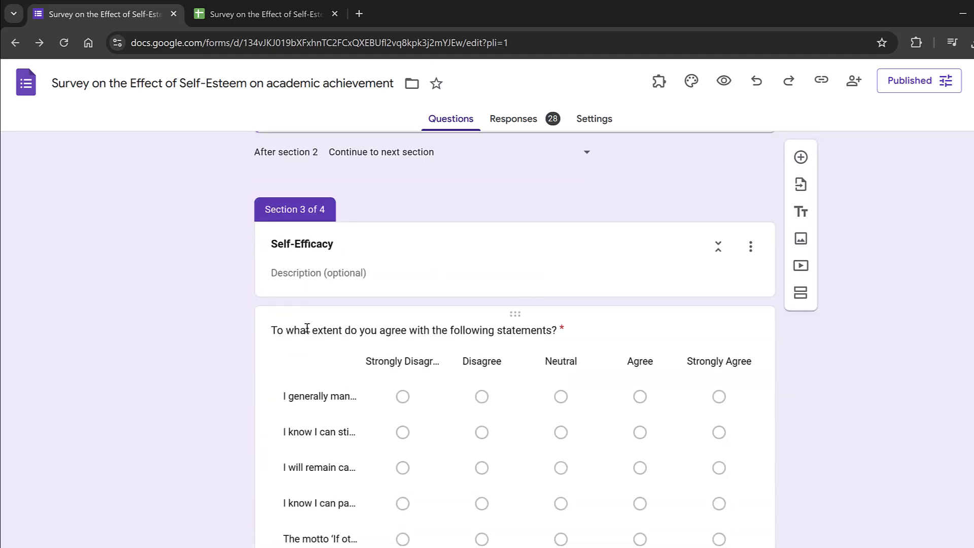
- Cut the question lead-in from the S1 header, leaving only its bracketed statement
left_click(962, 14)
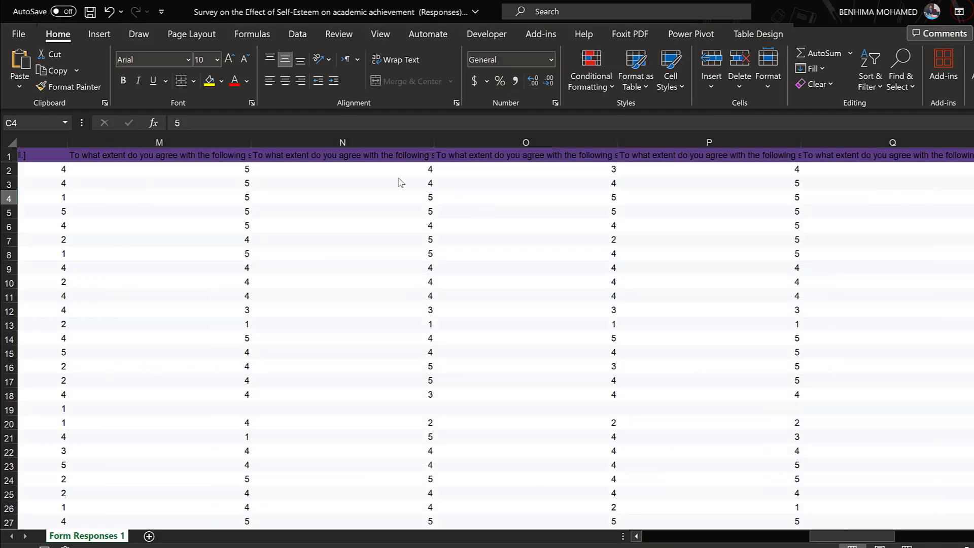
left_click_drag(853, 536, 912, 536)
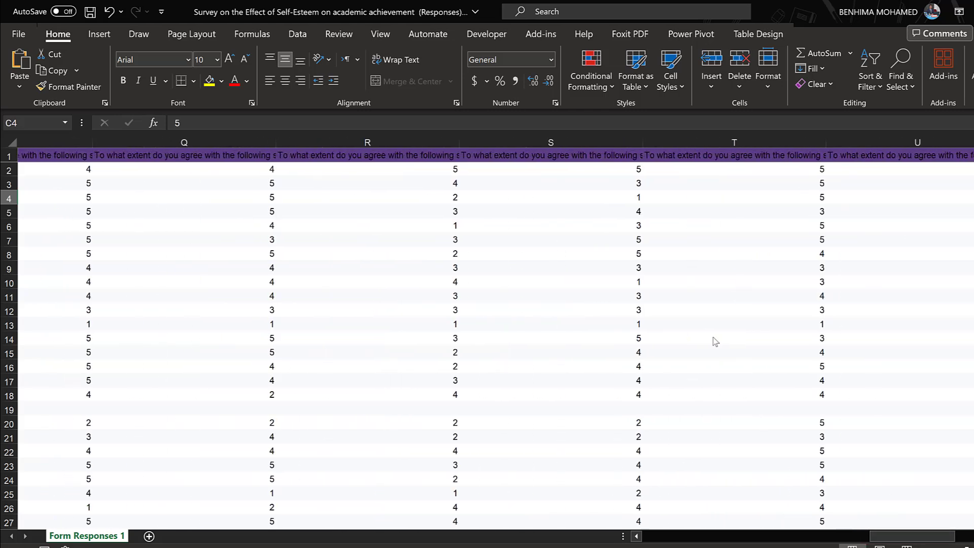
double_click(525, 156)
left_click_drag(411, 120, 170, 122)
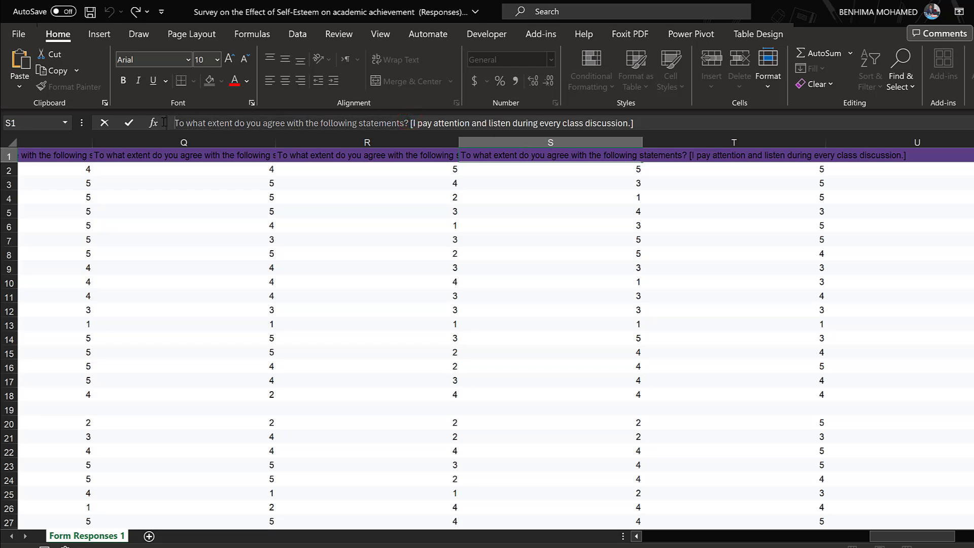
right_click(194, 123)
left_click(224, 136)
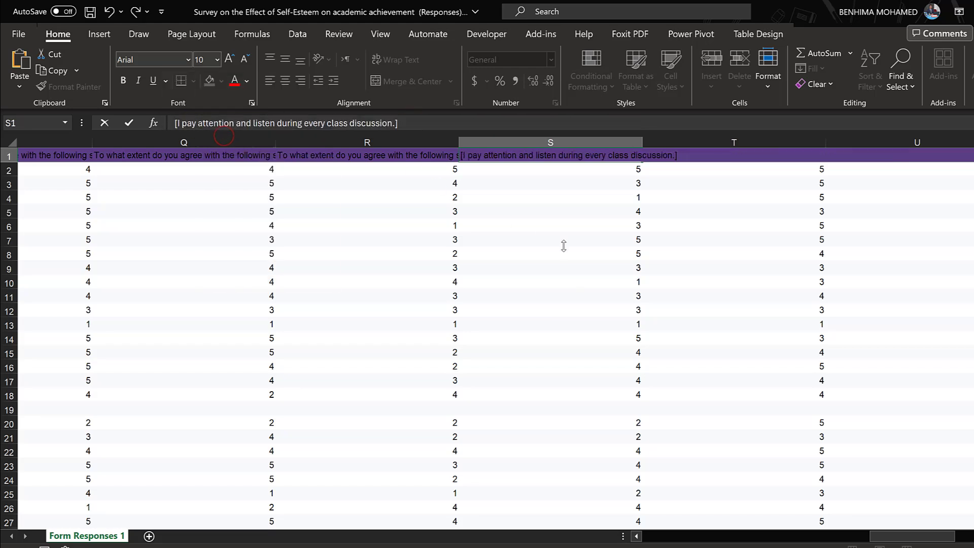
key("ctrl+Return")
- Paste the cut lead-in into Find and Replace, close it, and save the workbook
key("ctrl+h")
key("ctrl+v")
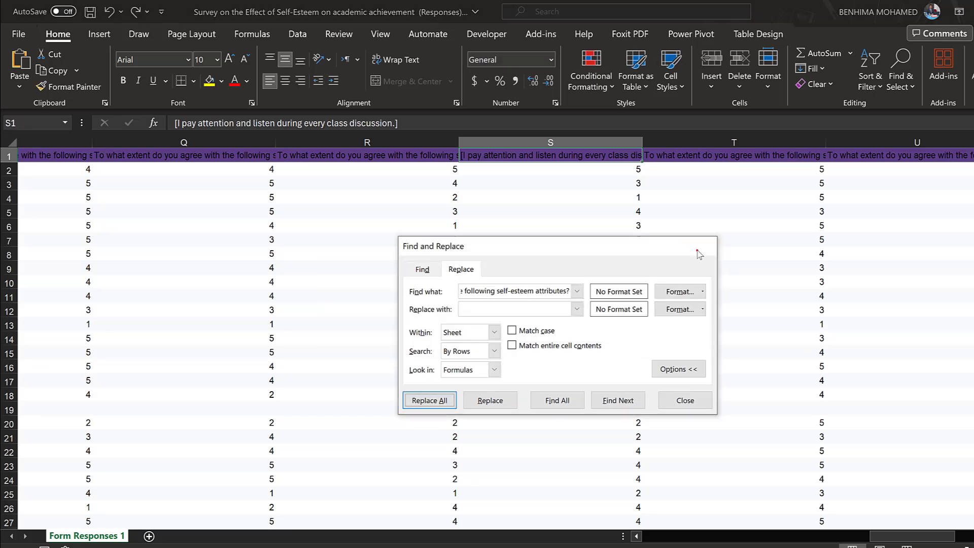
left_click(700, 245)
left_click(90, 11)
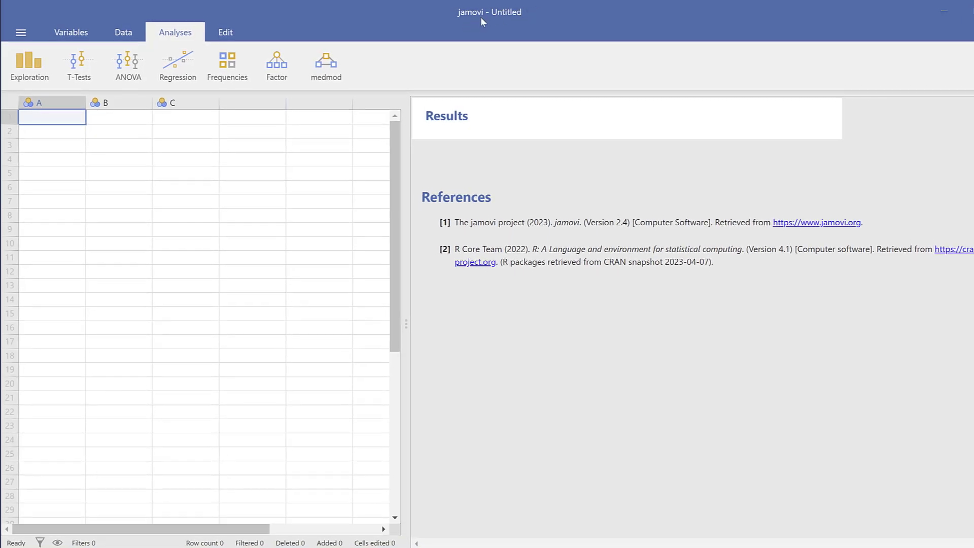
- Import the Survey responses spreadsheet from the Downloads folder into jamovi
left_click(21, 34)
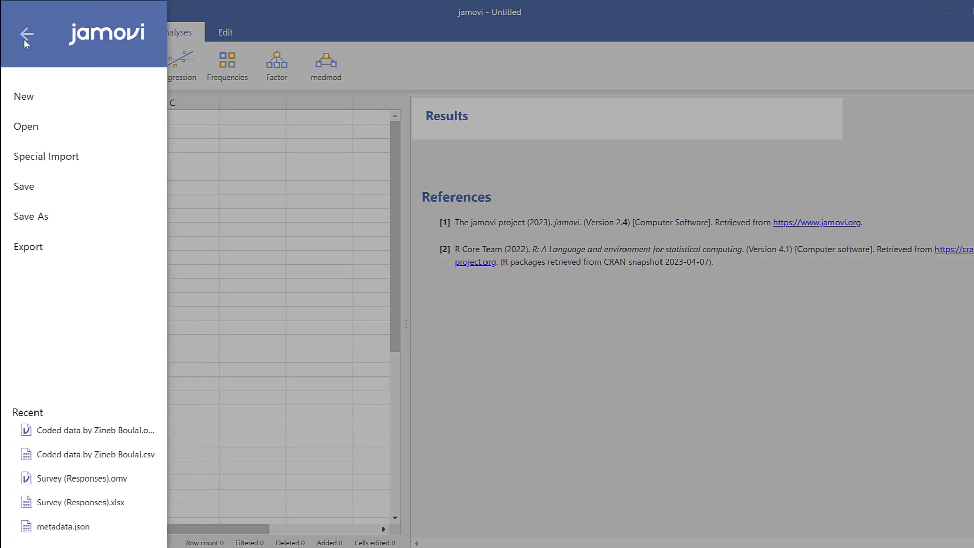
left_click(32, 157)
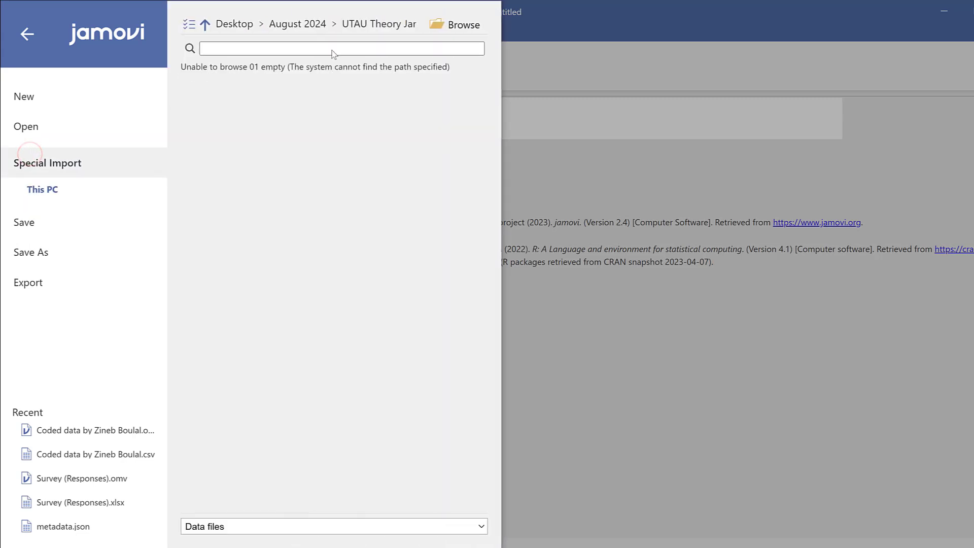
left_click(446, 25)
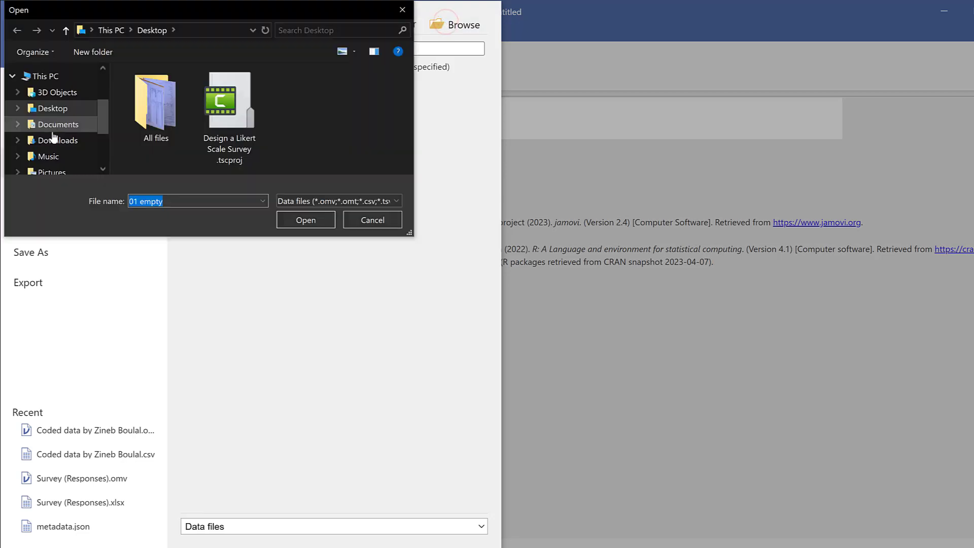
left_click(58, 140)
left_click(185, 108)
left_click(305, 220)
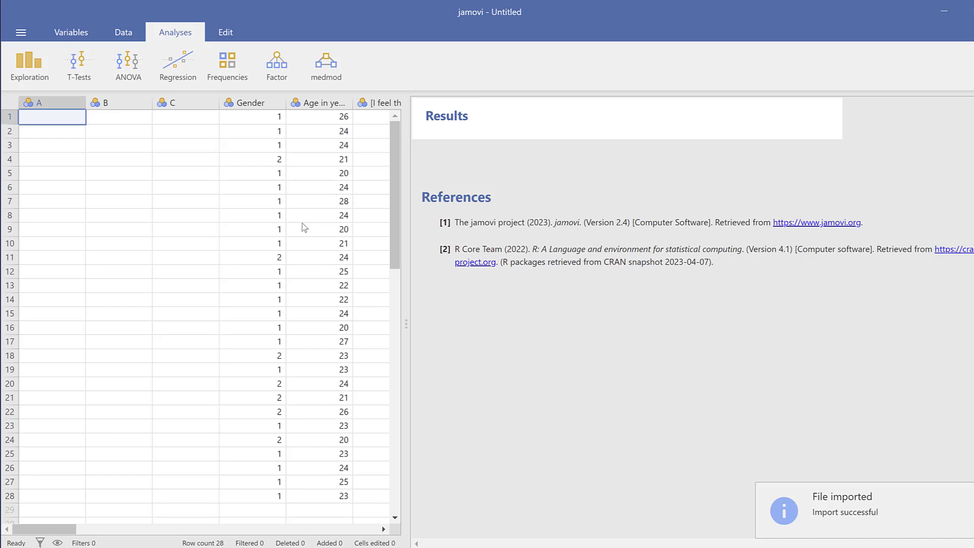
- Delete the three empty columns A to C in front of Gender
left_click(180, 108)
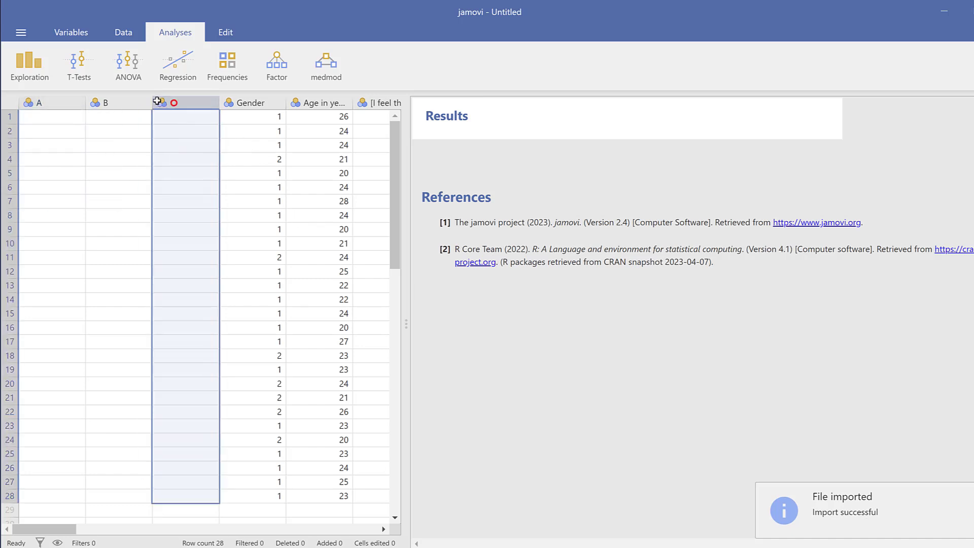
key("shift+Left")
key("shift+Left")
right_click(110, 108)
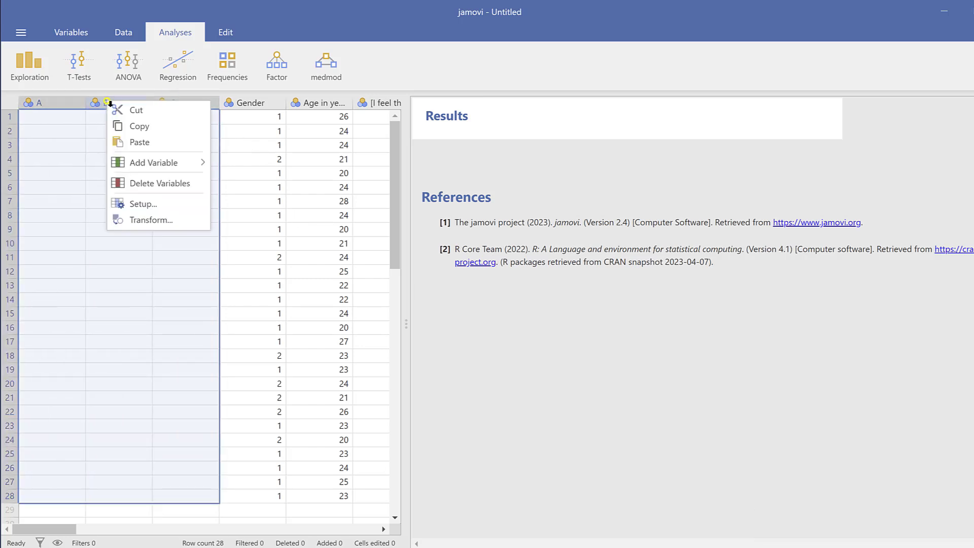
left_click(147, 183)
left_click(449, 160)
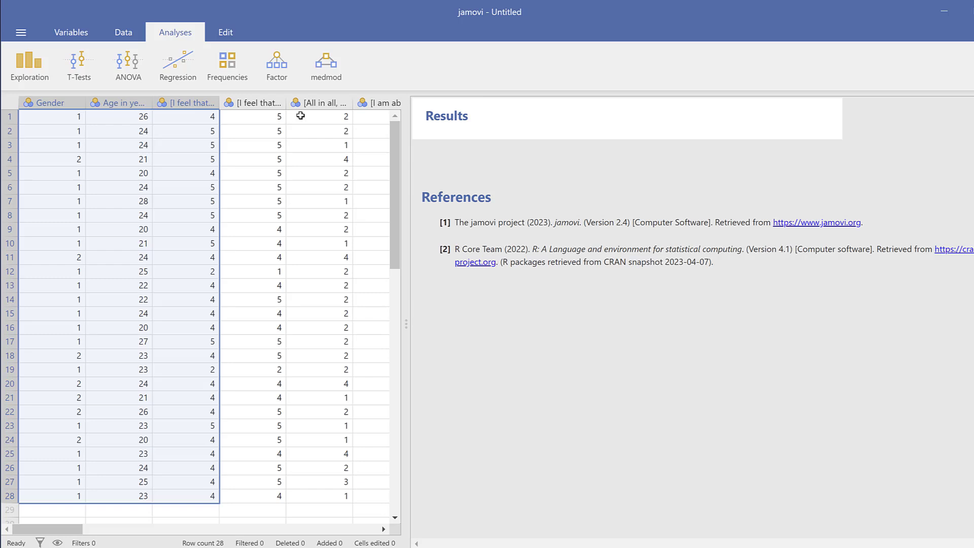
mouse_move(52, 529)
left_mouse_down()
mouse_move(257, 536)
mouse_move(51, 533)
left_mouse_up()
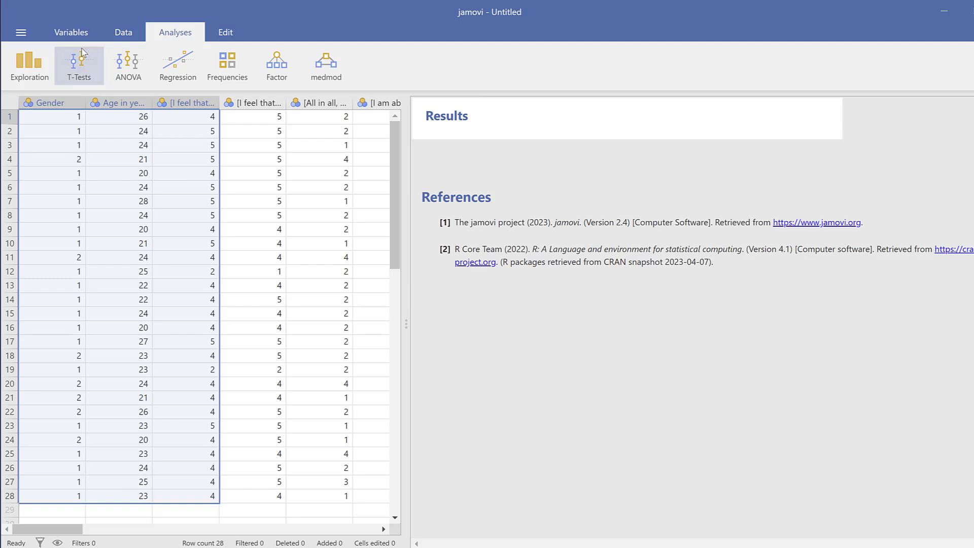
- Run a reliability analysis on the ten self-esteem statement items
left_click(270, 72)
left_click(296, 120)
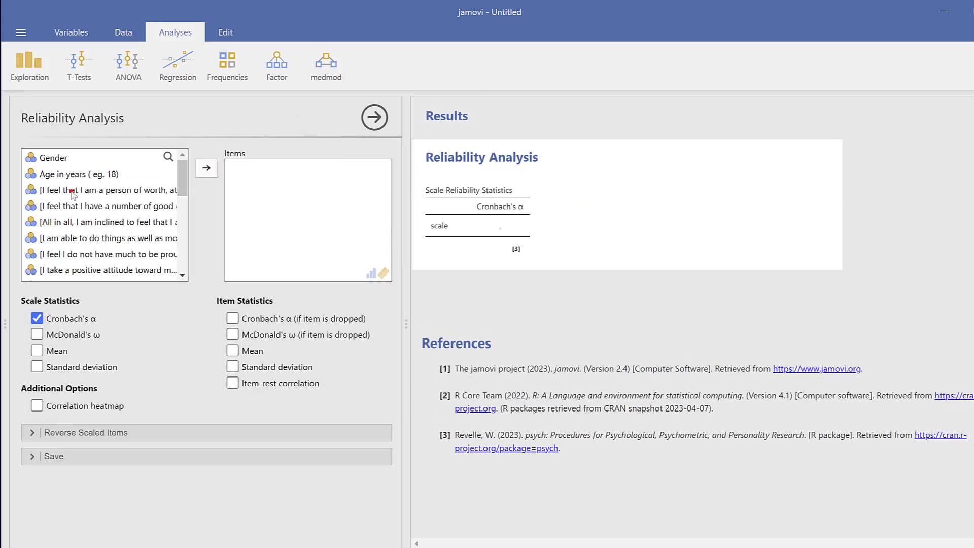
scroll(76, 203, "down", 2)
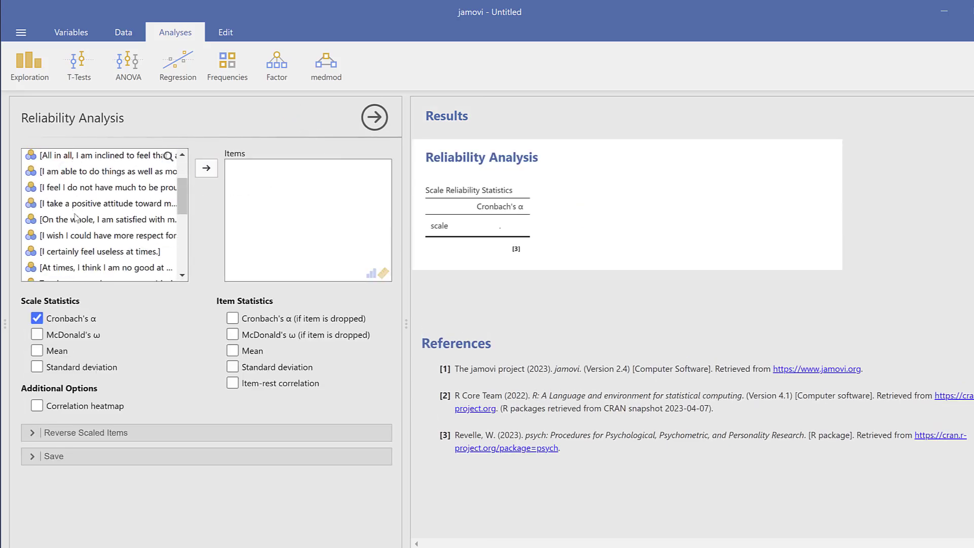
scroll(76, 217, "down", 2)
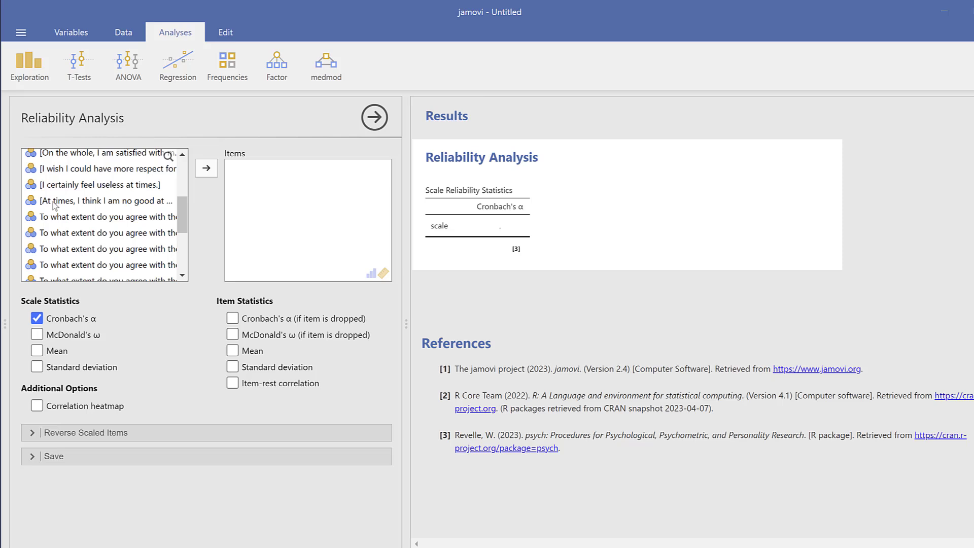
left_click(53, 203, "shift")
left_click(200, 174)
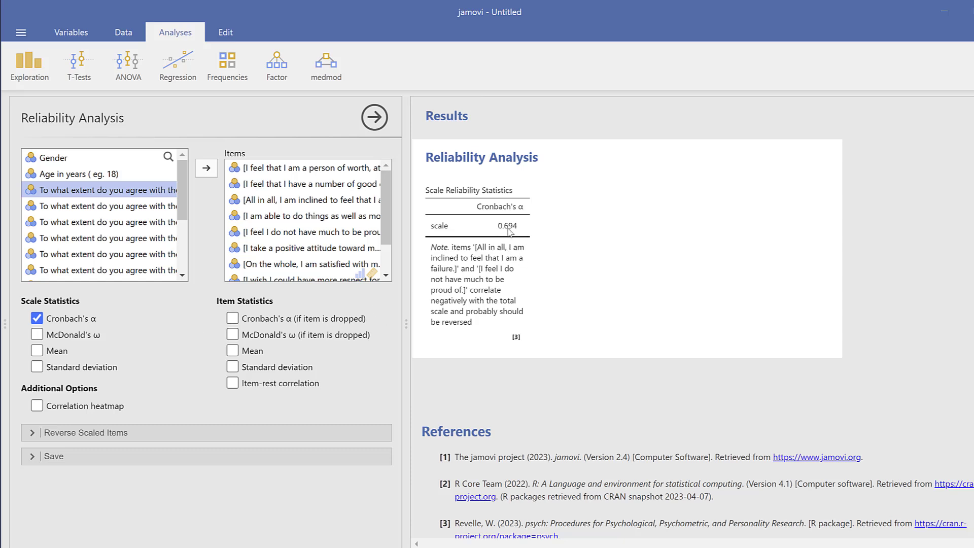
- Add item means plus Cronbach's α and McDonald's ω if item is dropped
left_click(244, 316)
left_click(235, 331)
left_click(239, 352)
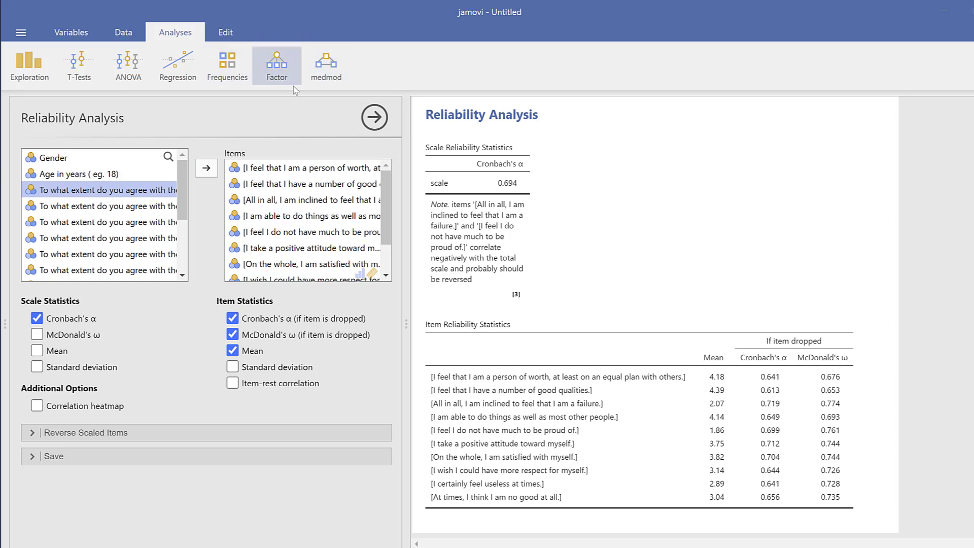
left_click(282, 71)
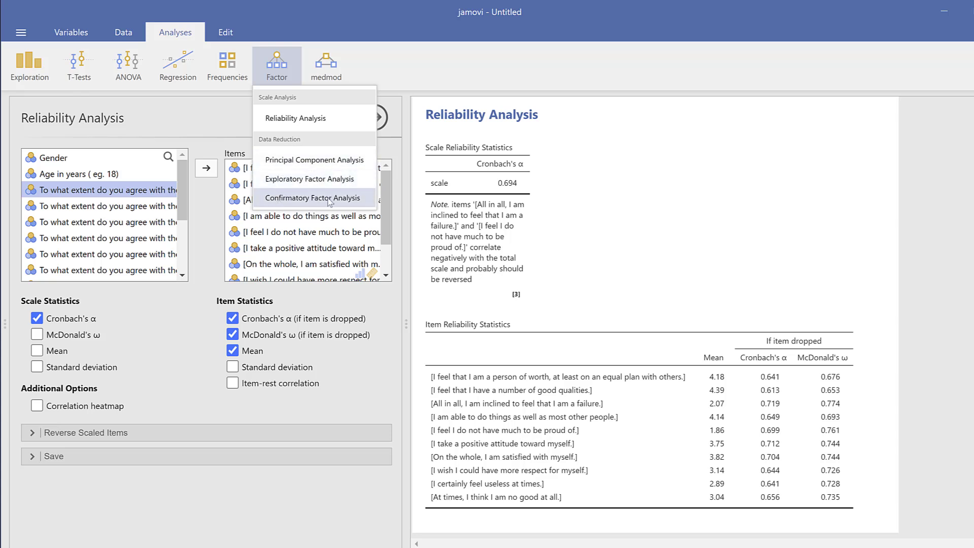
- Start an exploratory factor analysis with the whole block of scale items as variables
left_click(278, 180)
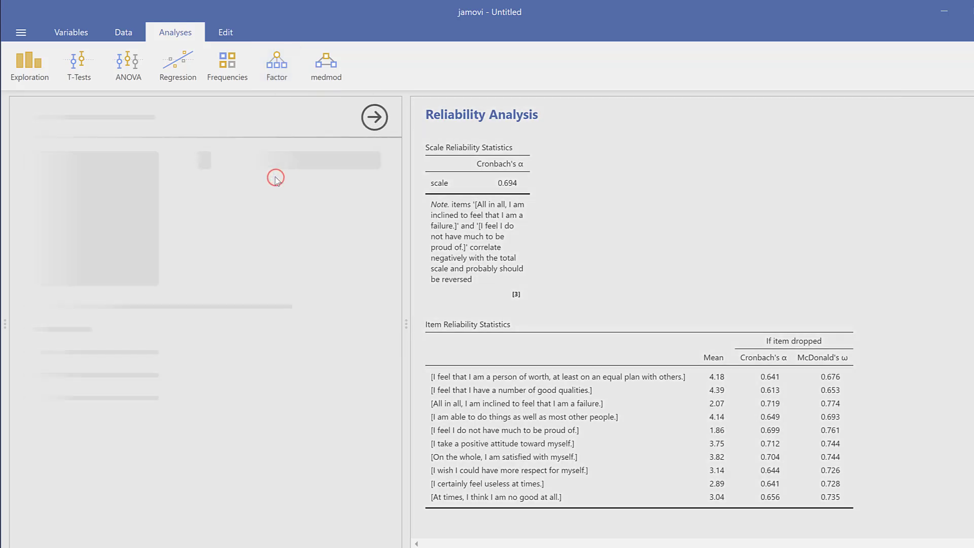
left_click(94, 192)
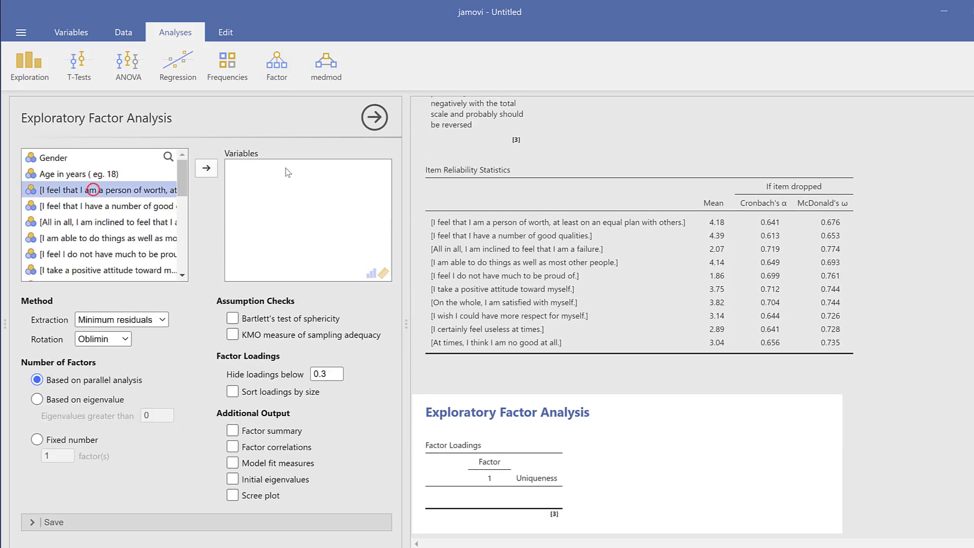
scroll(70, 208, "down", 5)
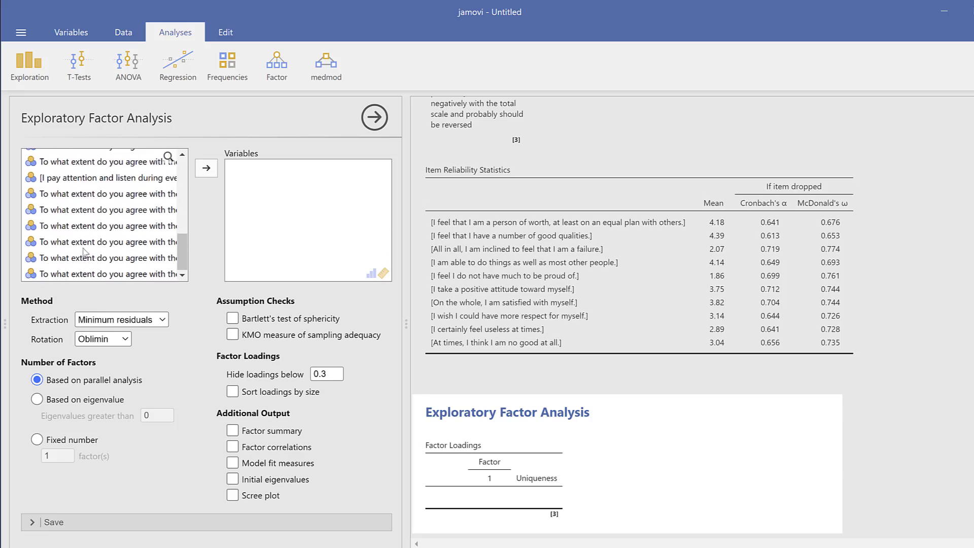
left_click(72, 274, "shift")
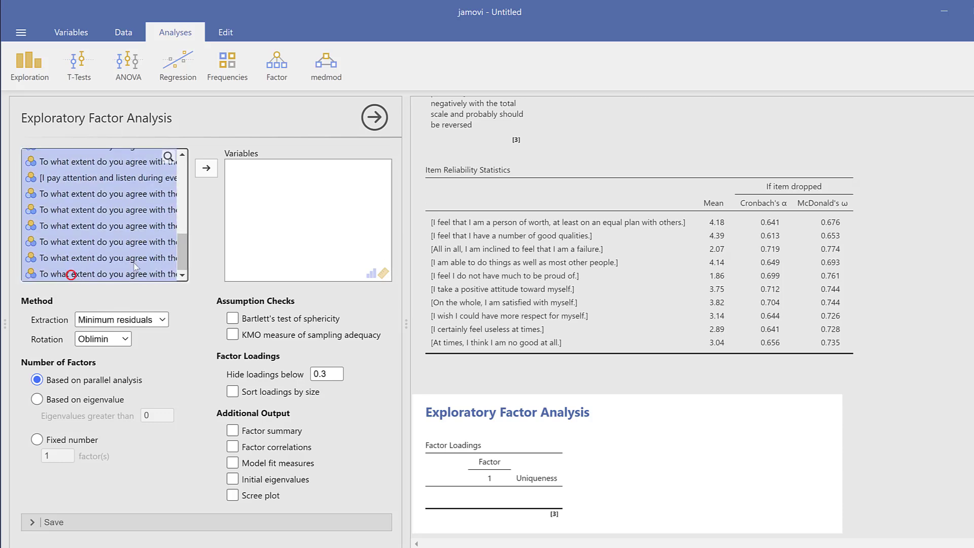
left_click(206, 168)
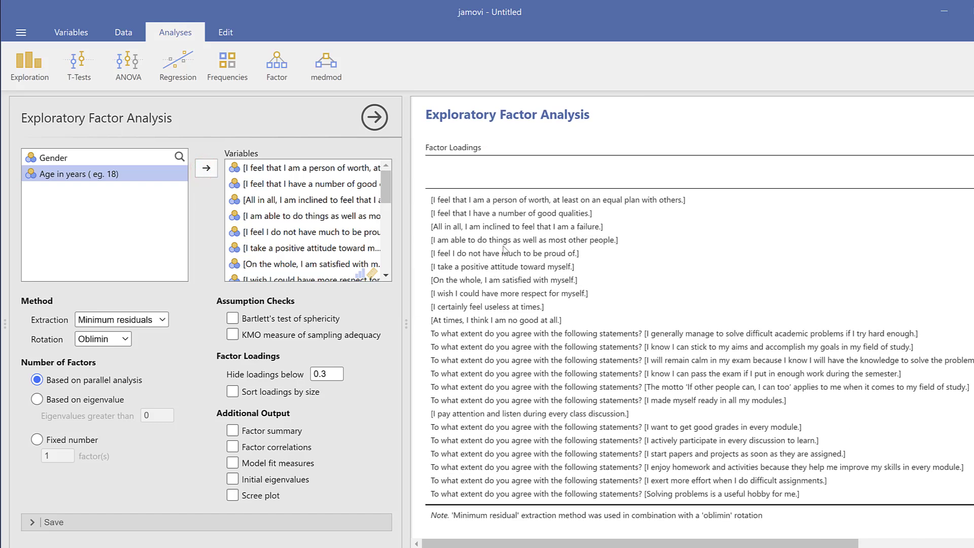
left_click_drag(663, 543, 808, 537)
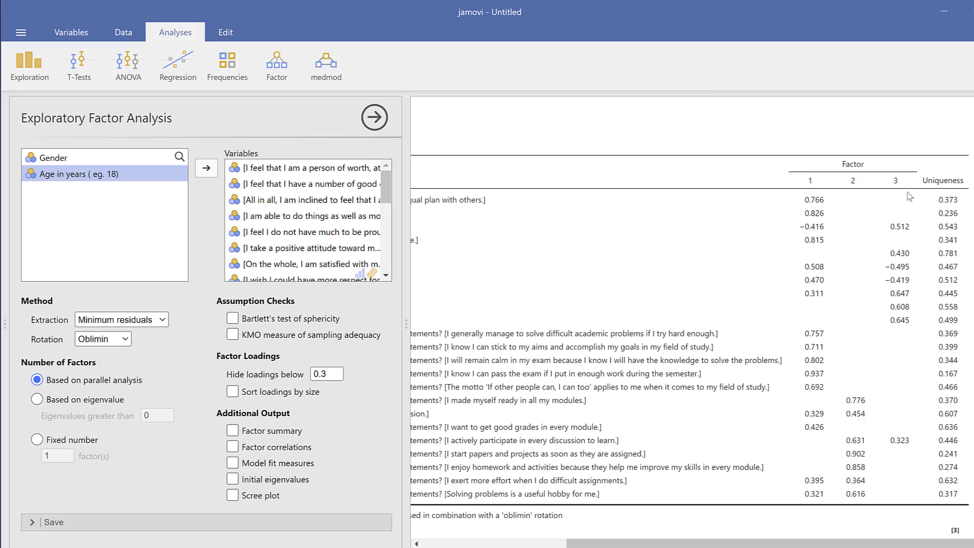
scroll(873, 443, "down", 5)
scroll(877, 356, "up", 3)
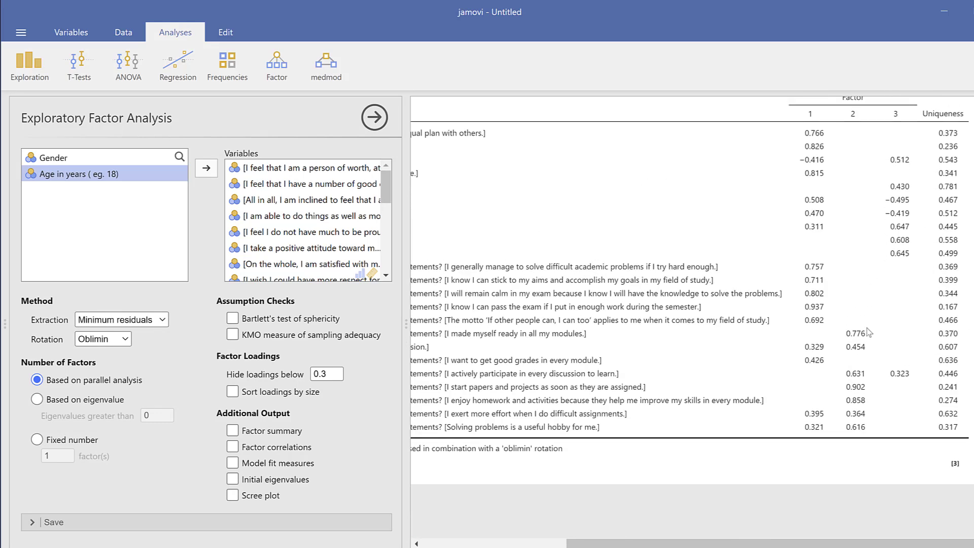
left_click_drag(916, 543, 772, 542)
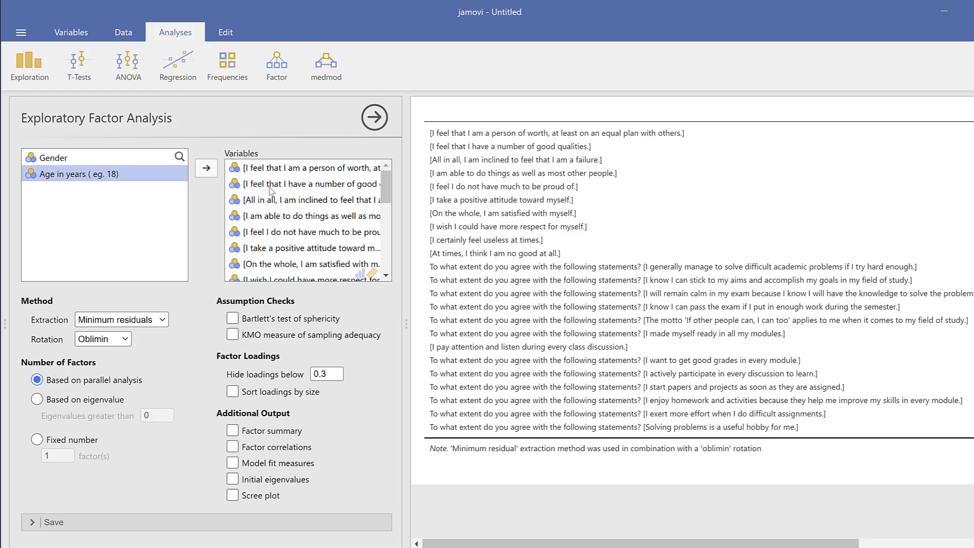
- Add Bartlett's test, KMO, factor summary and factor correlations, then start a confirmatory factor analysis
left_click(233, 318)
left_click(232, 335)
left_click(232, 431)
left_click(231, 449)
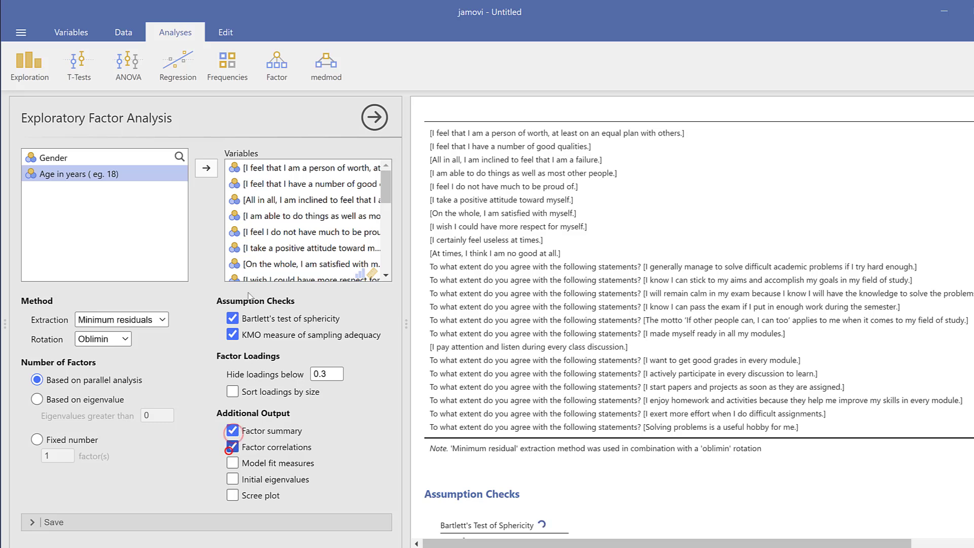
left_click(273, 77)
left_click(298, 198)
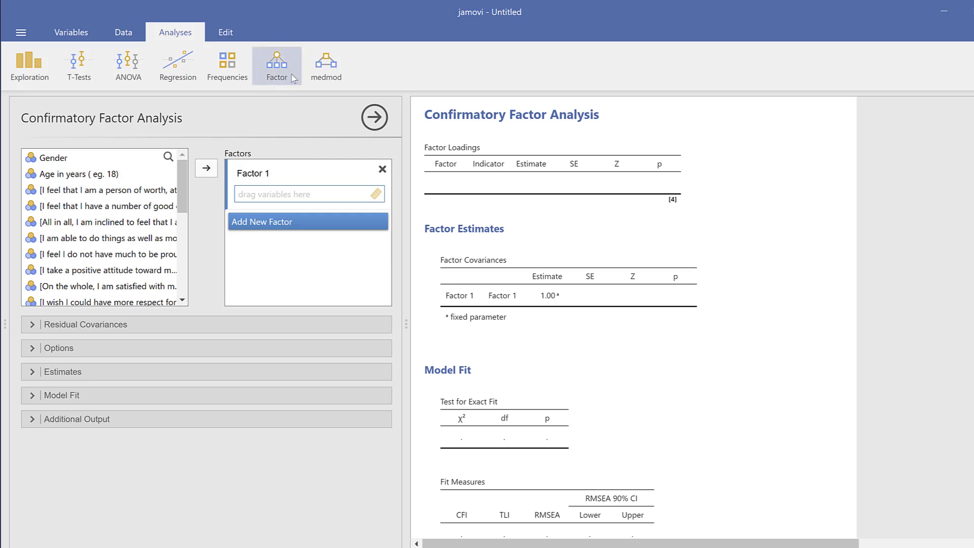
- Show the Regression analyses and the medmod Mediation and Moderation options
left_click(171, 81)
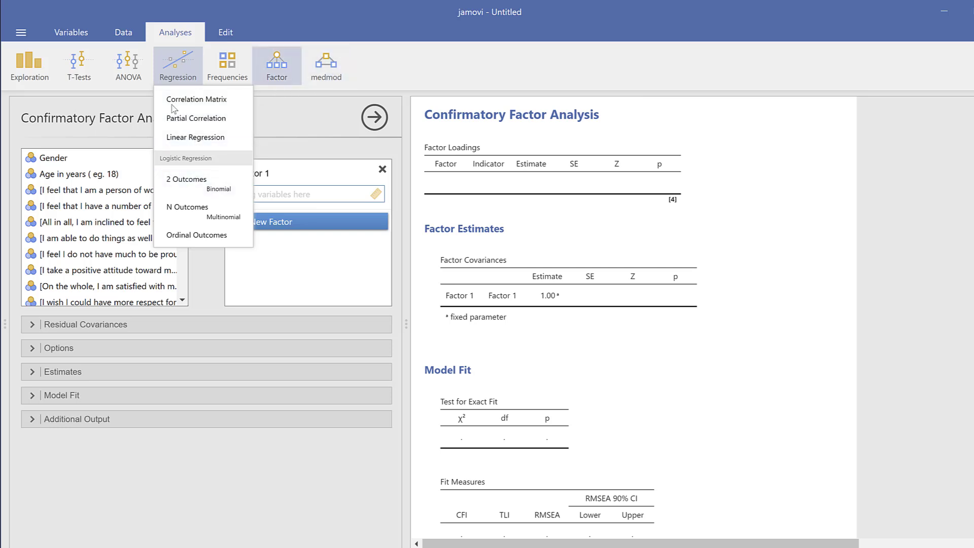
left_click(328, 77)
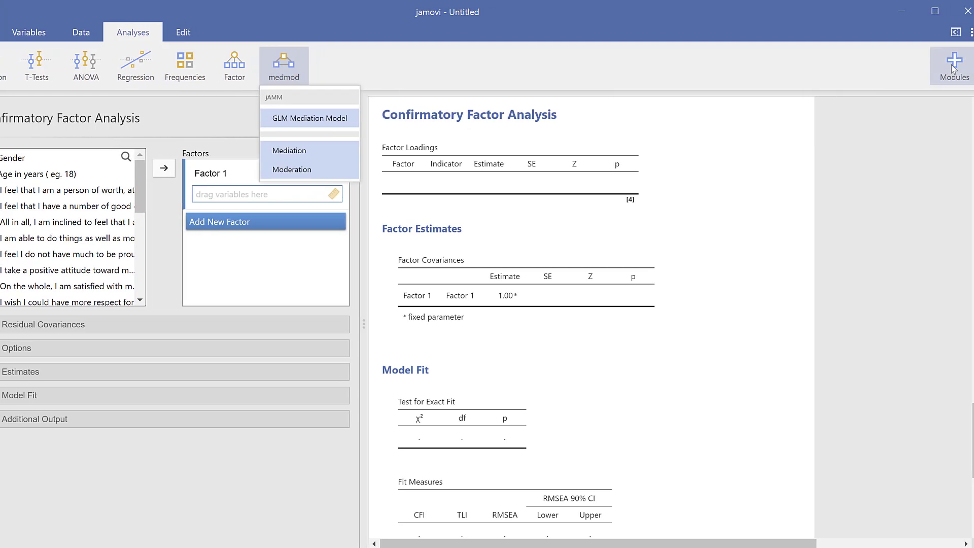
left_click(973, 64)
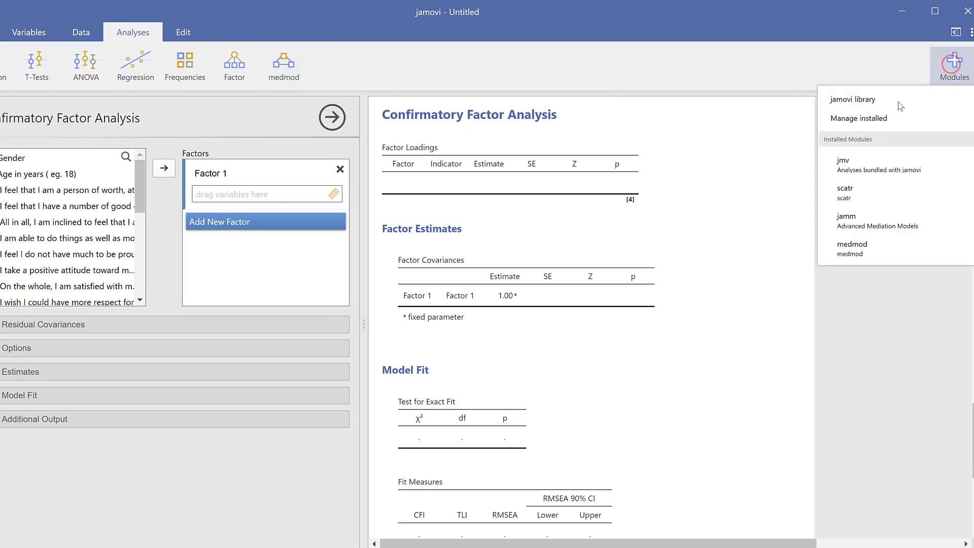
left_click(846, 118)
left_click(471, 128)
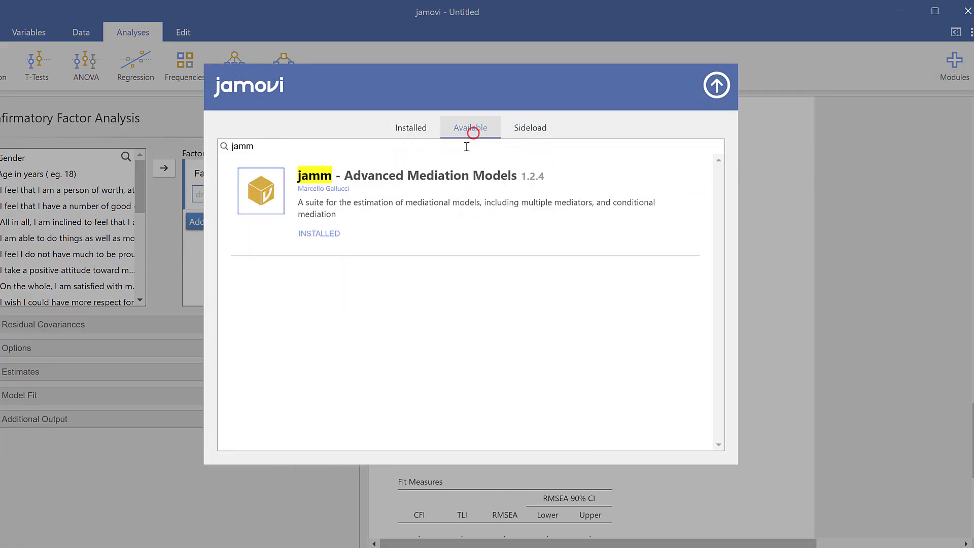
double_click(243, 146)
type("med")
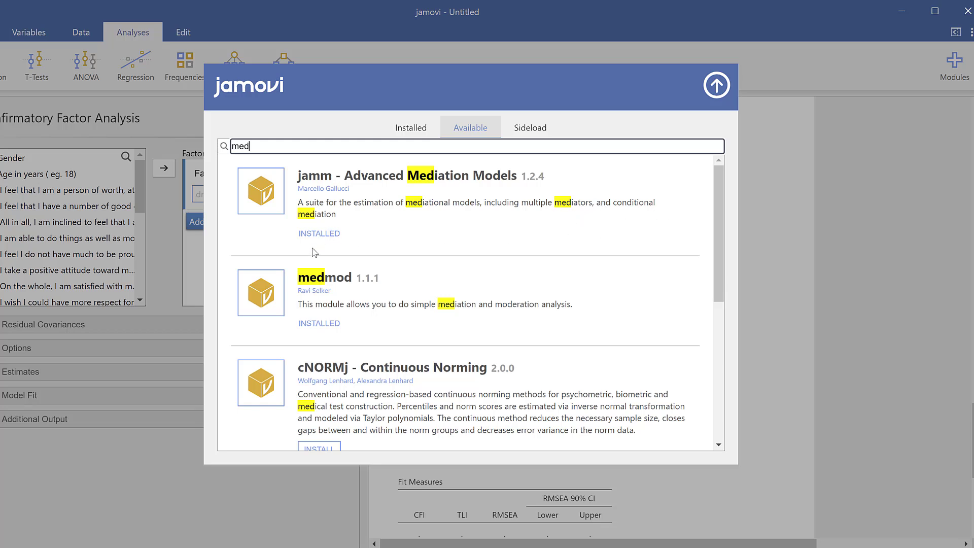
left_click(718, 89)
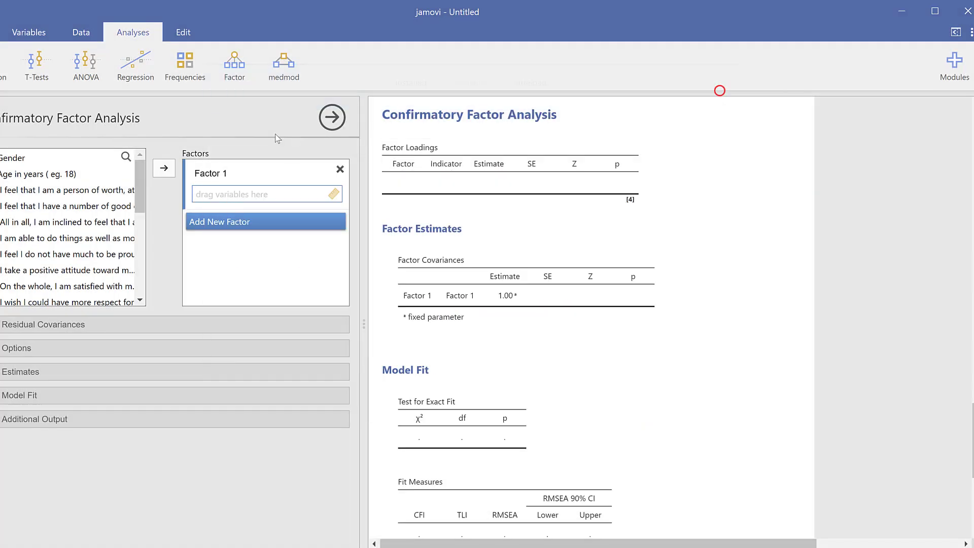
- Set up a mediation: Gender predictor, Age in years mediator, person-of-worth item dependent
left_click(282, 66)
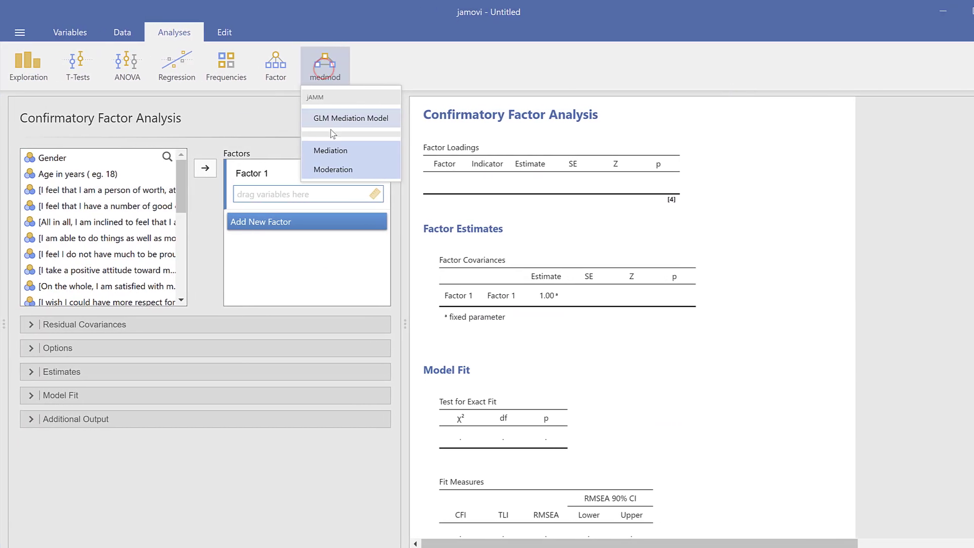
left_click(299, 150)
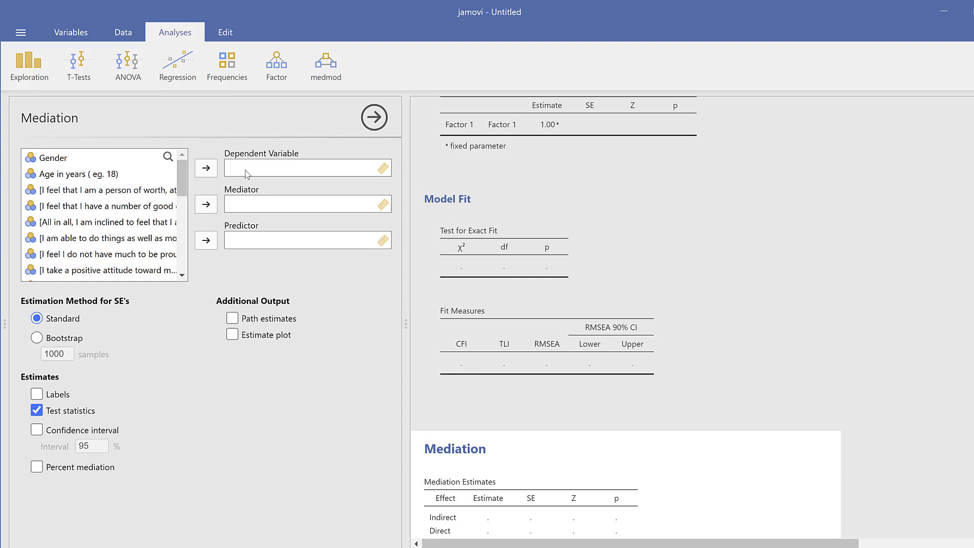
left_click(59, 192)
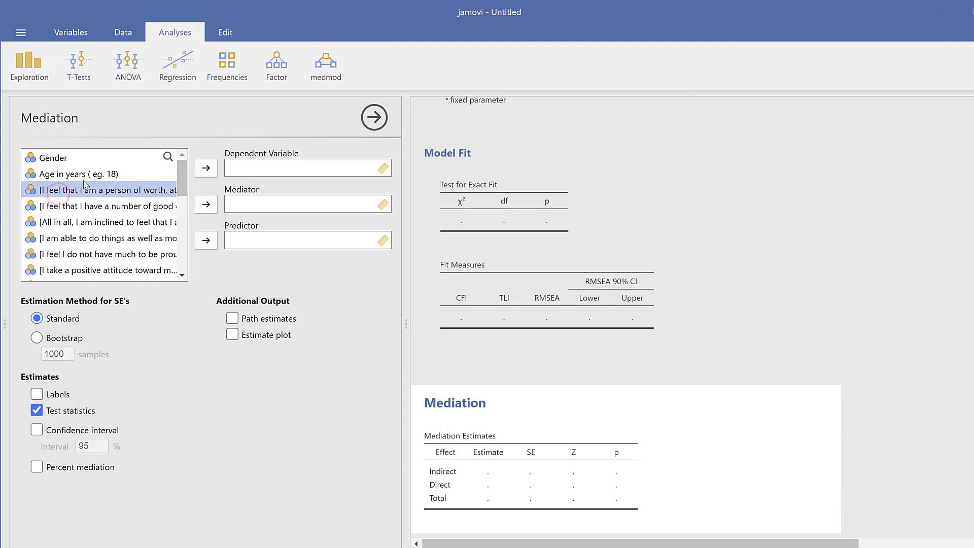
left_click(70, 175)
left_click(206, 204)
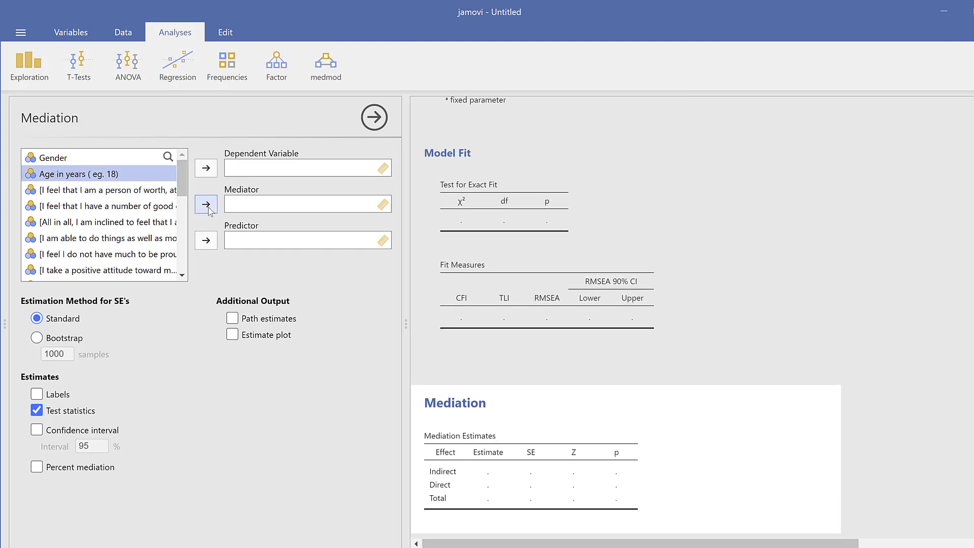
left_click(47, 158)
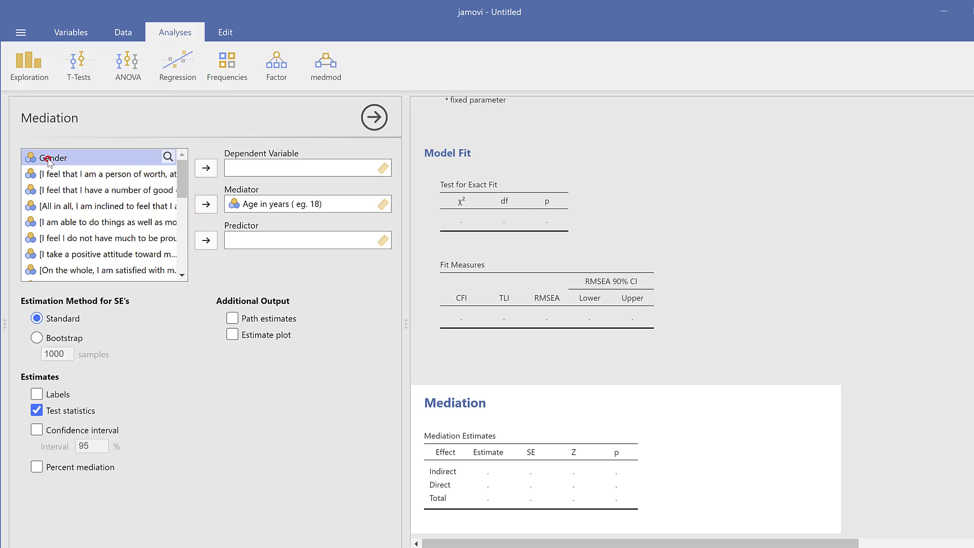
left_click(206, 240)
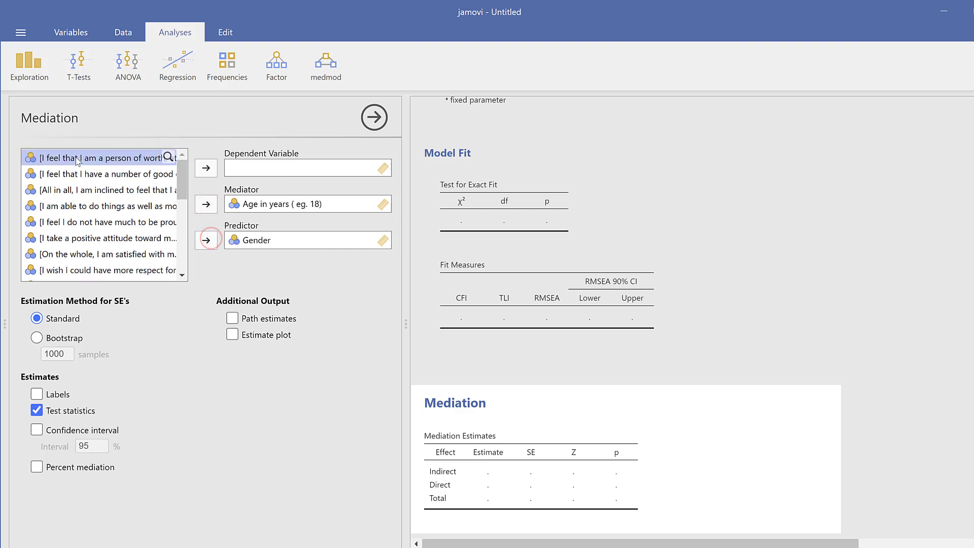
left_click(206, 168)
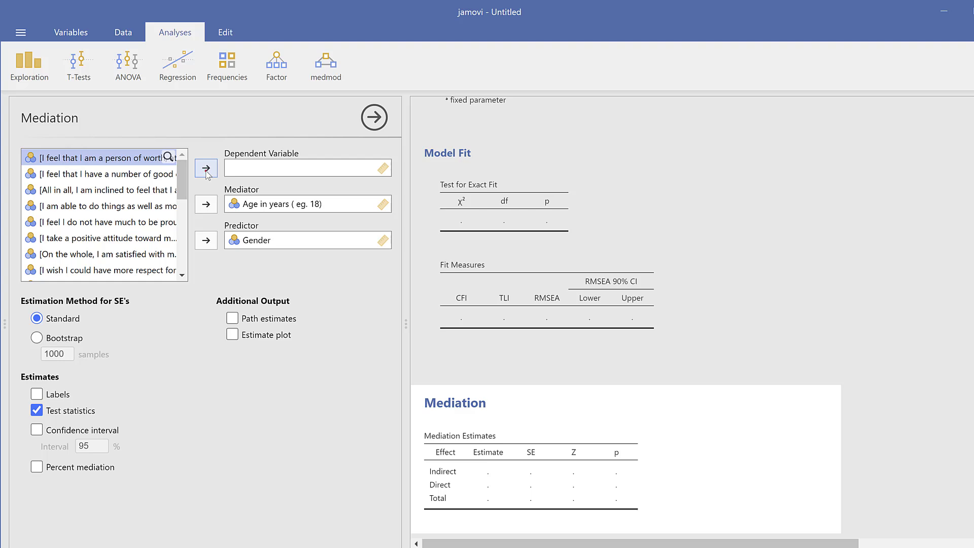
scroll(592, 417, "down", 3)
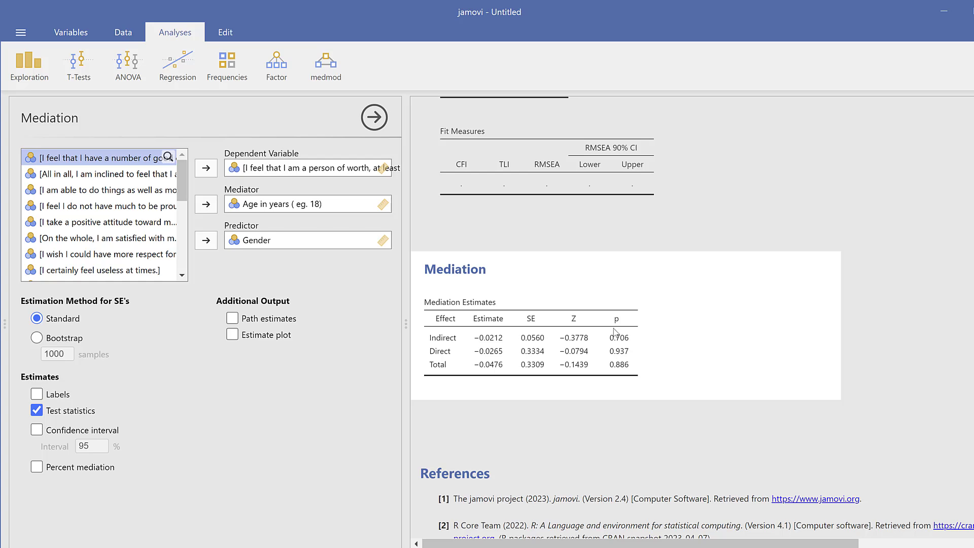
scroll(611, 339, "down", 2)
scroll(609, 341, "up", 2)
- Add a path estimates table and 95% confidence intervals to the mediation output
left_click(229, 320)
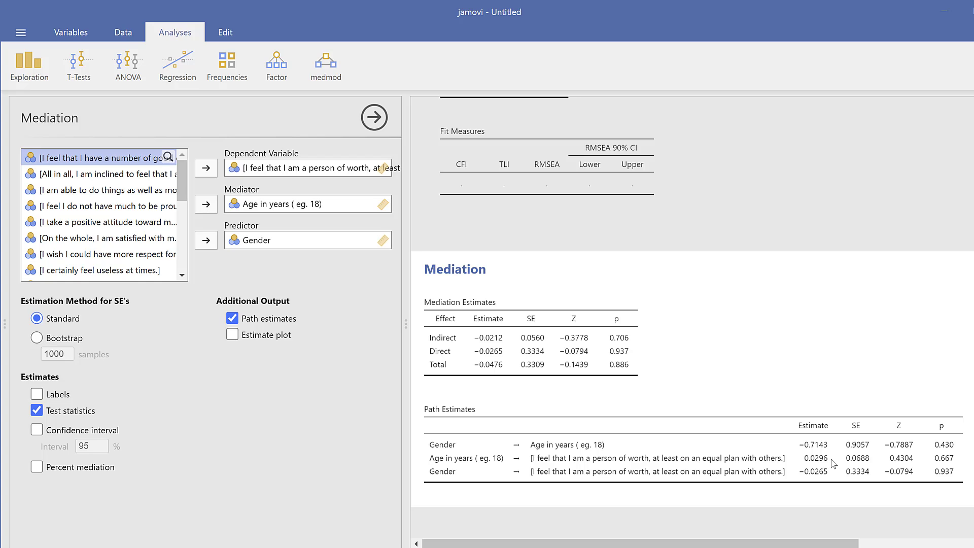
left_click(38, 431)
scroll(829, 449, "down", 5)
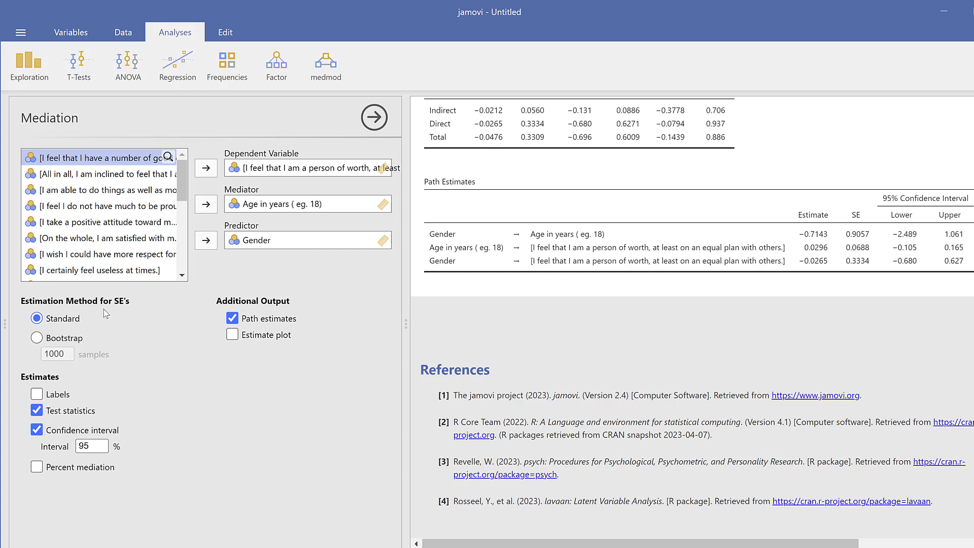
left_click(328, 71)
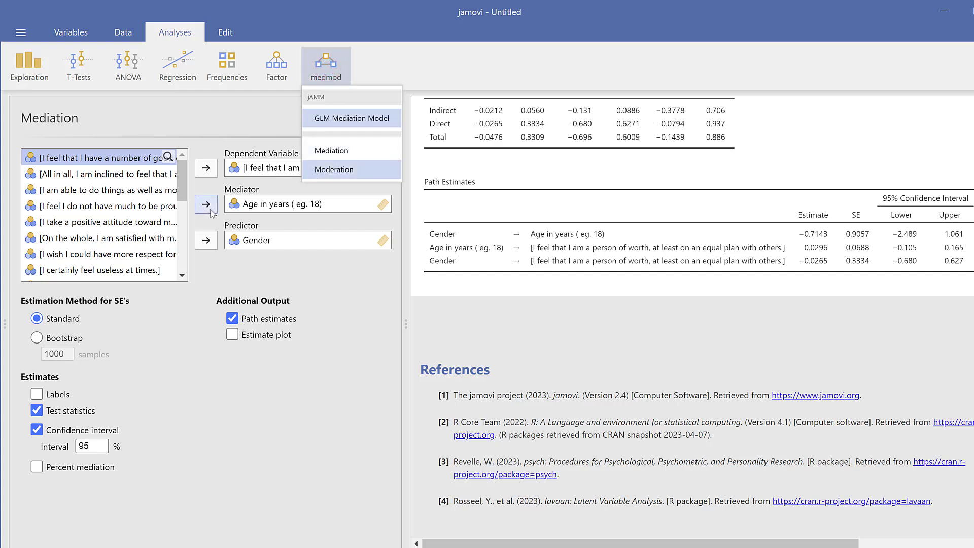
- Add a new Moderation analysis from the medmod menu
left_click(334, 157)
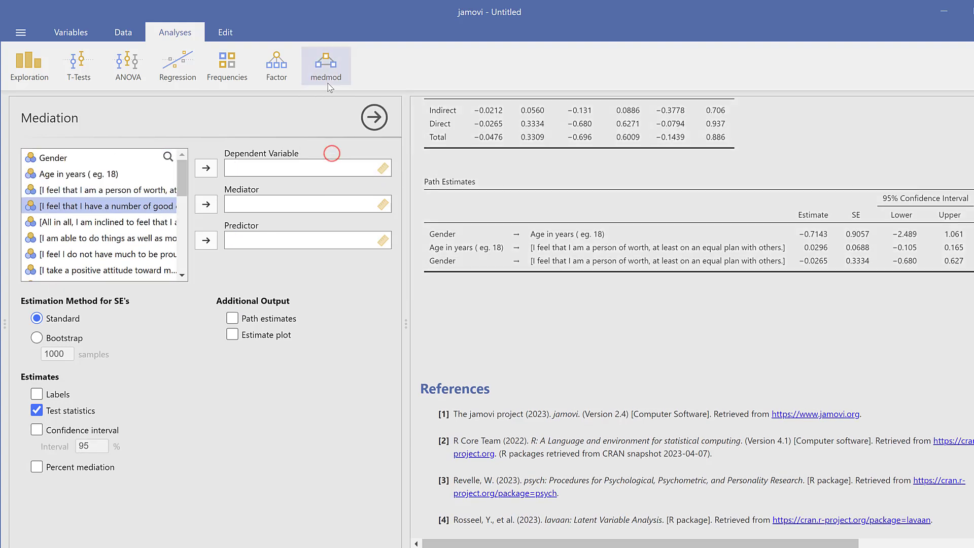
left_click(328, 75)
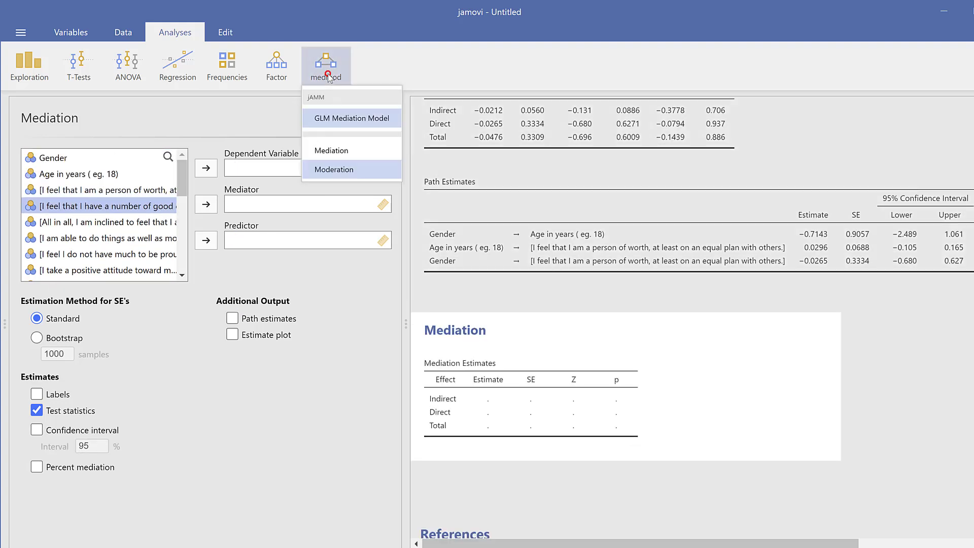
left_click(328, 172)
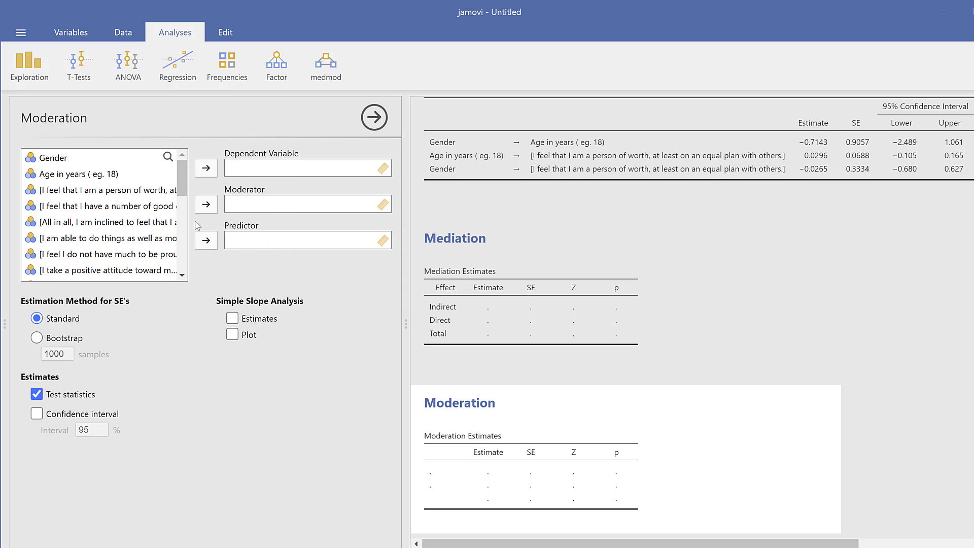
- Set Gender as predictor, the person-of-worth item as dependent, and Age in years as moderator
left_click(44, 162)
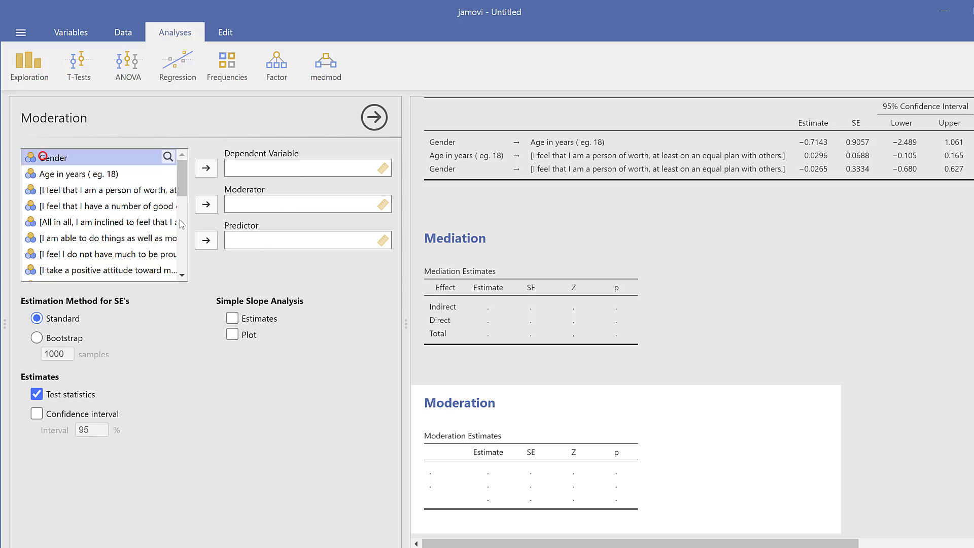
left_click(206, 240)
left_click(77, 172)
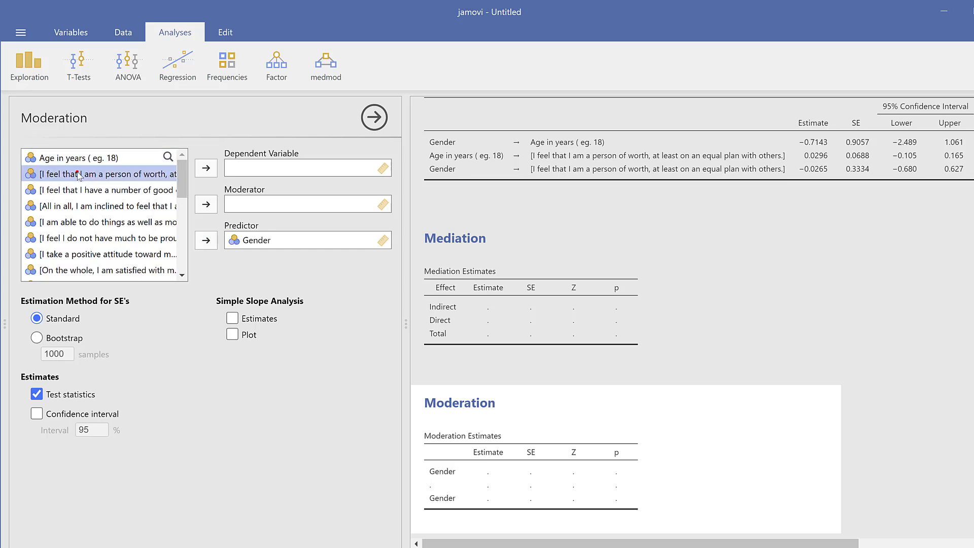
left_click(206, 167)
left_click(83, 157)
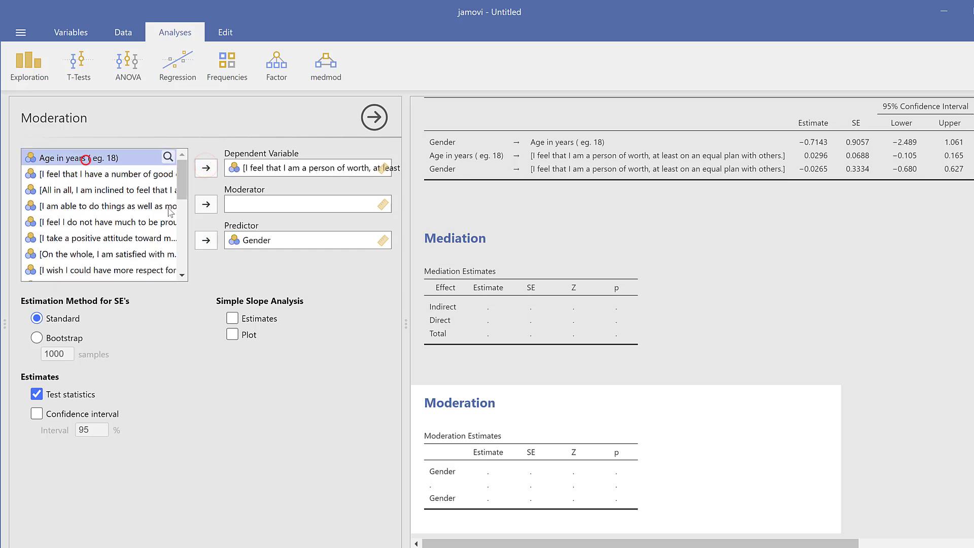
left_click(206, 204)
scroll(631, 454, "down", 3)
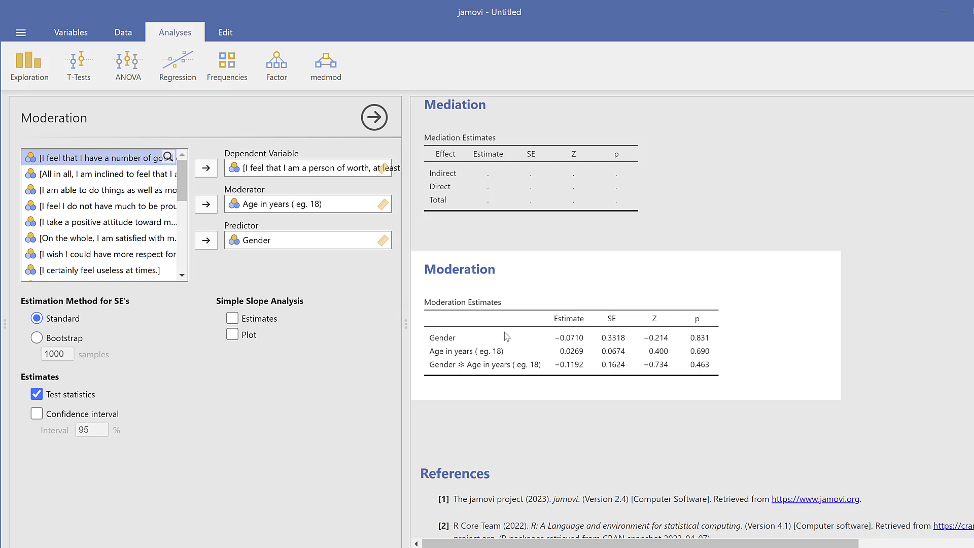
scroll(517, 344, "up", 2)
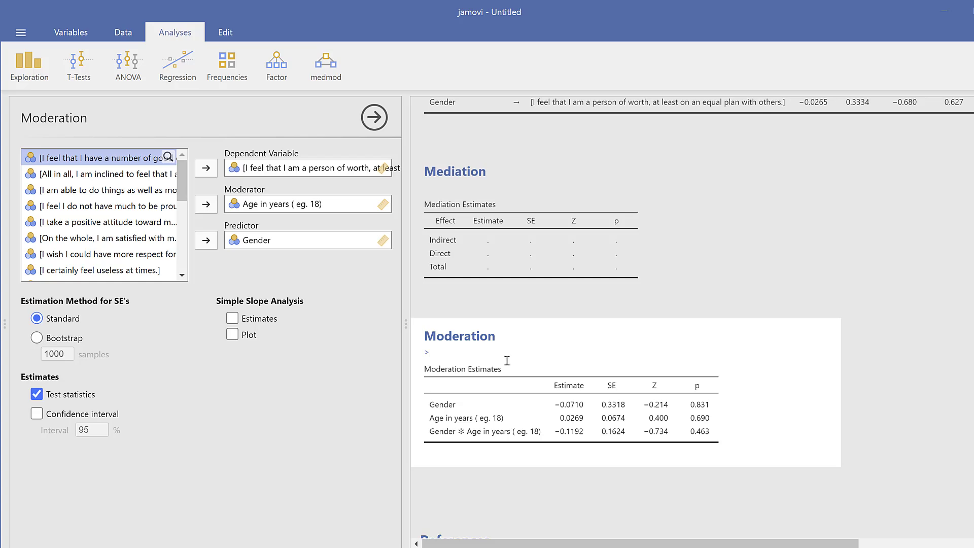
scroll(598, 407, "down", 4)
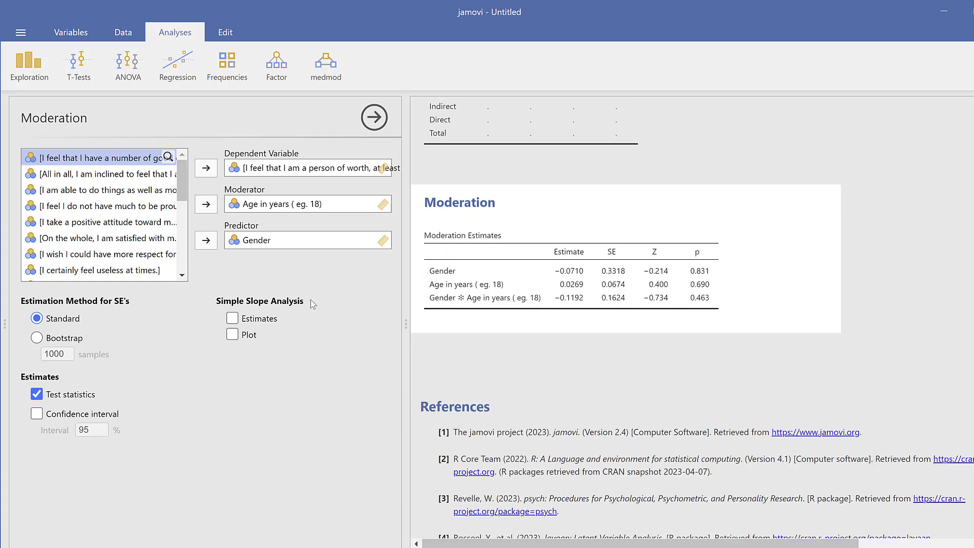
scroll(558, 237, "up", 12)
scroll(614, 316, "down", 11)
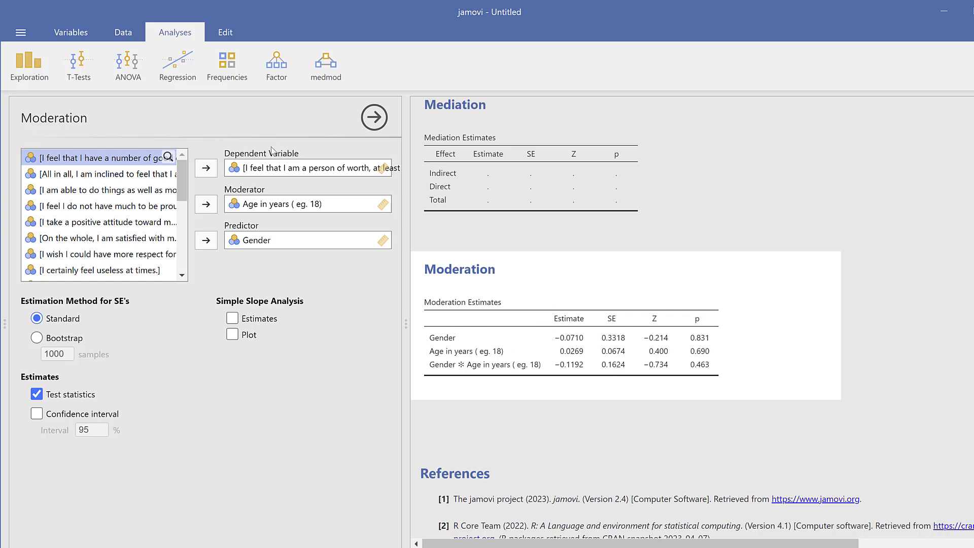
- Run a linear regression of the person-of-worth item on Age in years as covariate
left_click(183, 78)
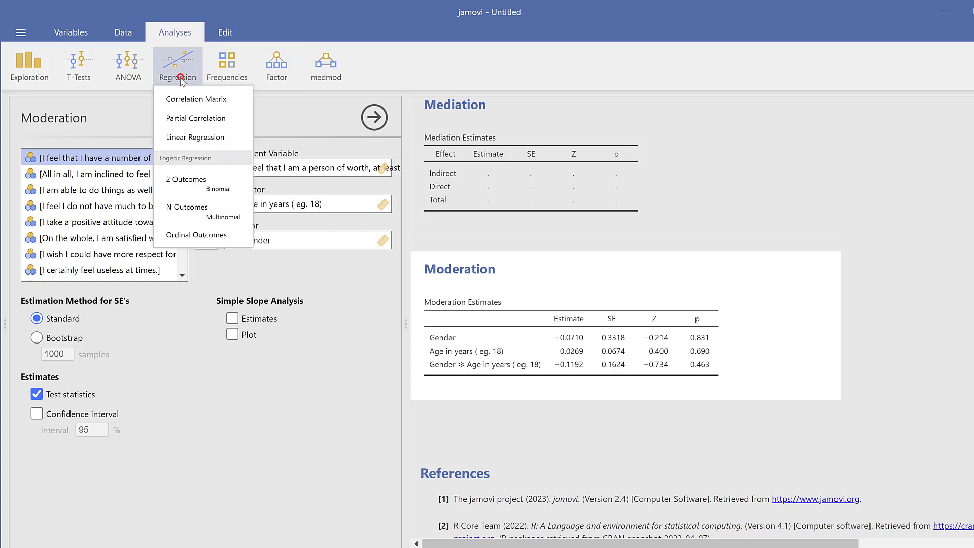
left_click(183, 137)
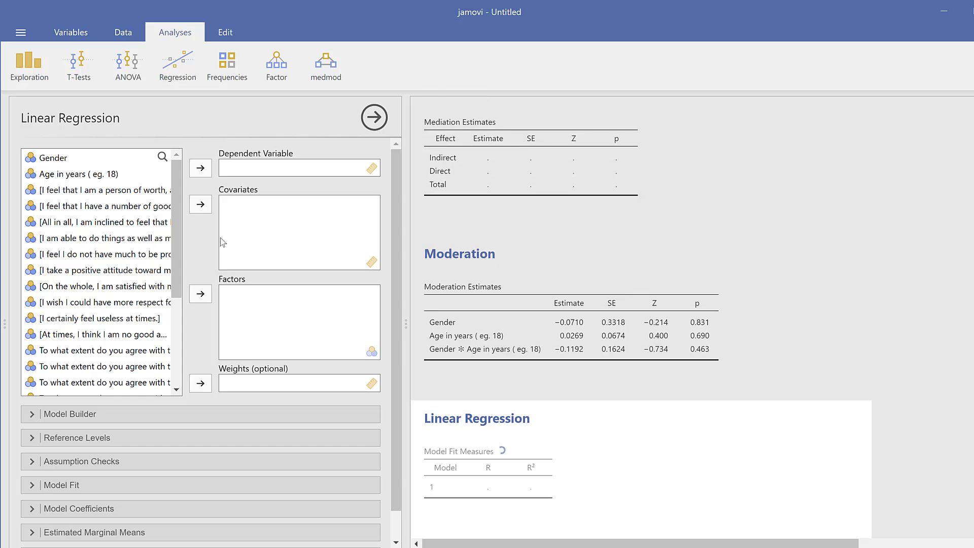
left_click(46, 191)
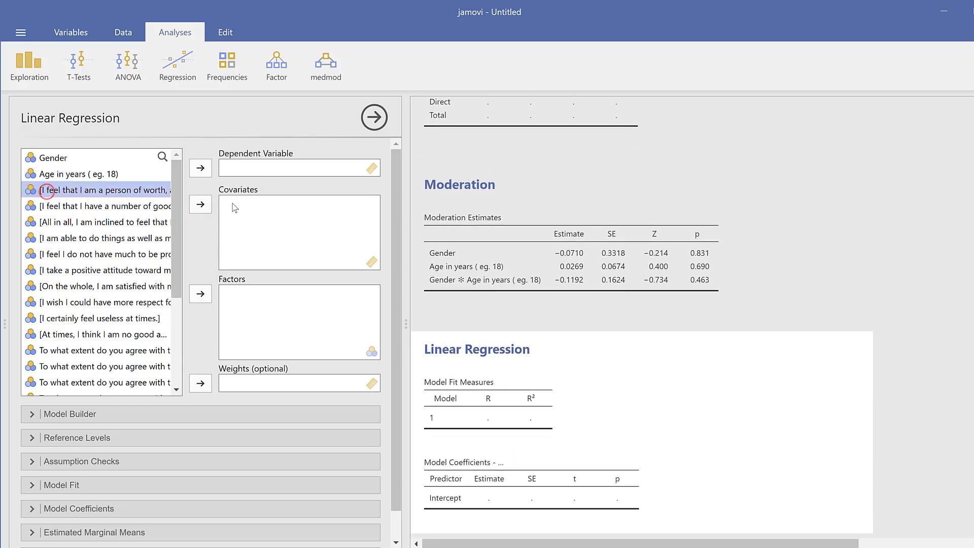
left_click(201, 204)
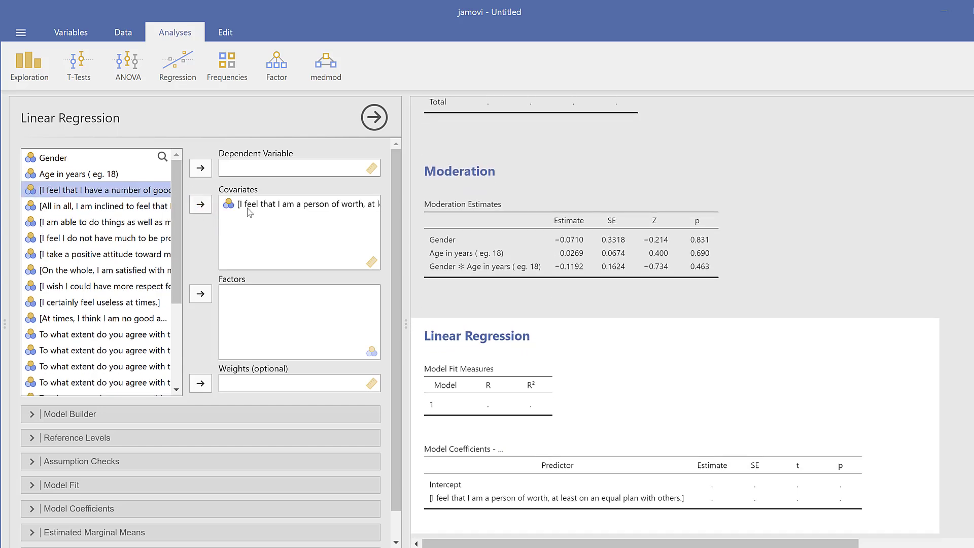
left_click_drag(254, 206, 257, 169)
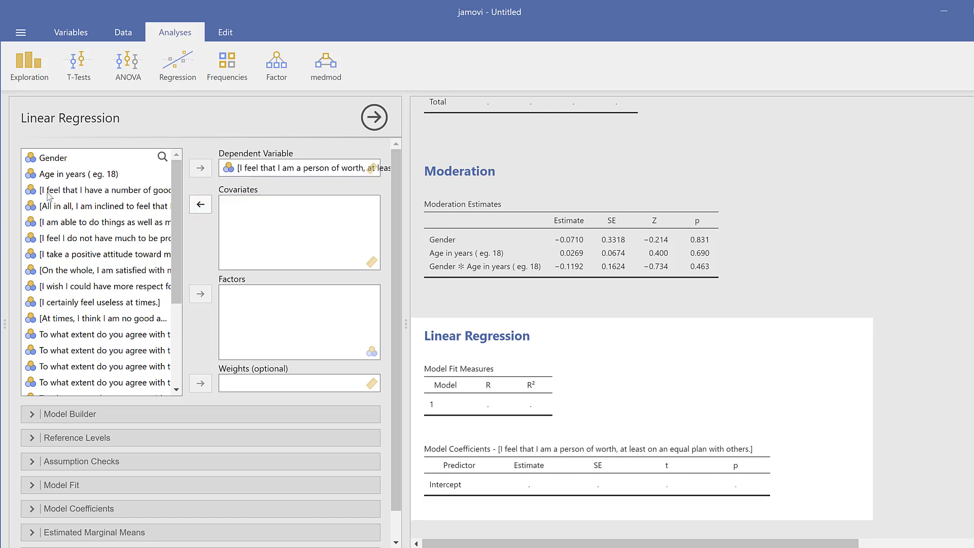
left_click(43, 175)
left_click(196, 206)
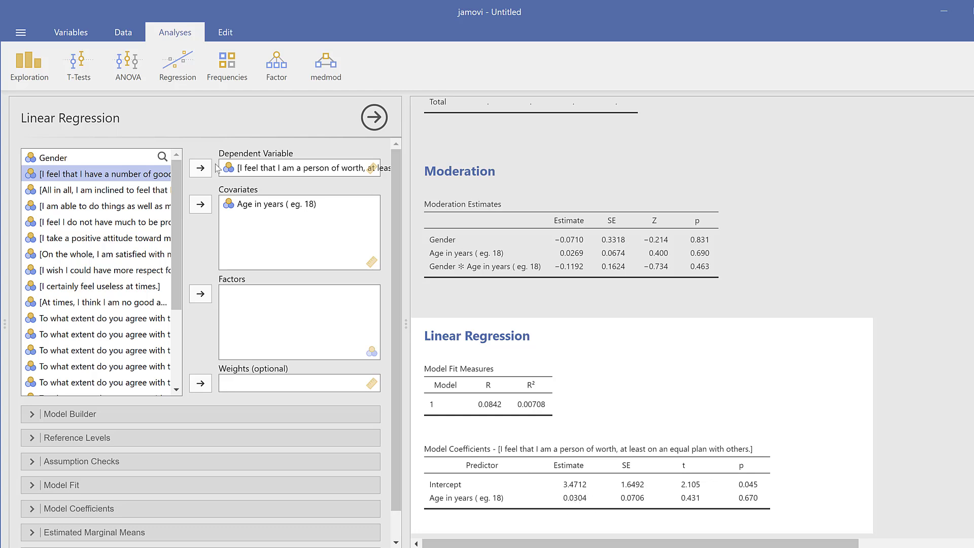
- Add an empty ANOVA analysis and a new Independent Samples T-Test
left_click(128, 77)
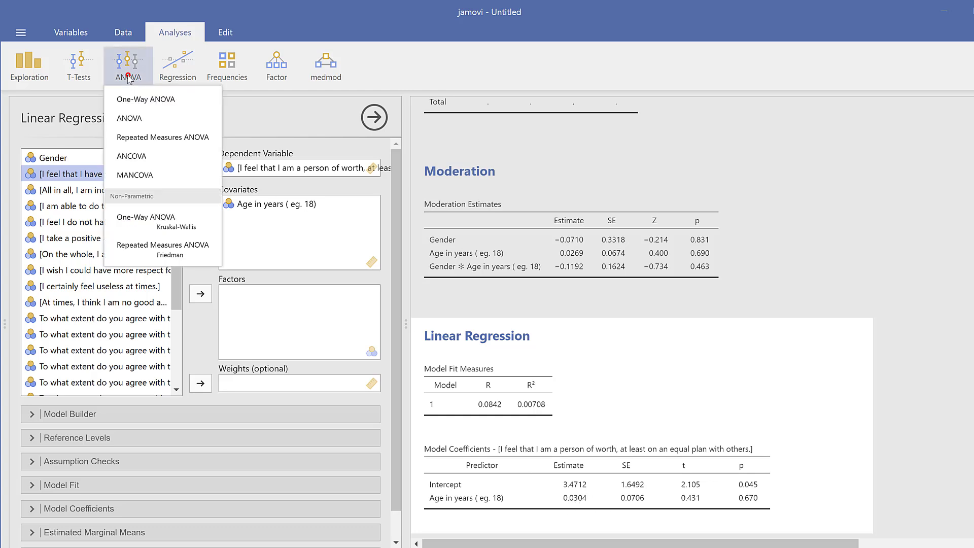
left_click(140, 124)
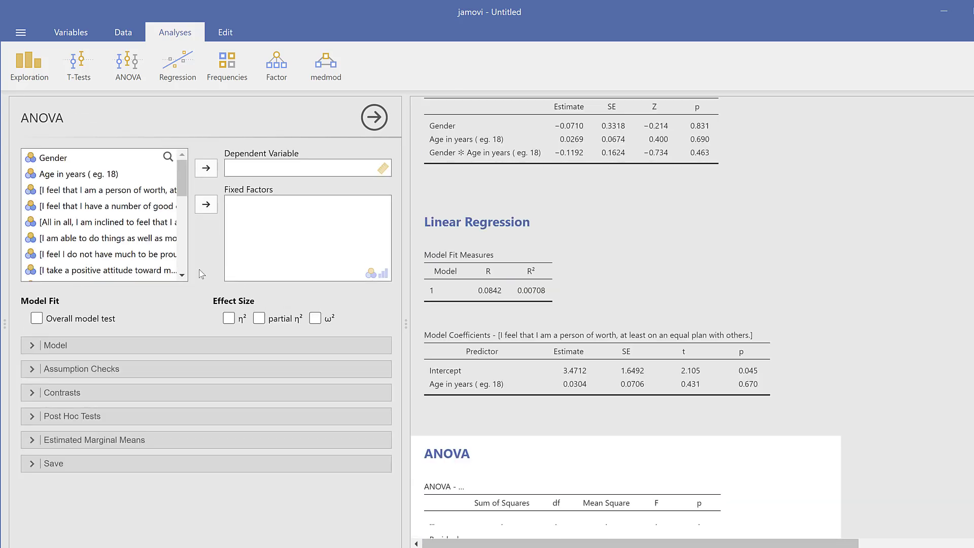
left_click(79, 77)
left_click(81, 100)
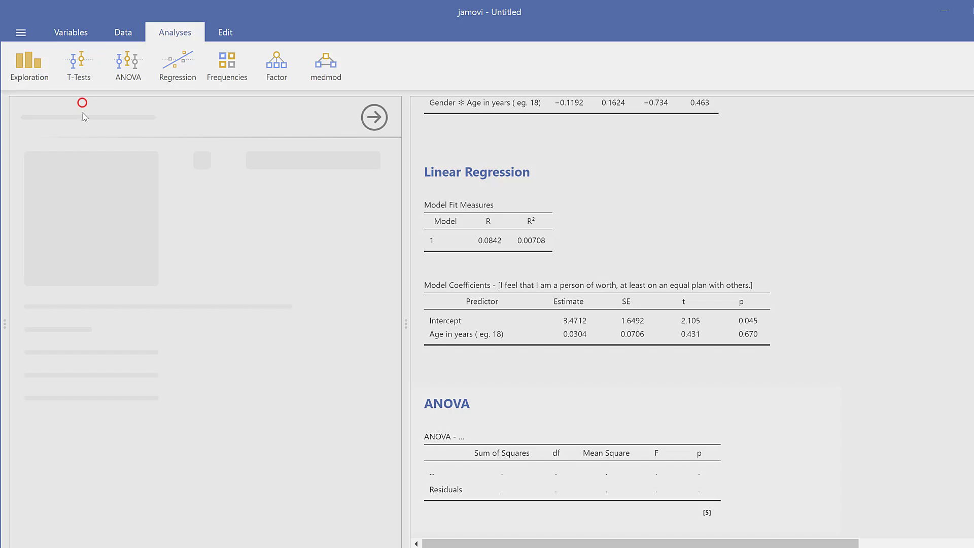
- Group the t-test by Gender and add all survey items as dependent variables
left_click(53, 157)
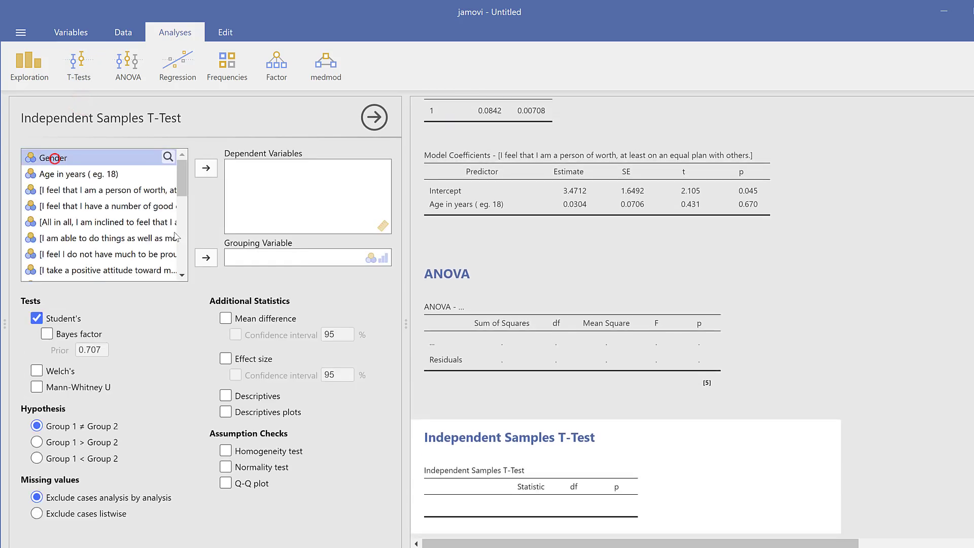
left_click(206, 258)
left_click(77, 175)
scroll(84, 214, "down", 8)
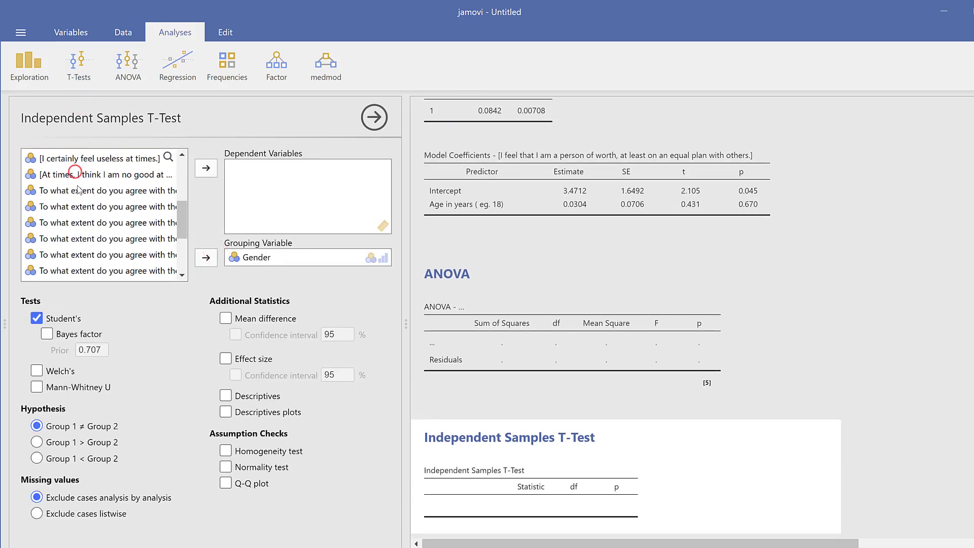
left_click(64, 276, "shift")
left_click(206, 168)
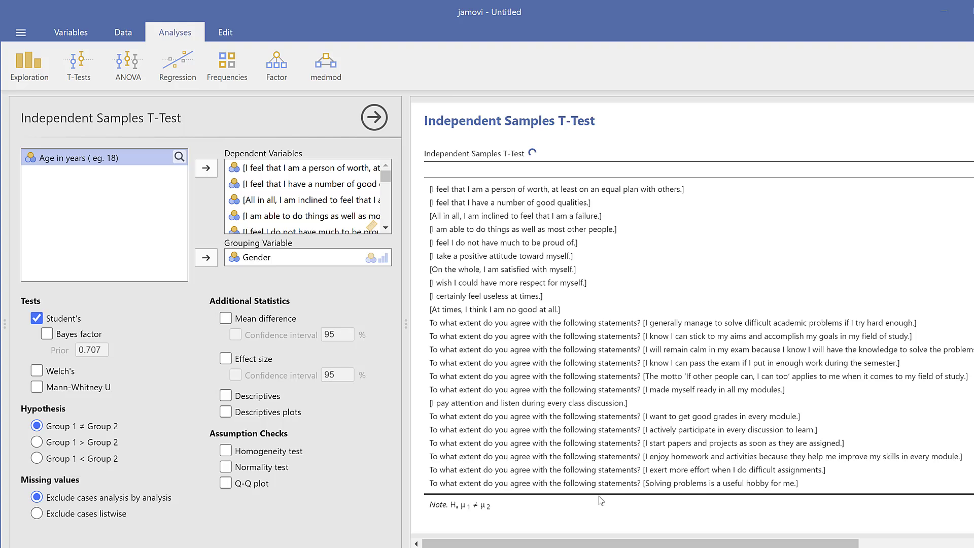
- Scroll through the t-test results to review each item's Student's t values
left_click_drag(527, 542, 673, 542)
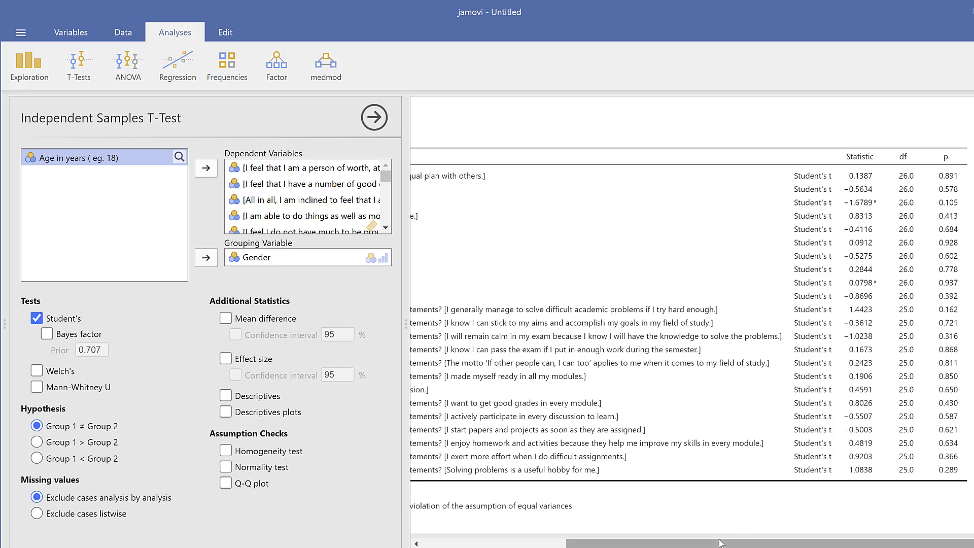
scroll(717, 538, "left", 5)
scroll(548, 293, "down", 3)
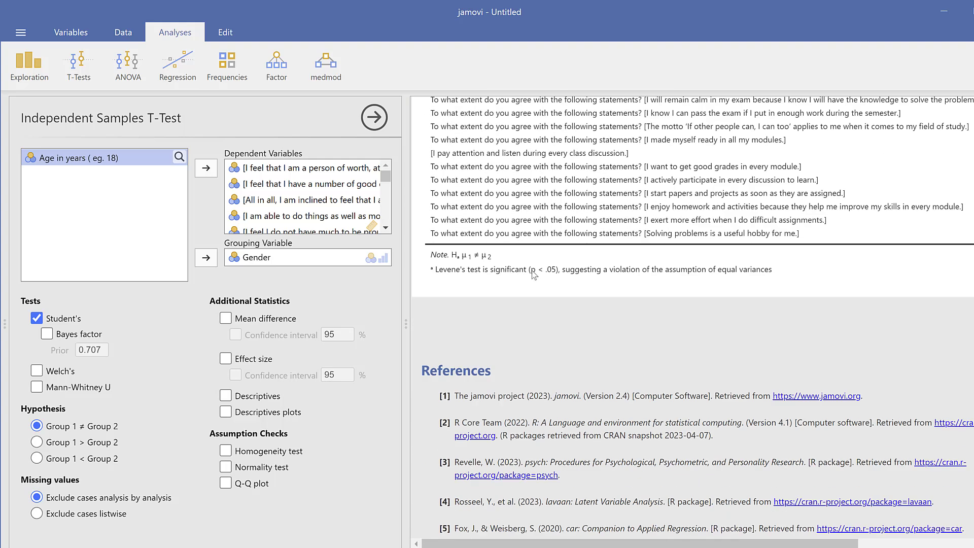
scroll(525, 298, "up", 3)
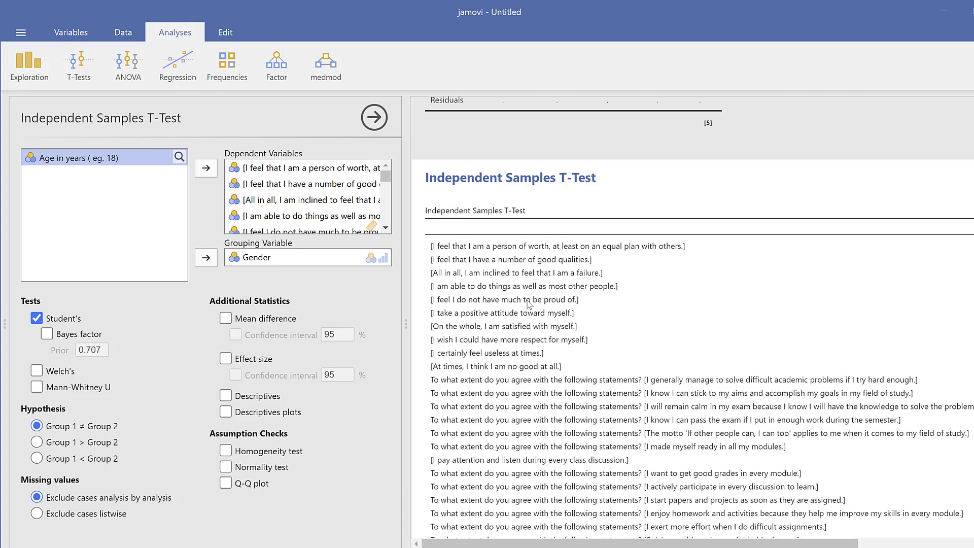
scroll(555, 325, "down", 3)
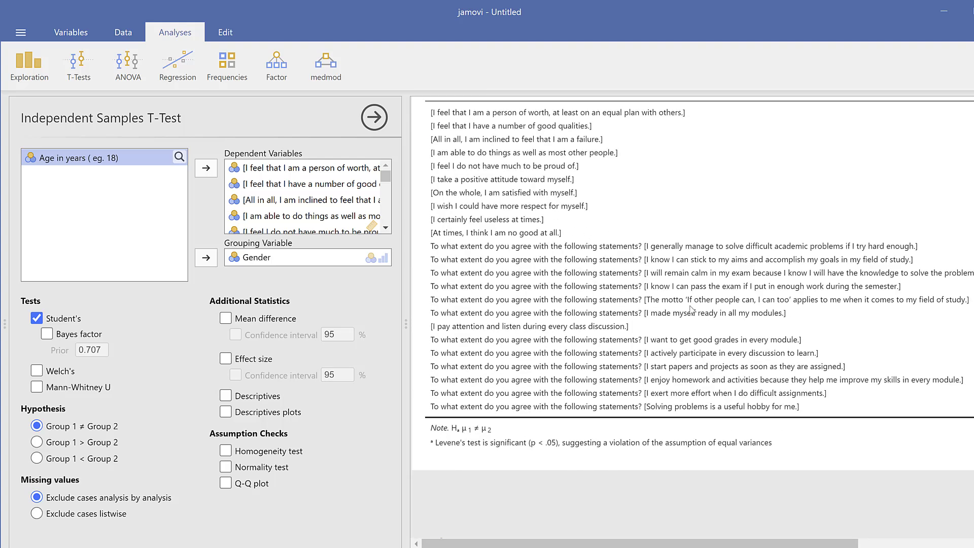
scroll(525, 156, "down", 3)
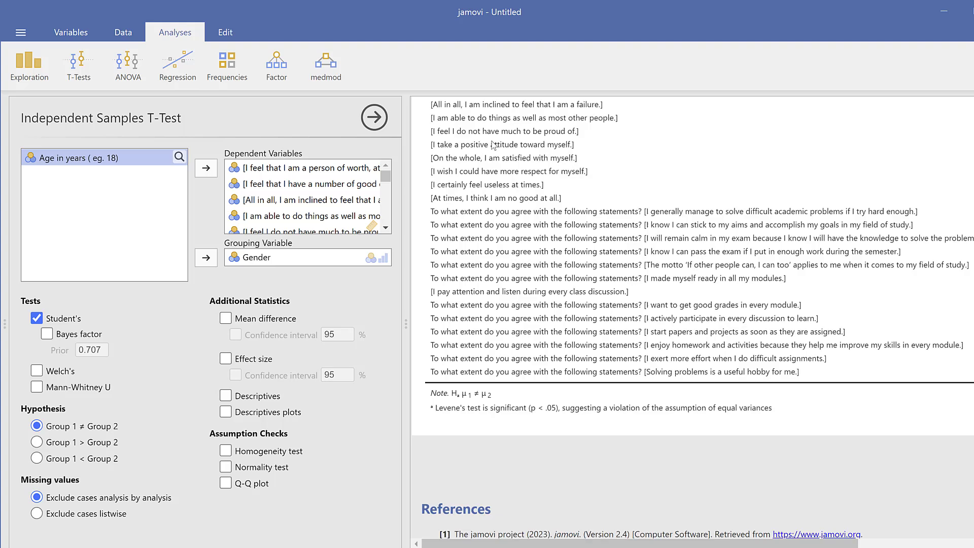
scroll(589, 188, "up", 3)
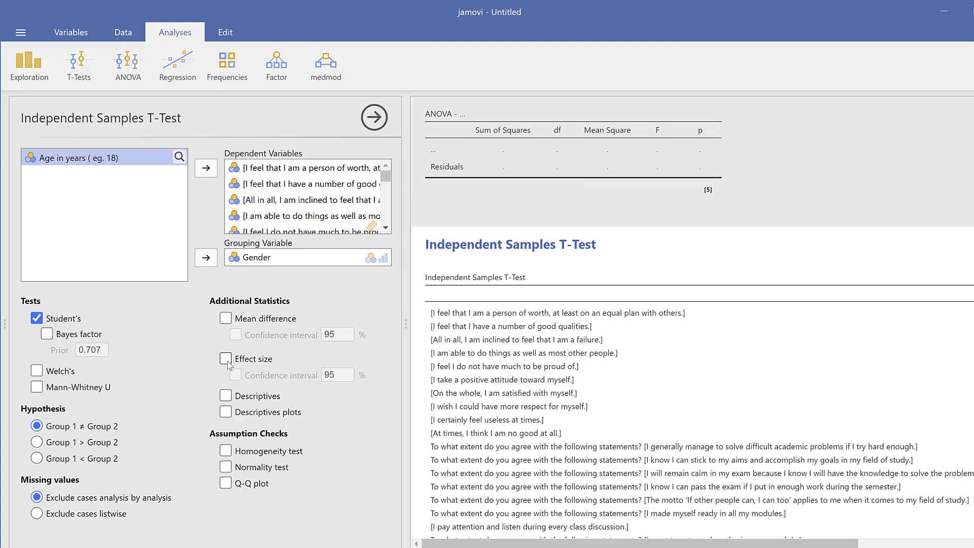
- Turn on Descriptives, Descriptives plots, Mann-Whitney U and Mean difference for the gender t-test
left_click(225, 395)
left_click(225, 412)
left_click(37, 388)
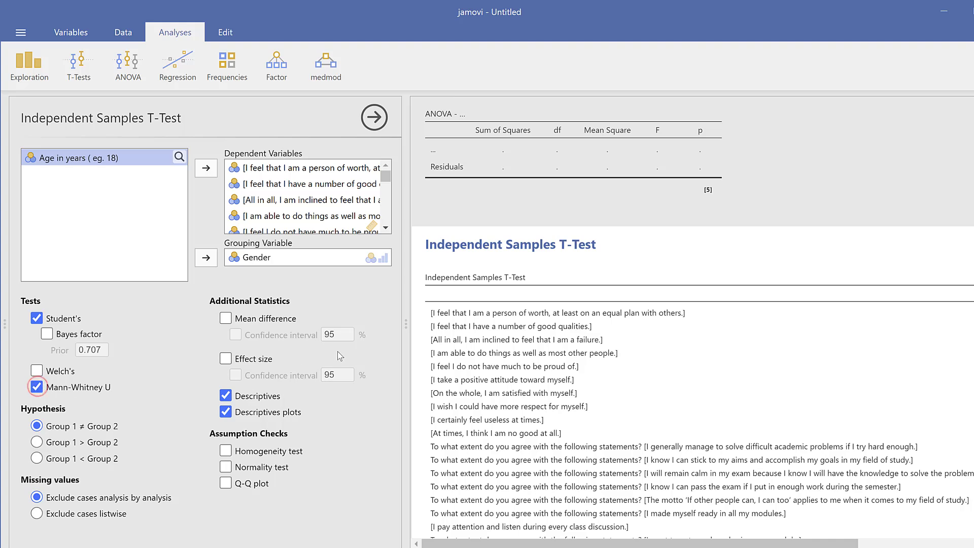
left_click(218, 356)
left_click(225, 319)
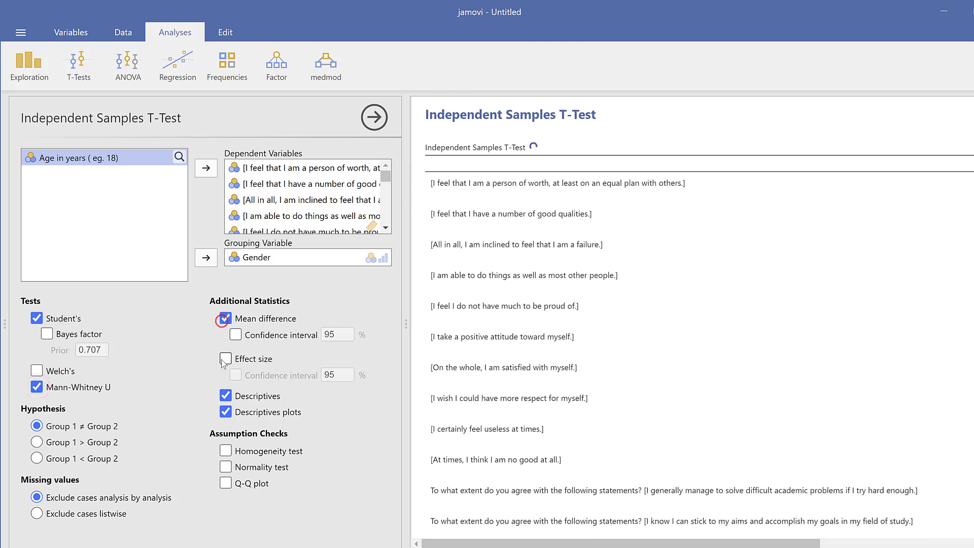